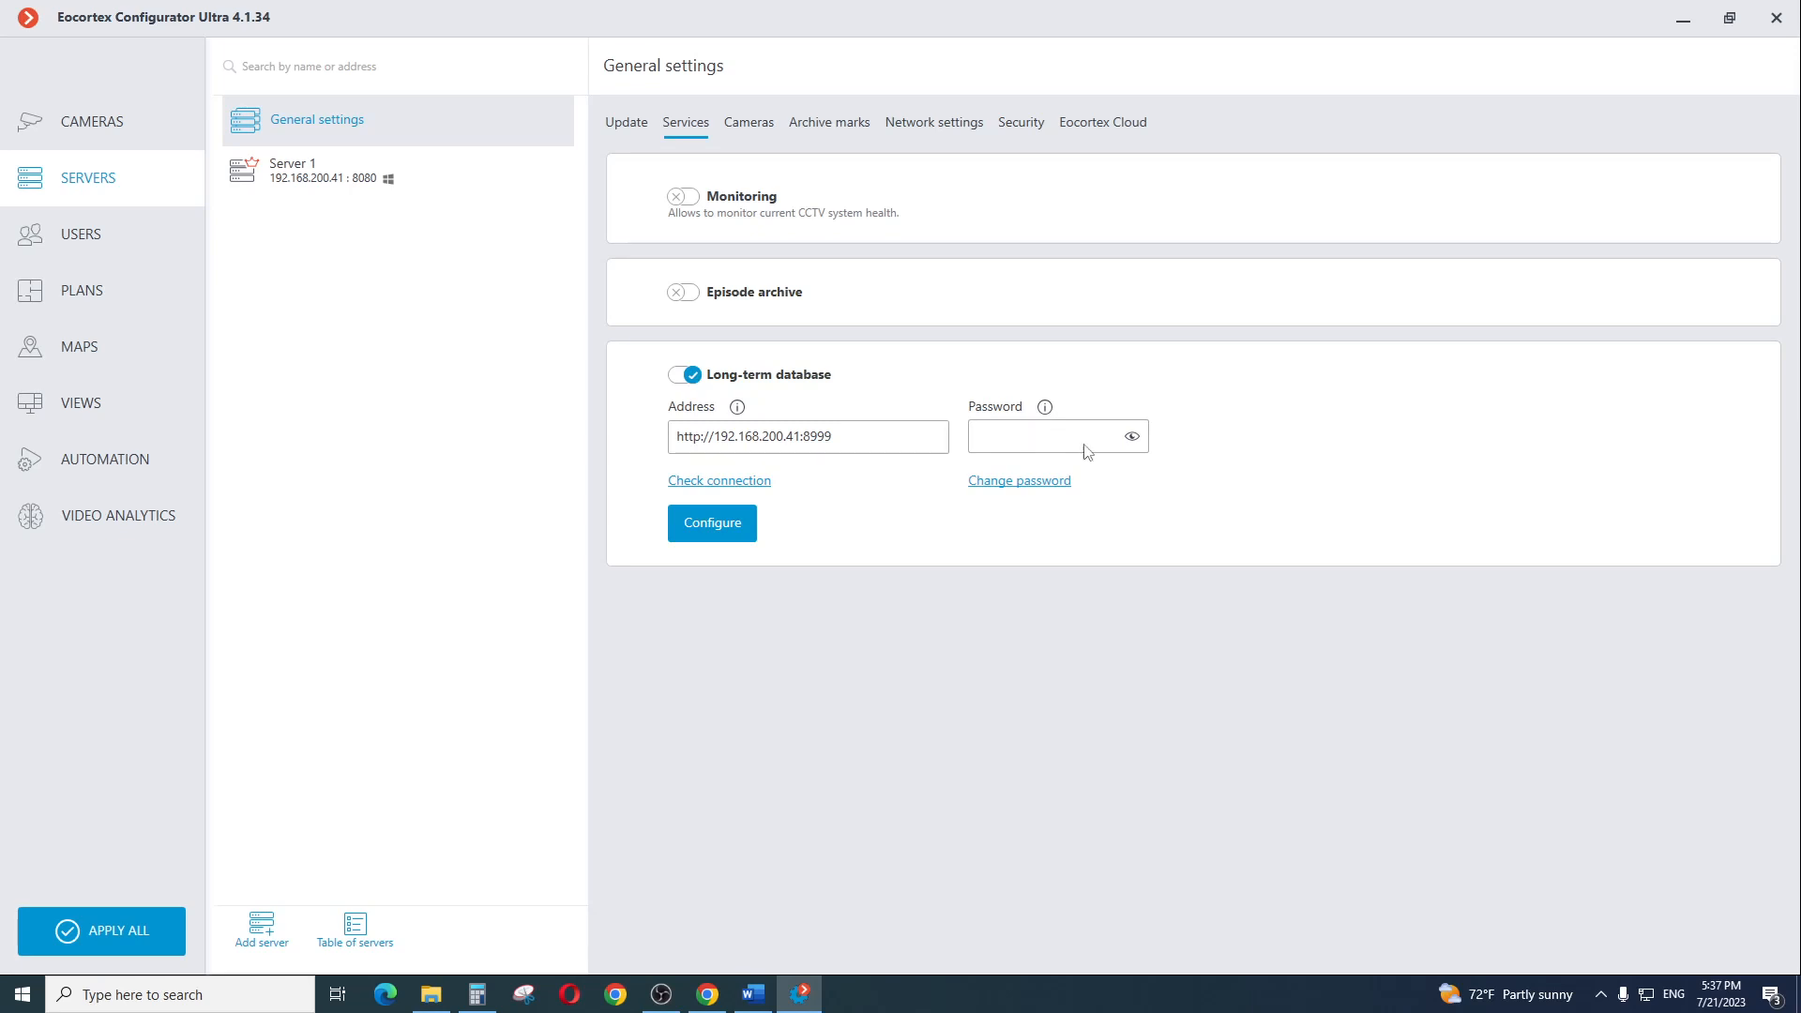
Open the long-term database service configuration and review the main, duplicate and backup disk choices and the synchronization schedule
click(1021, 484)
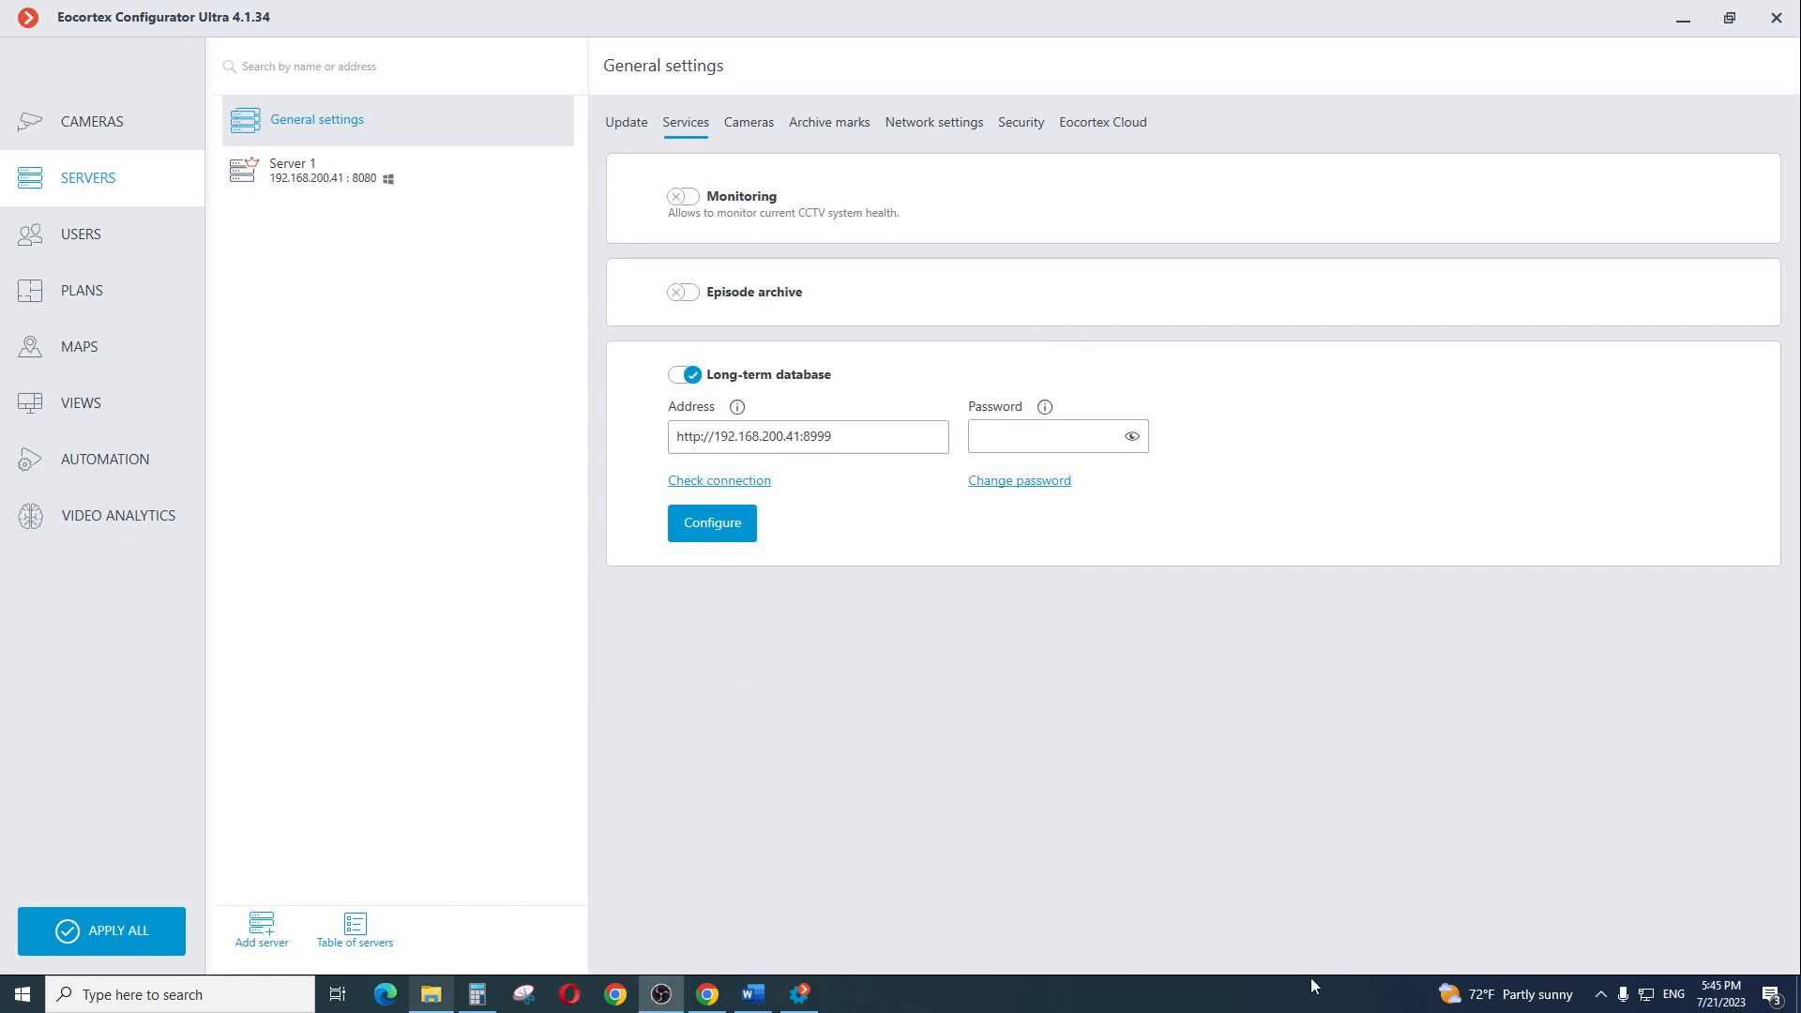
click(709, 525)
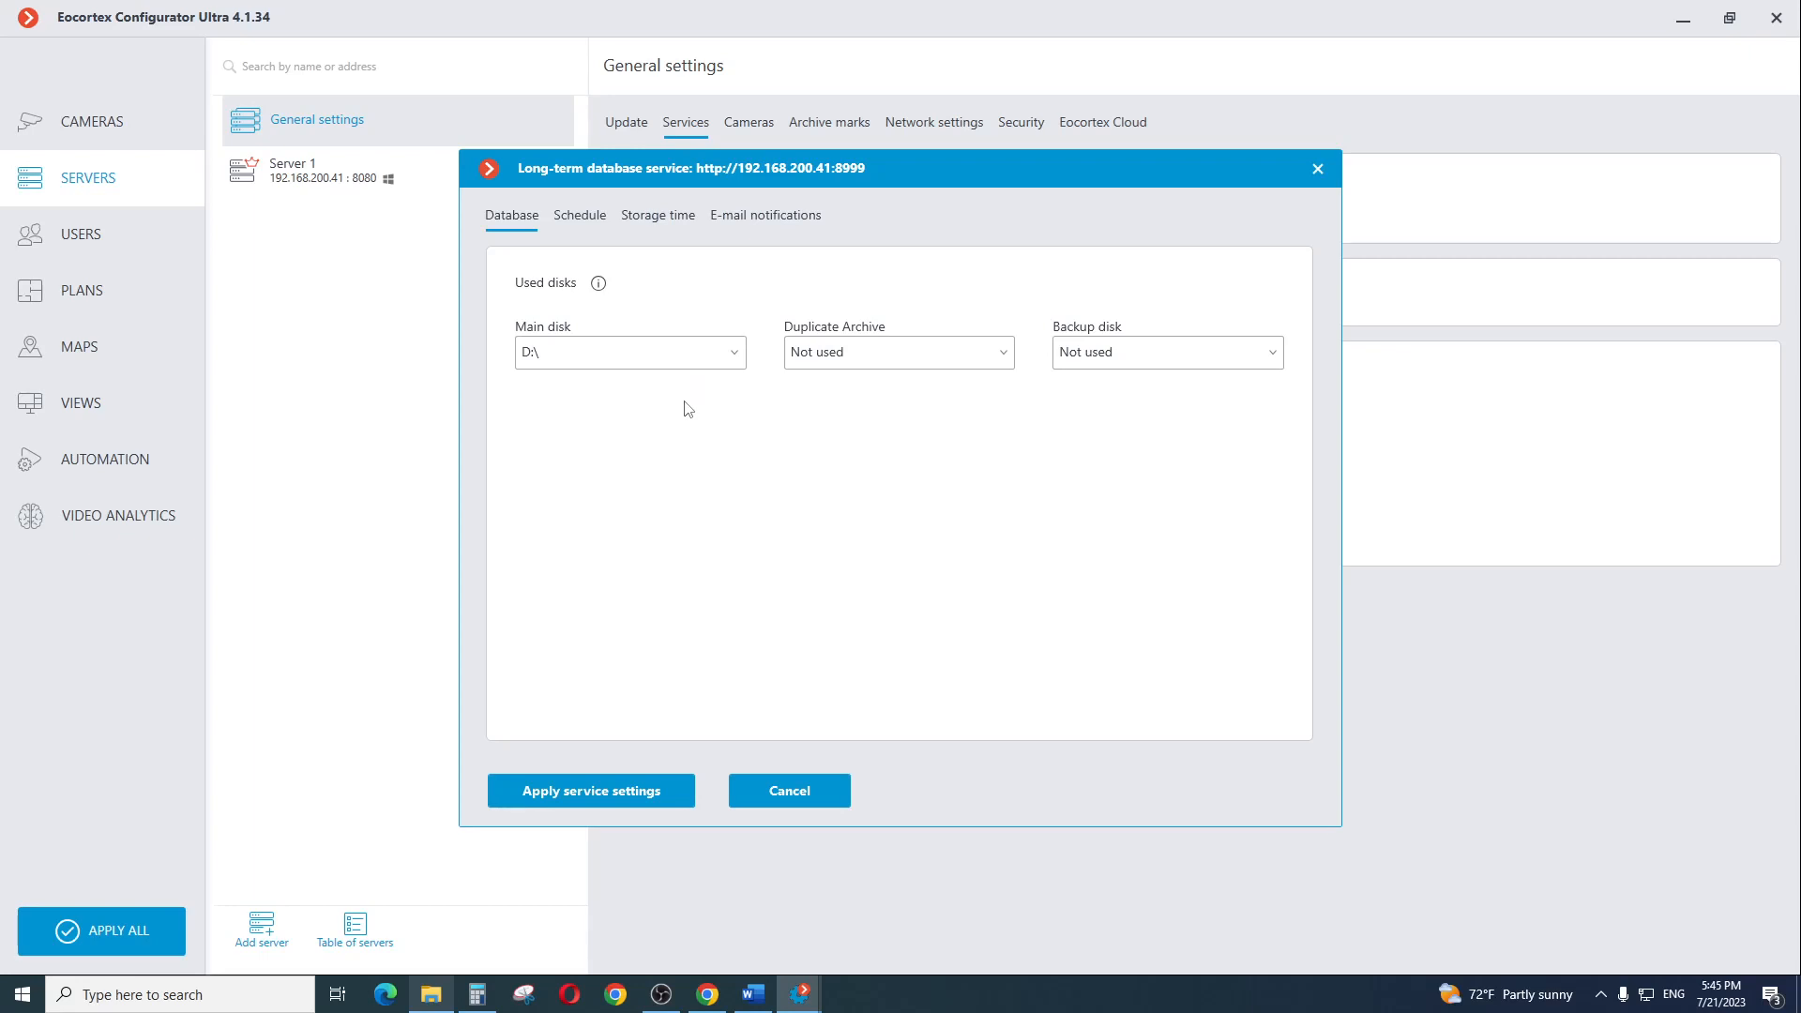
click(633, 364)
click(652, 364)
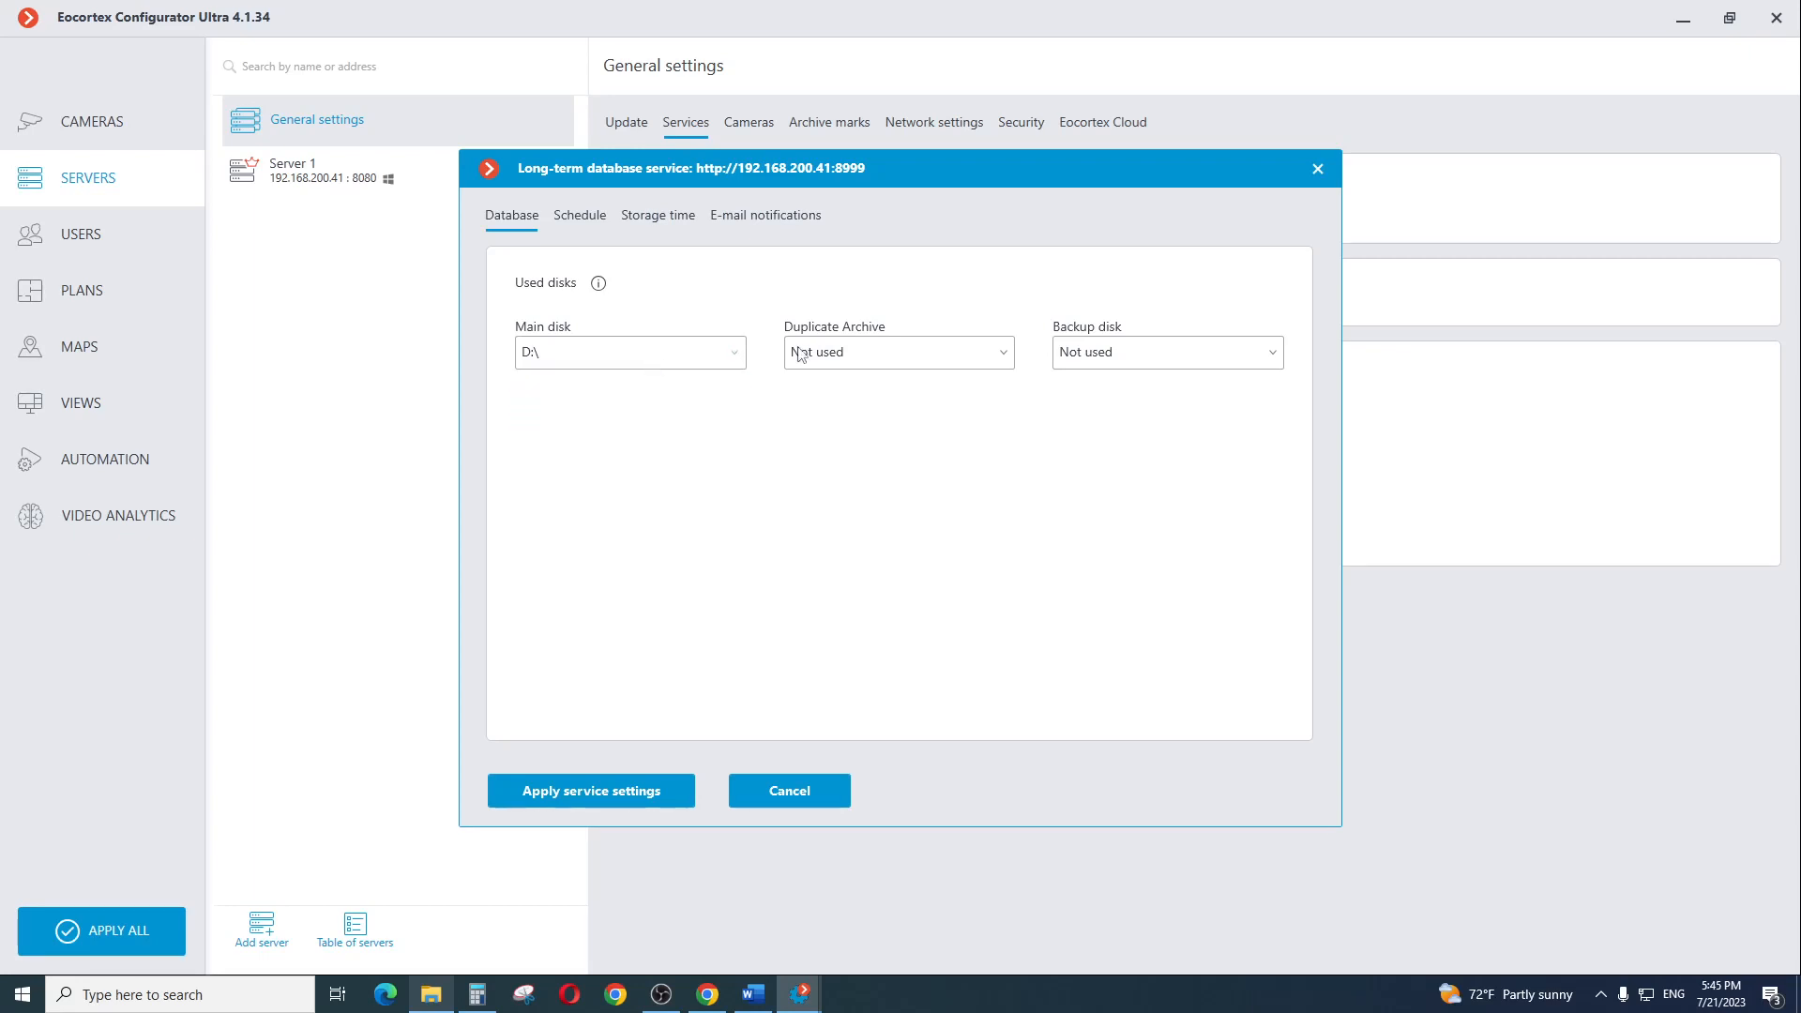
click(946, 362)
click(972, 359)
click(1195, 362)
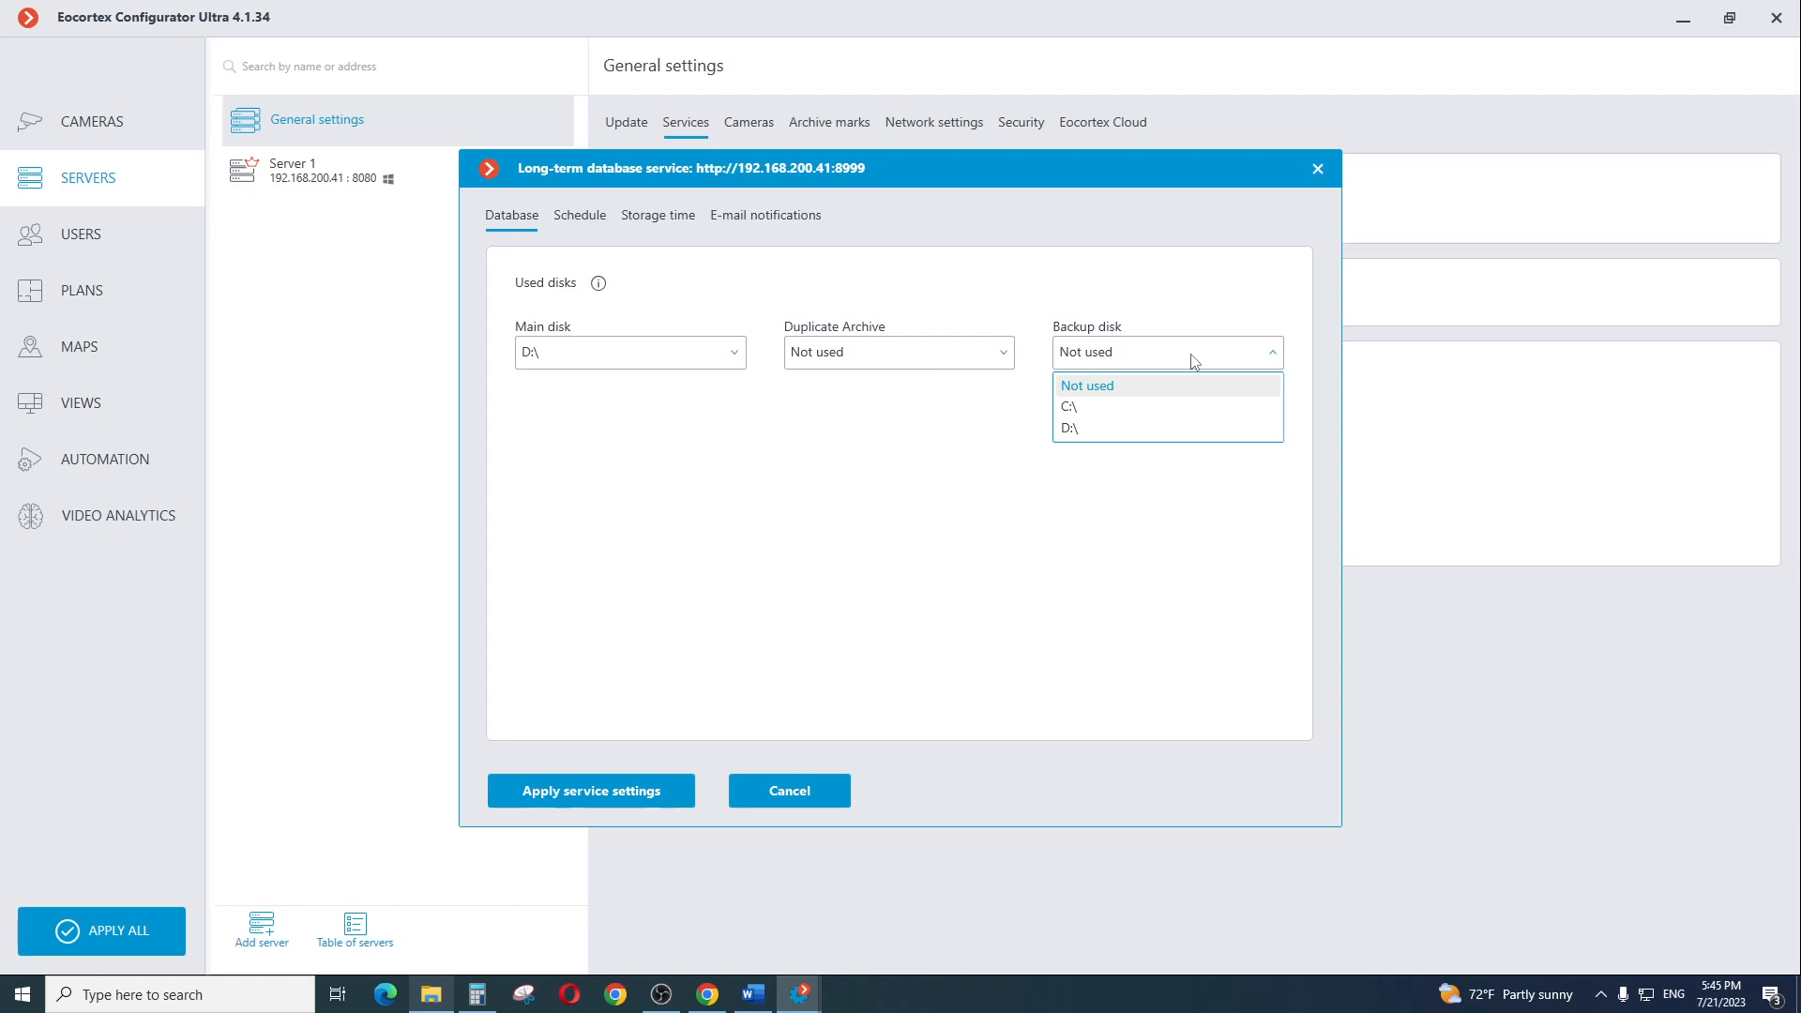
click(1195, 362)
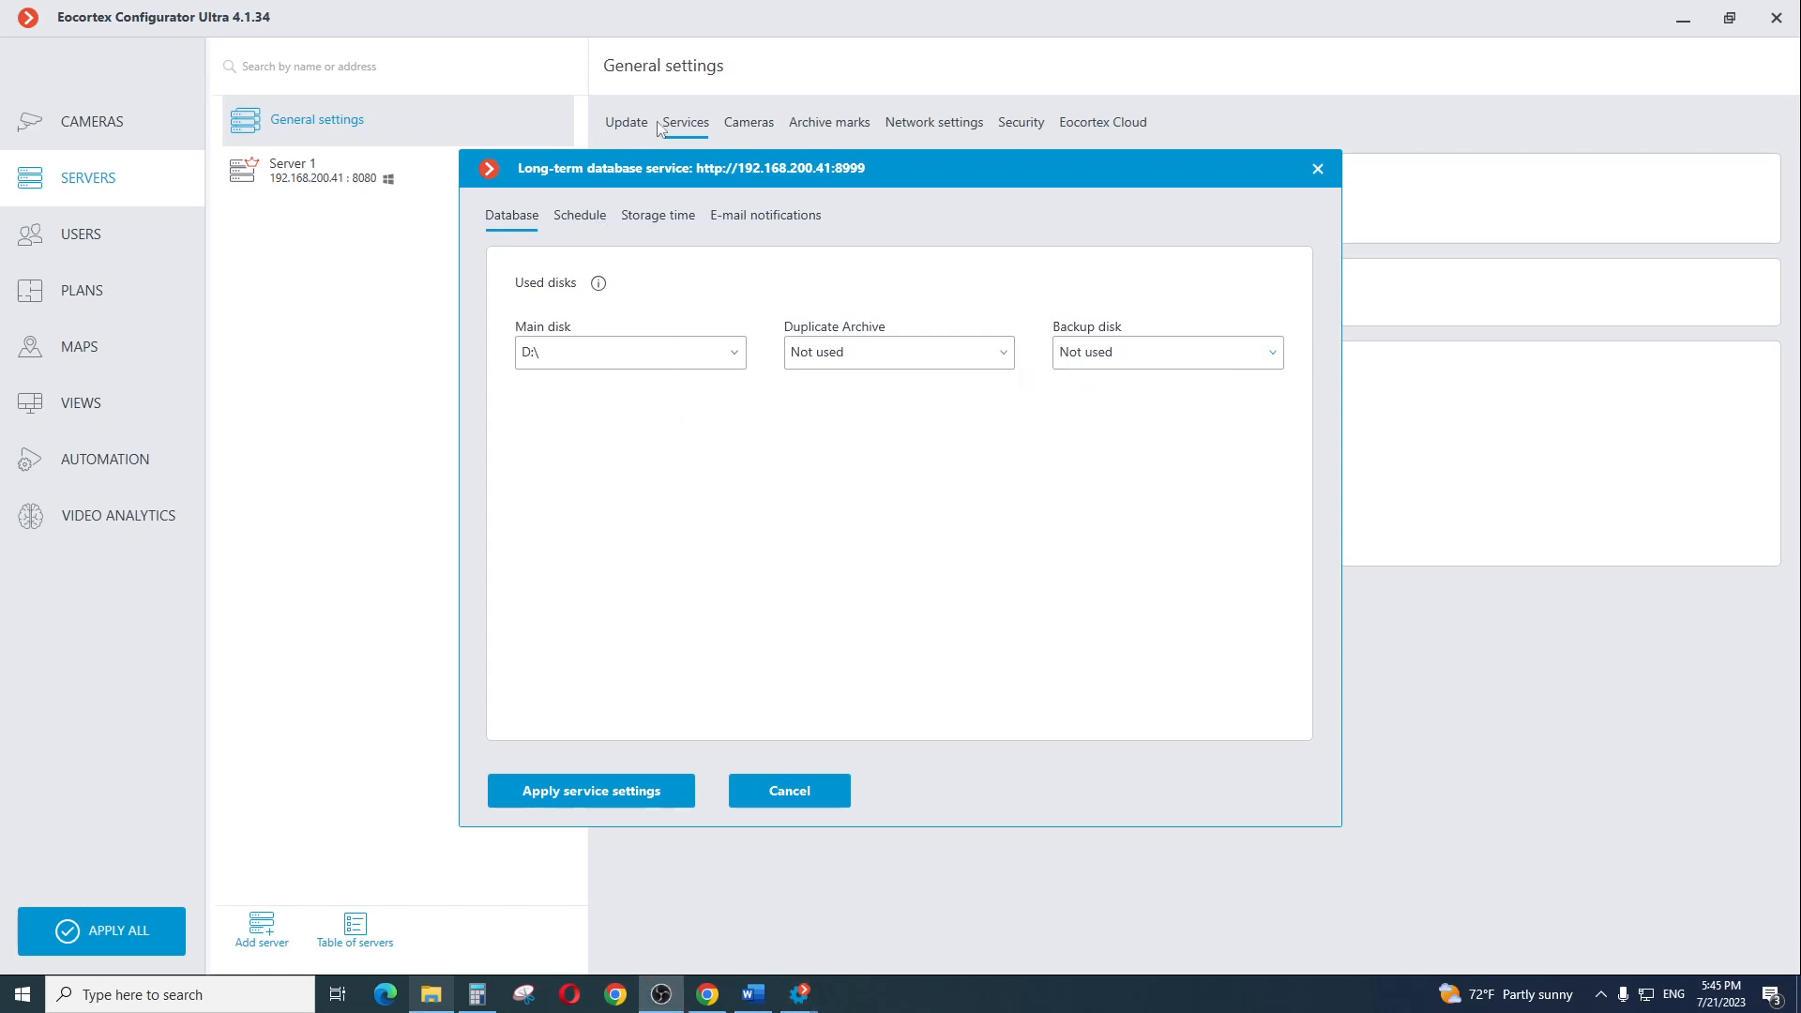
click(575, 223)
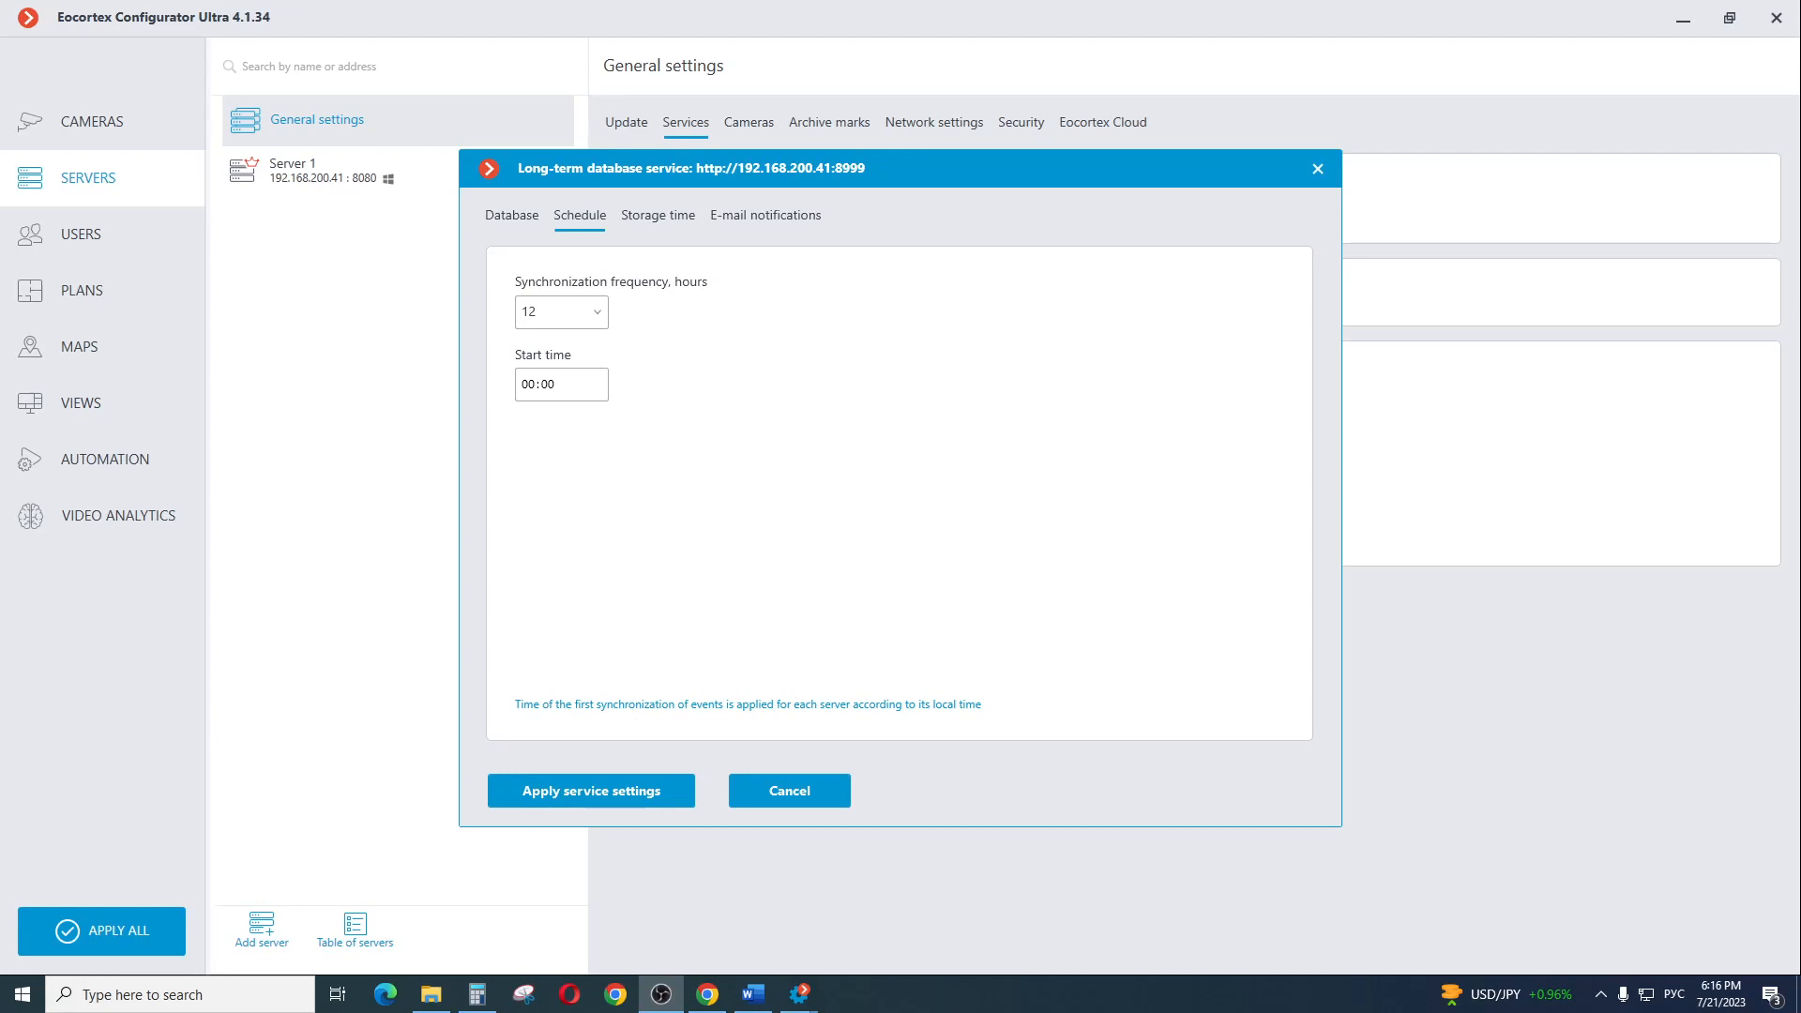
Enable saving of Video surveillance sabotage events under Sabotage detector with a storage time of 5 months
click(656, 223)
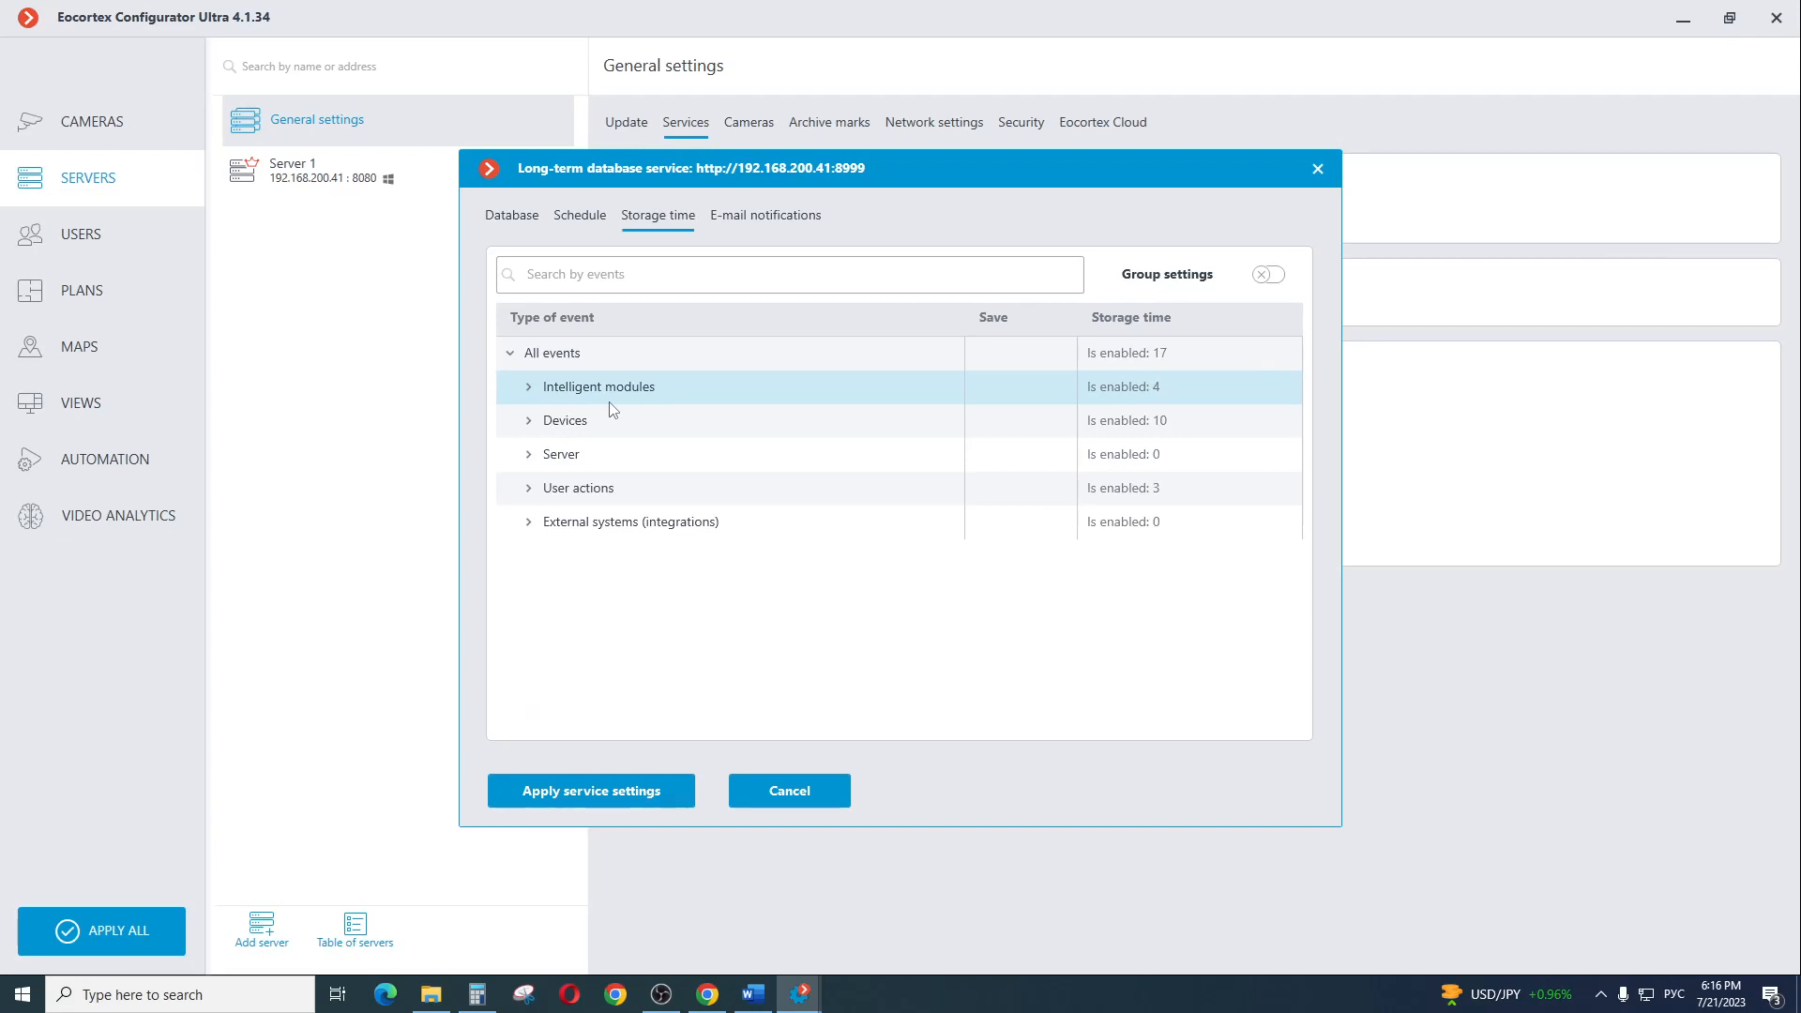
click(529, 387)
click(549, 488)
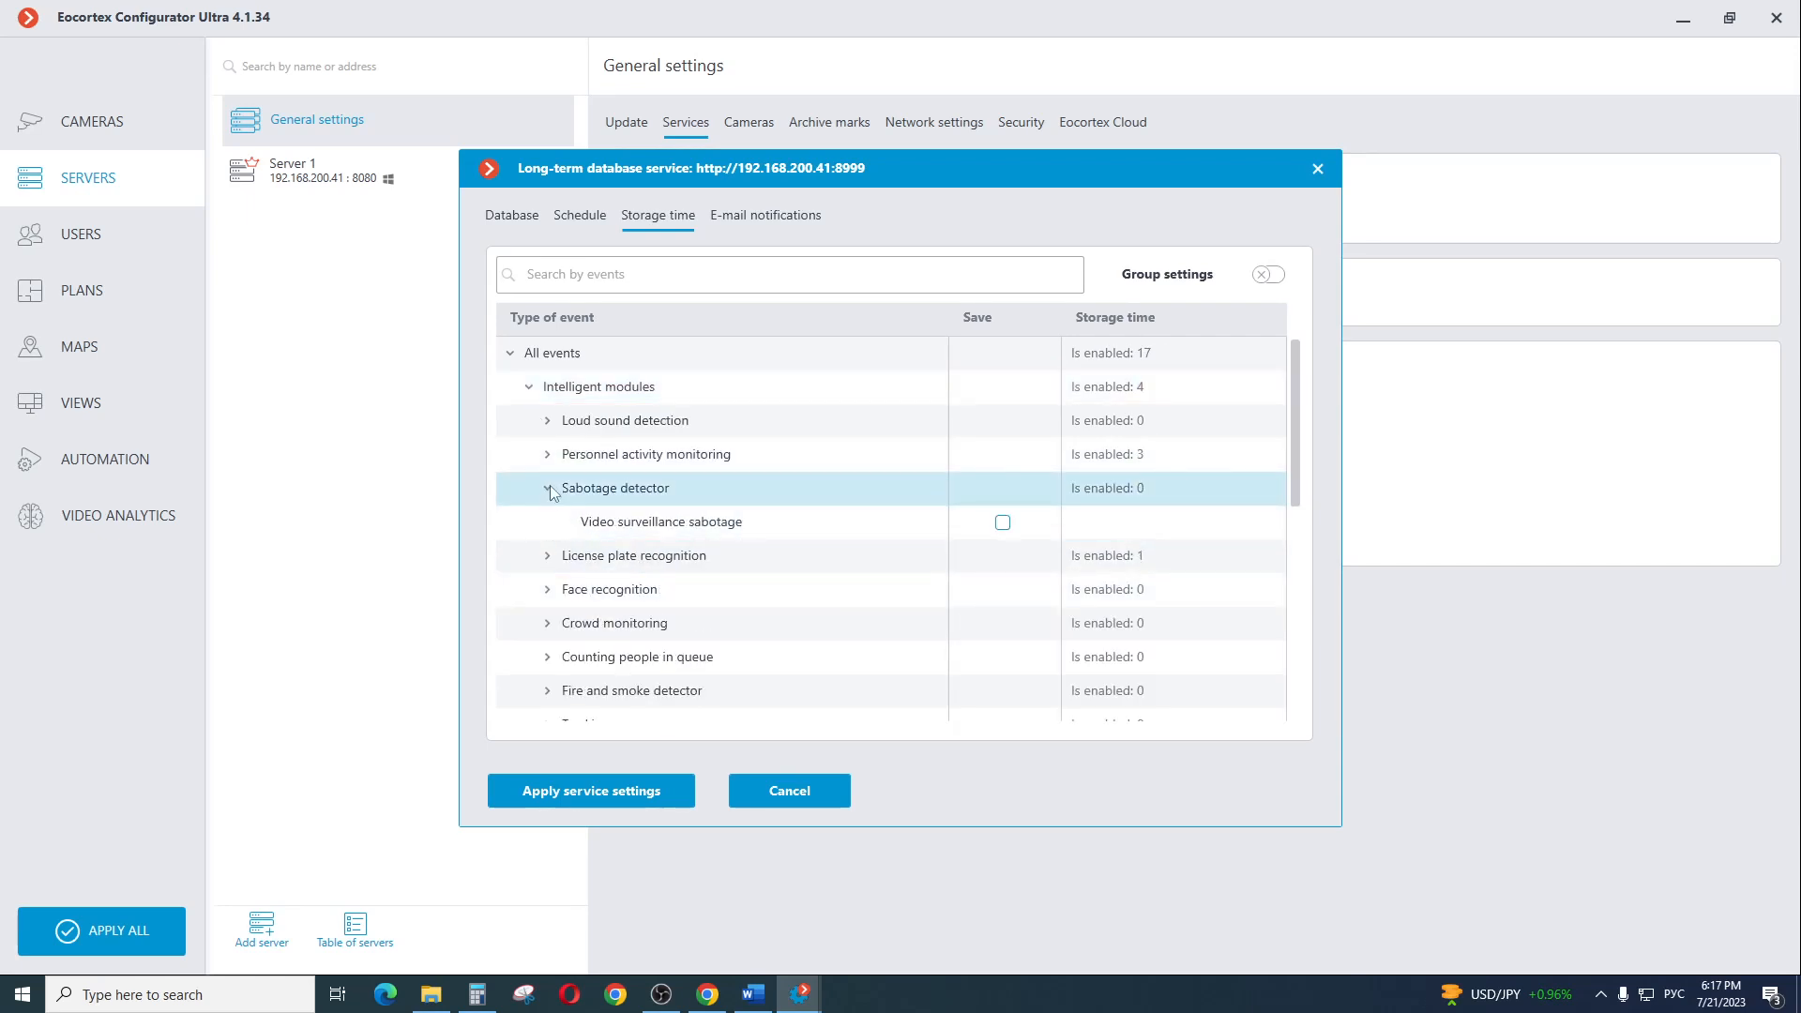
click(1002, 528)
click(1003, 522)
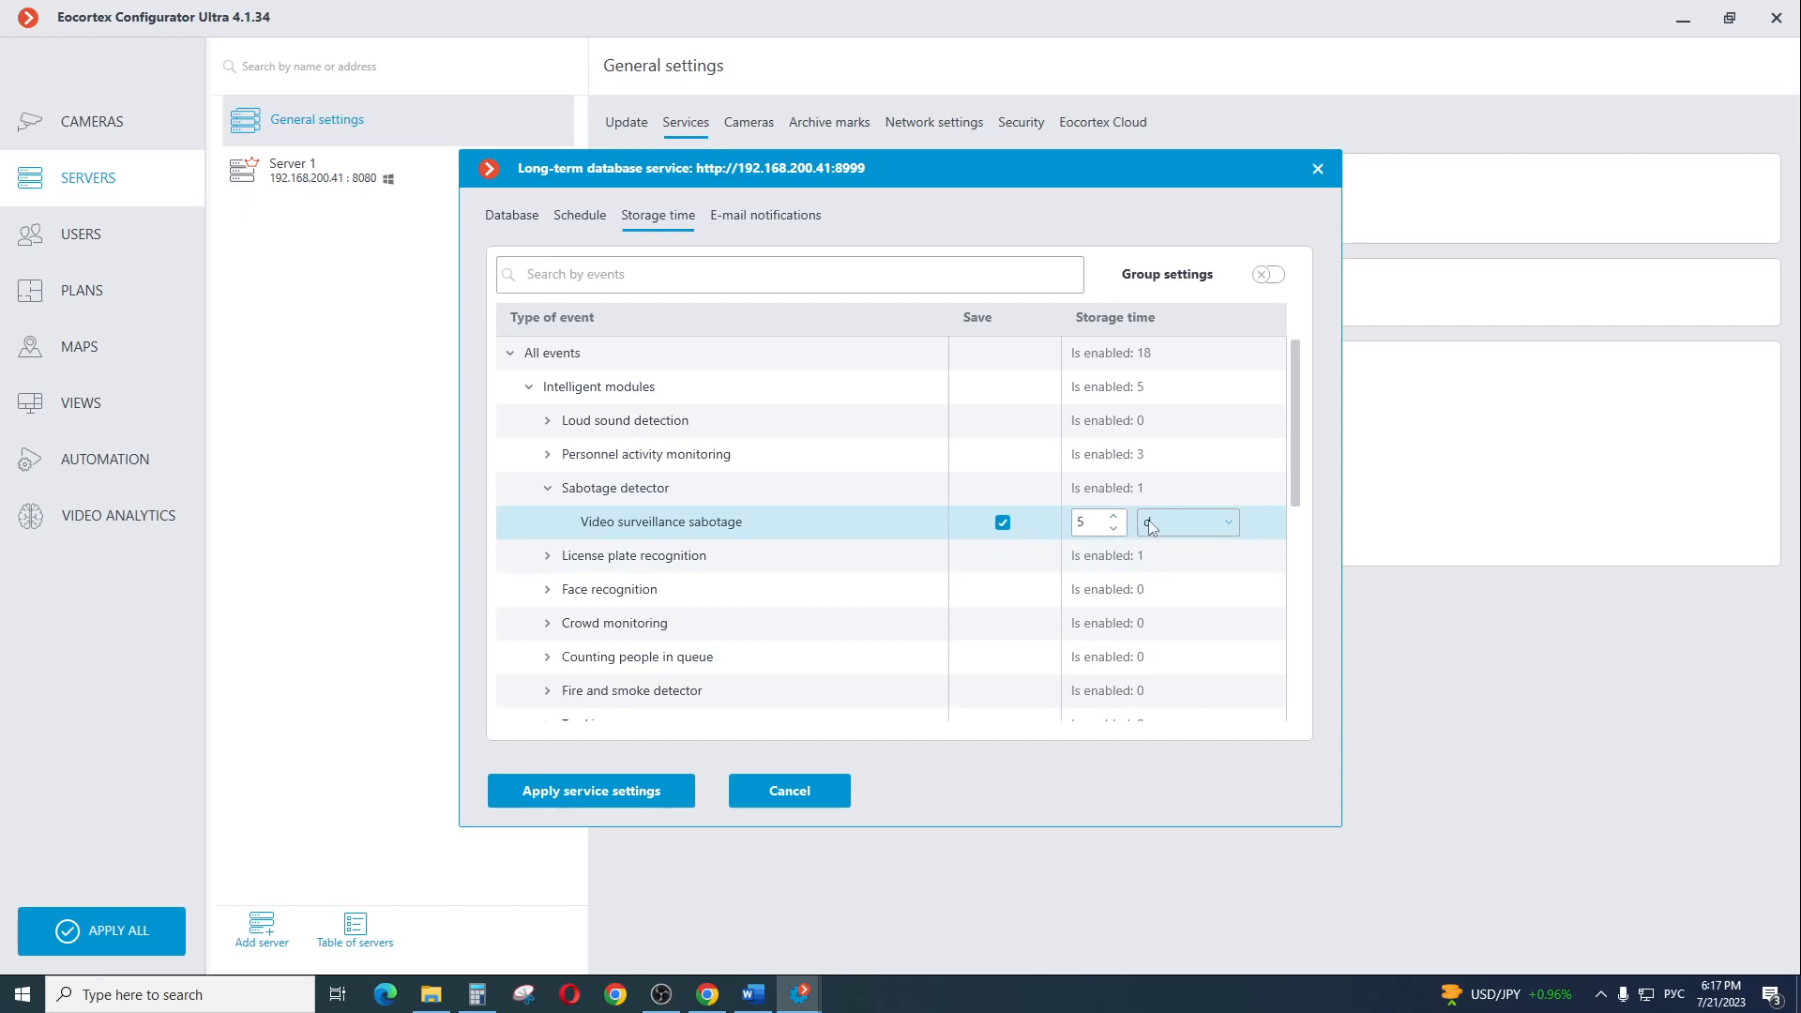
click(1215, 525)
click(1163, 595)
Enable saving of Face recognized events and set the storage time of both the event and its saved frame to 3 days
double_click(1134, 587)
scroll(1134, 589, down, 1)
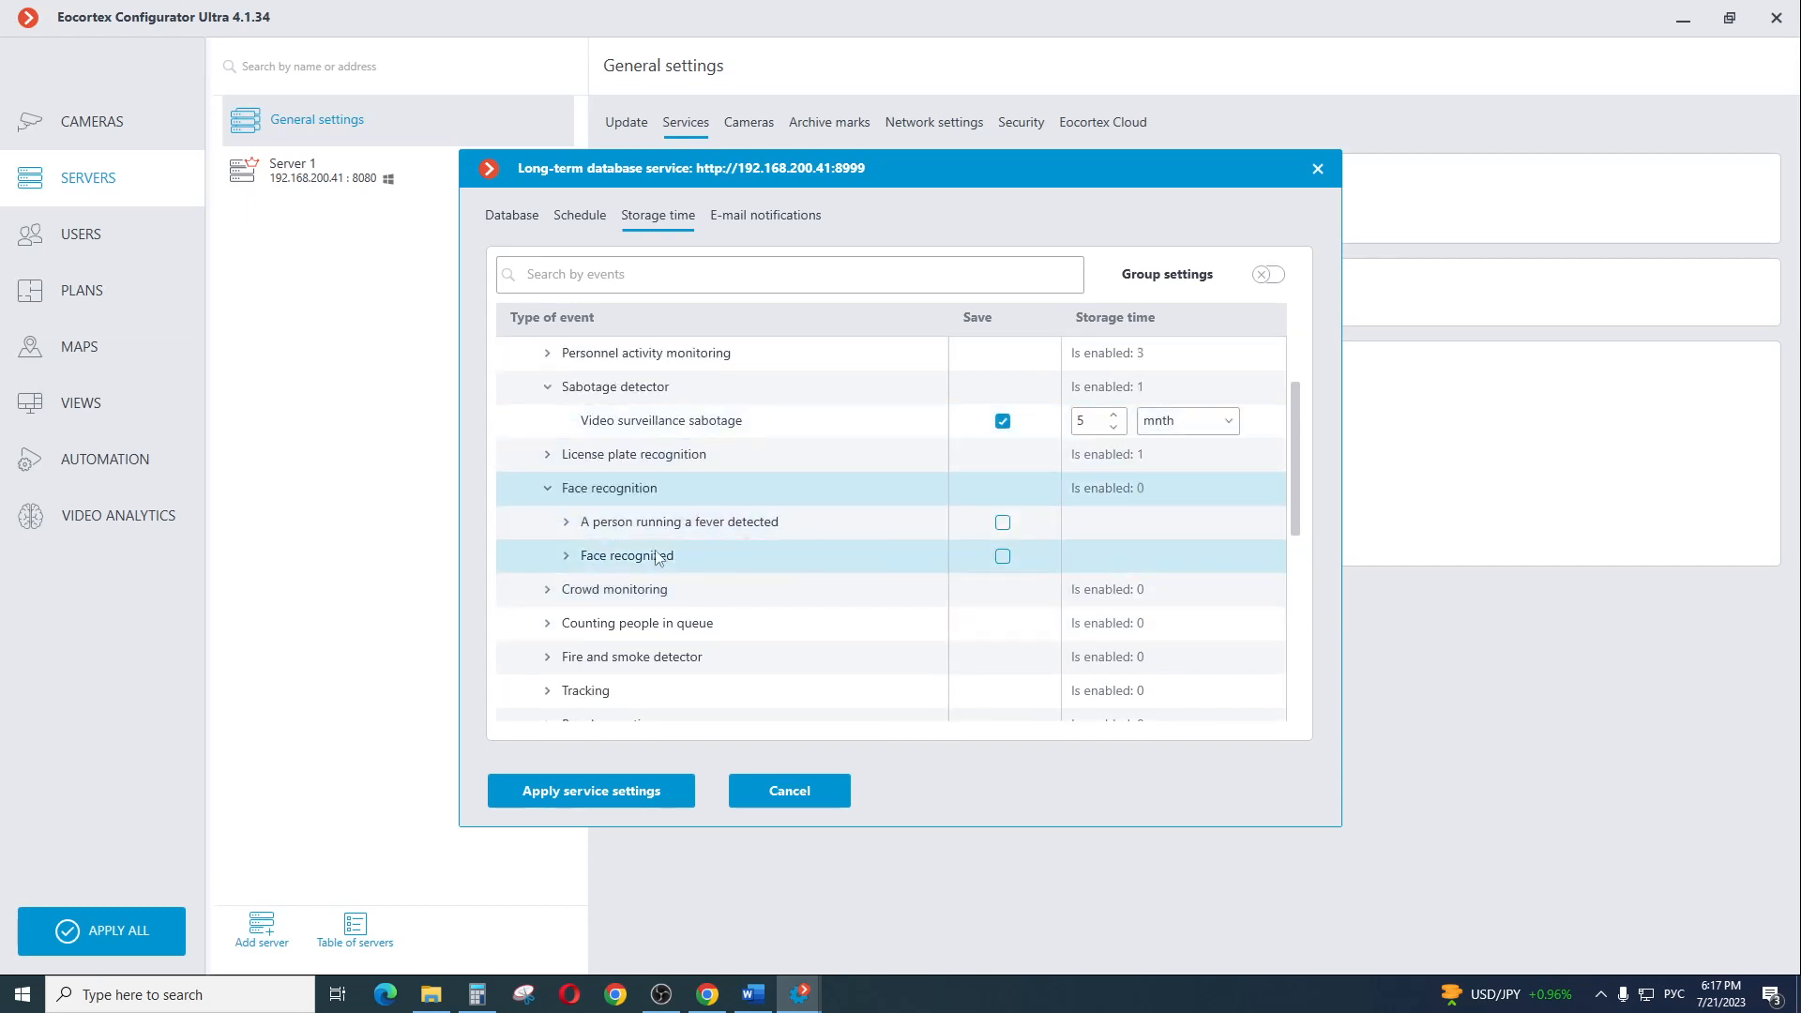
double_click(565, 557)
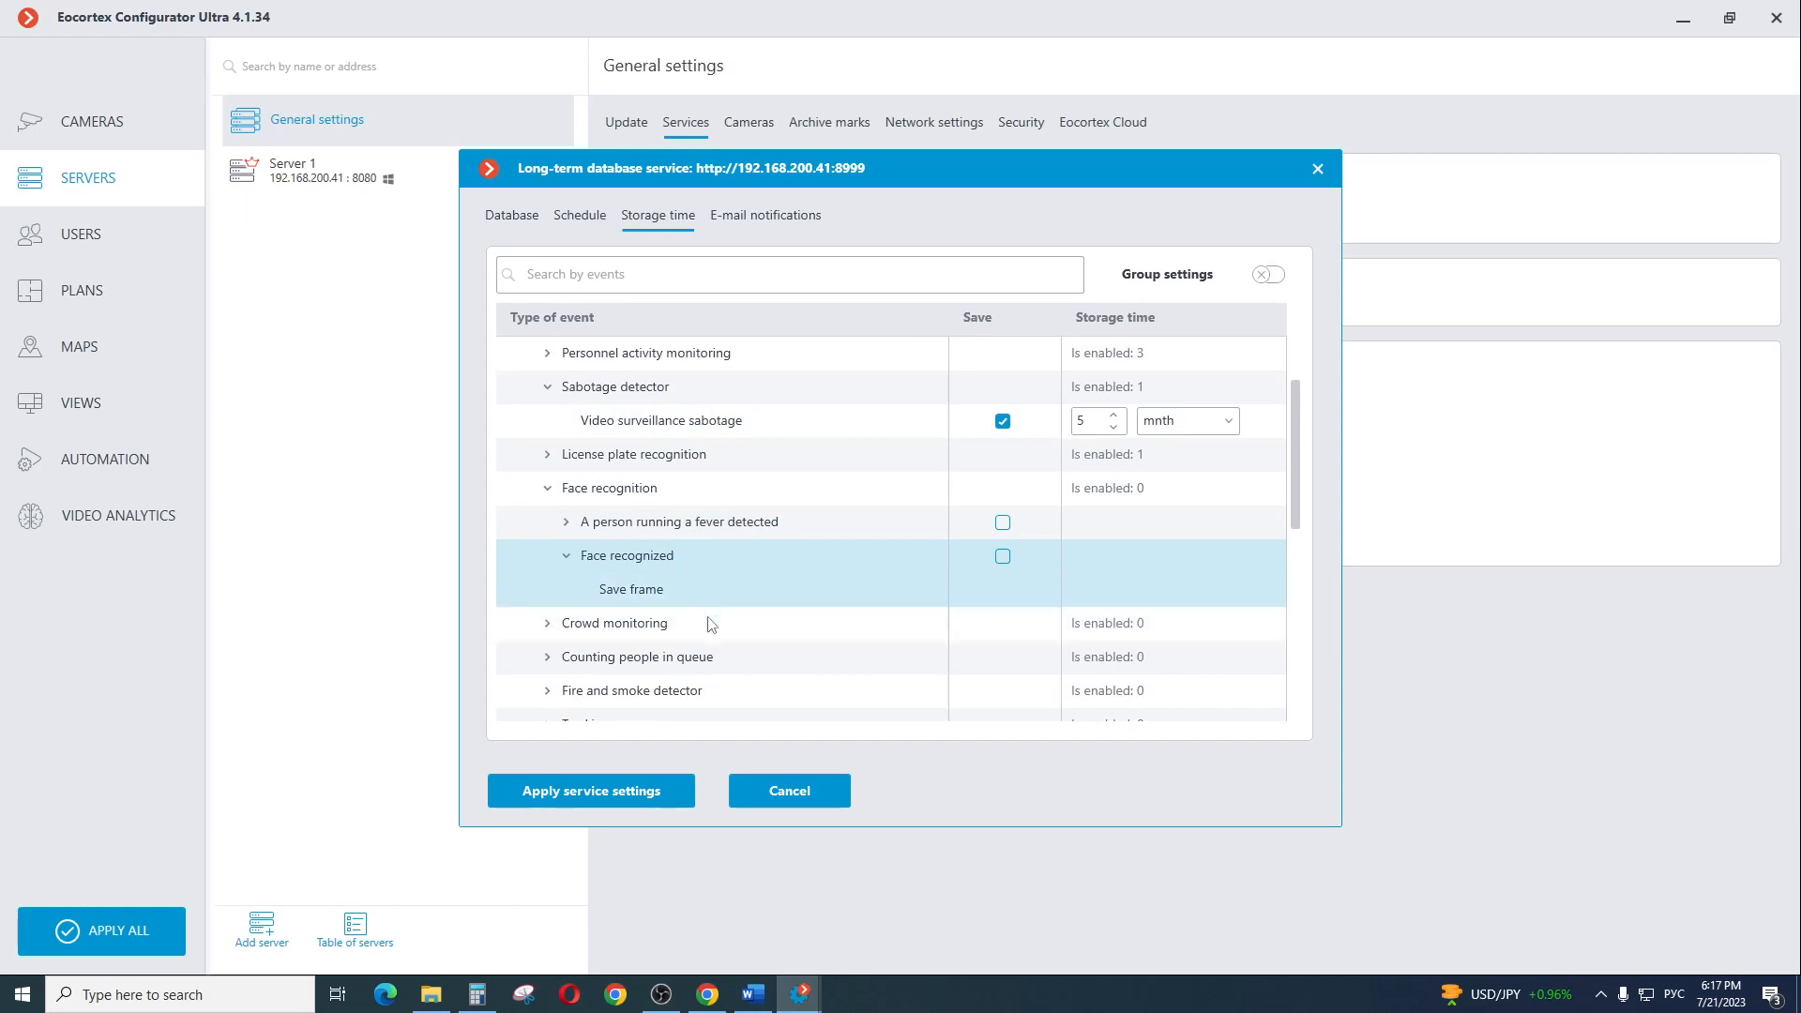
click(1003, 556)
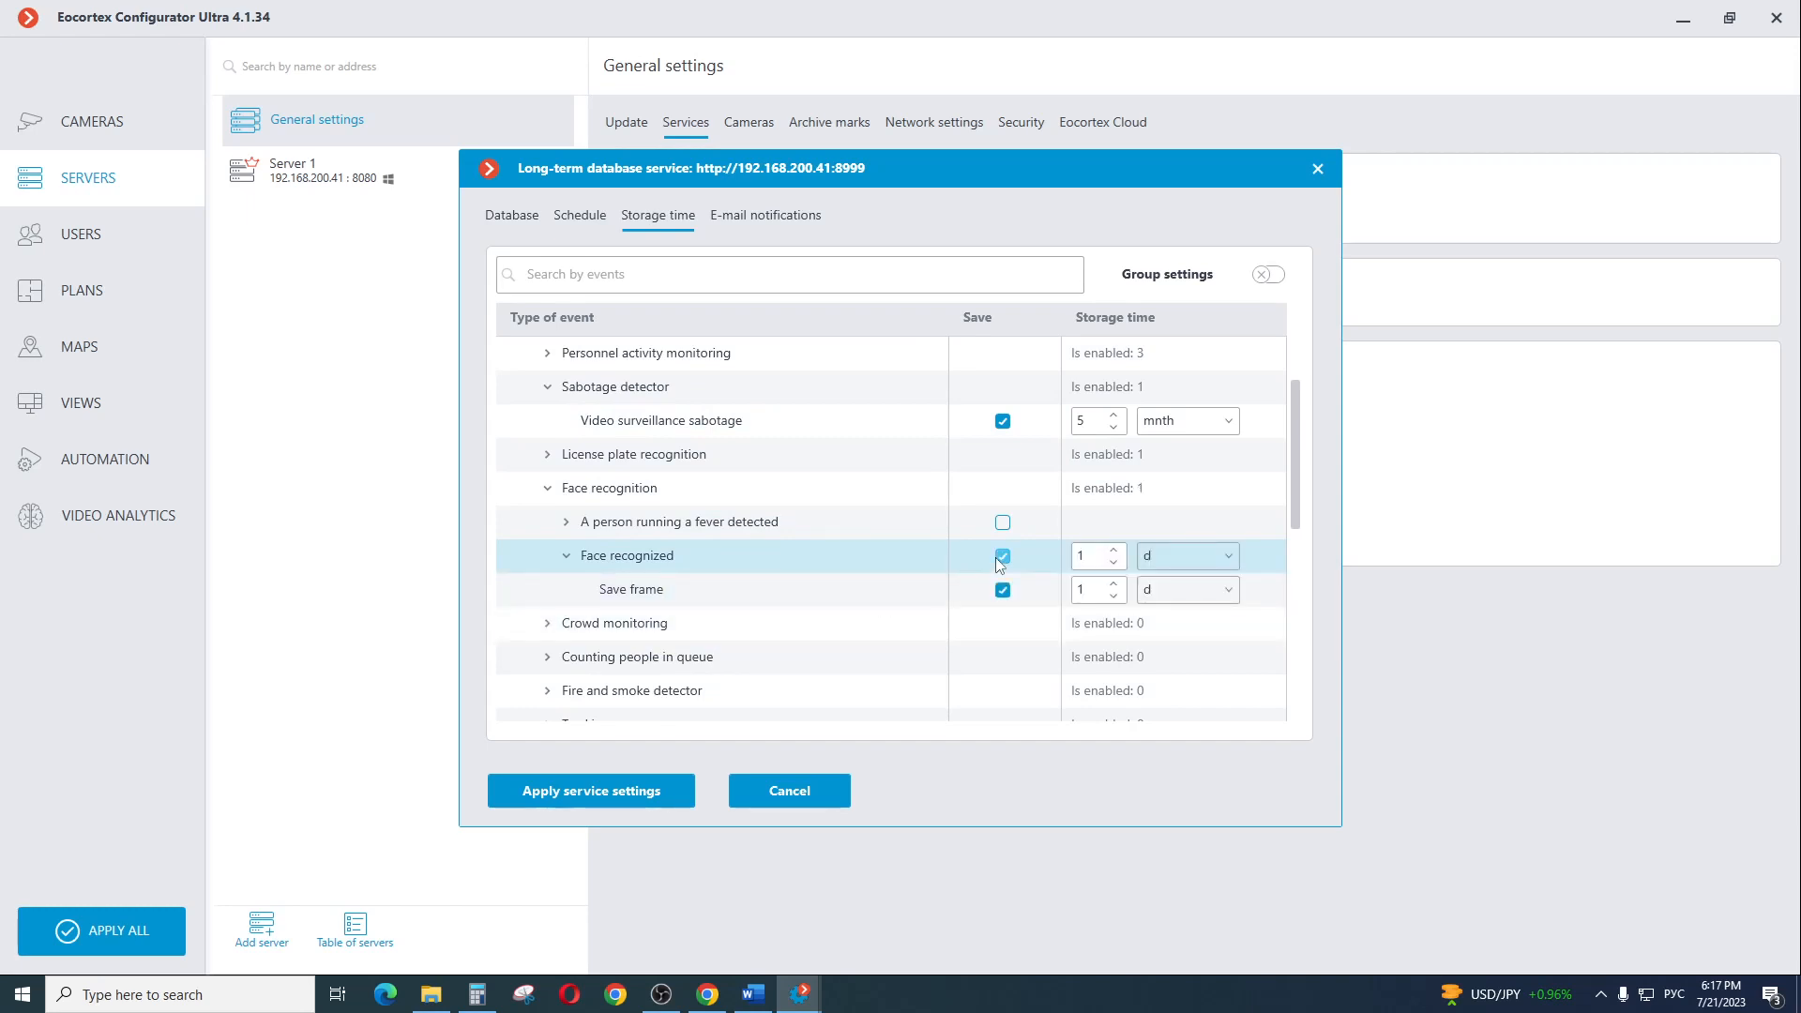
click(1115, 550)
click(1114, 584)
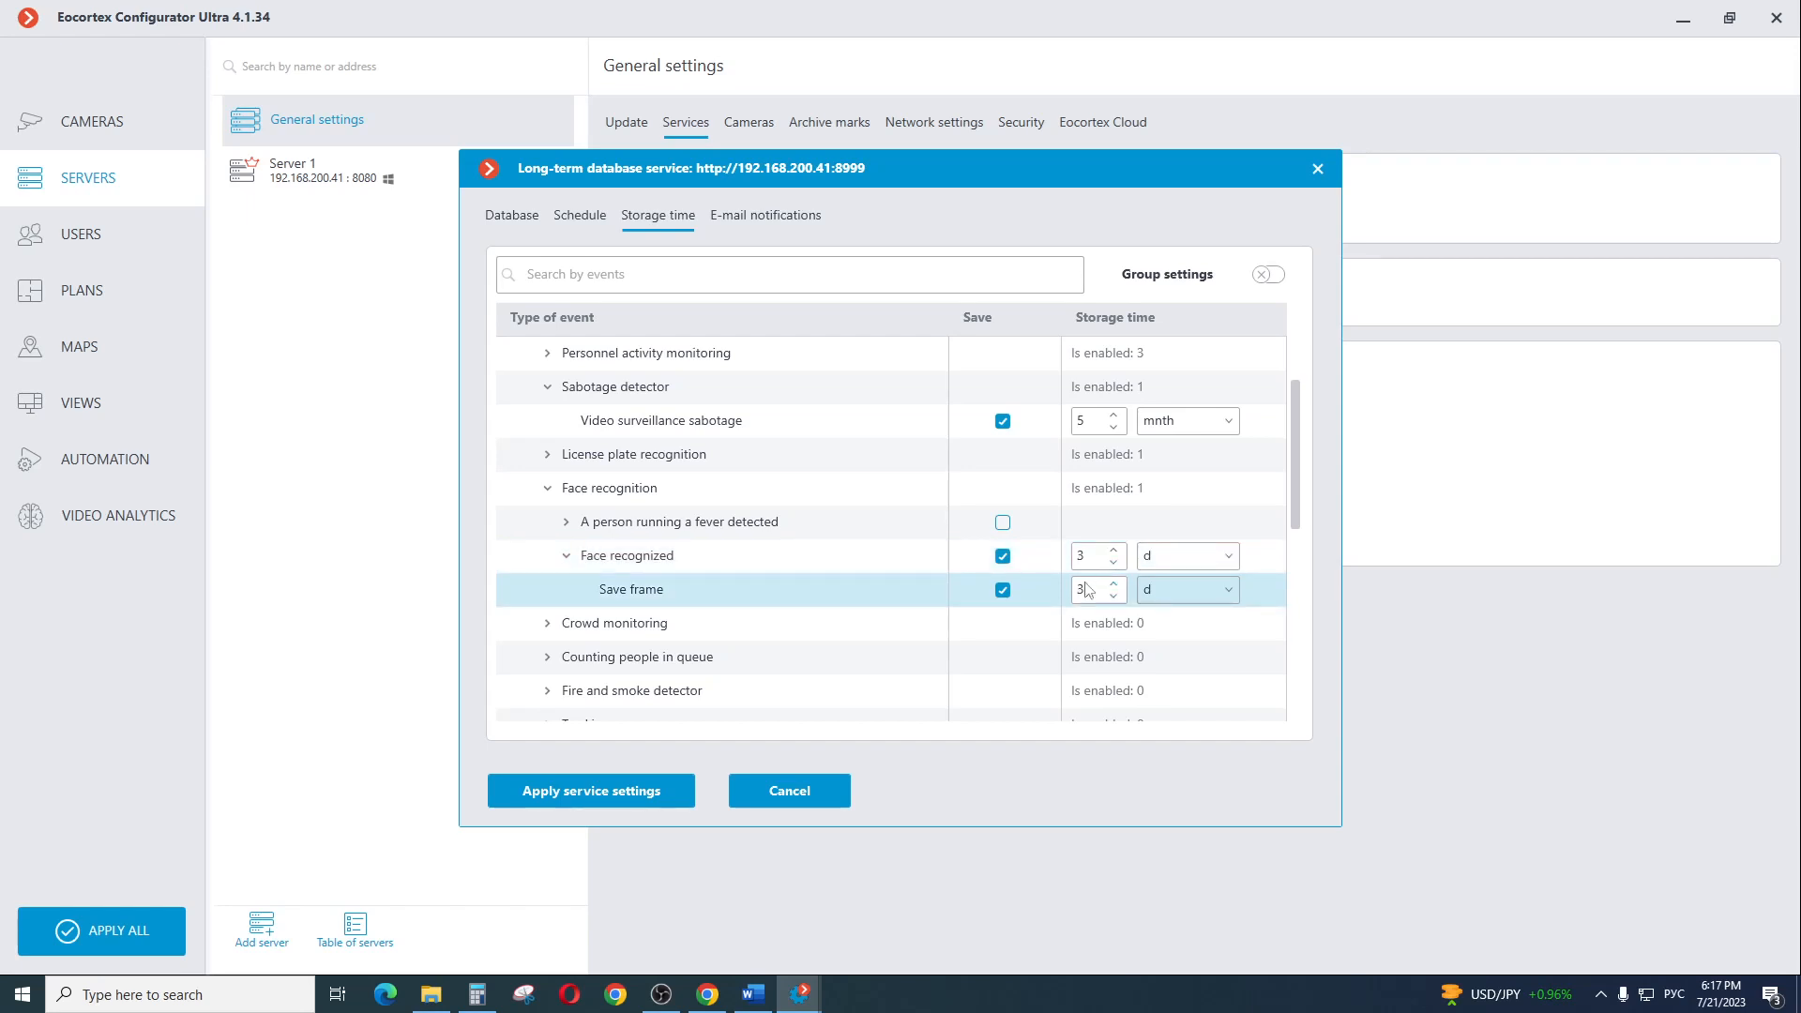
Turn on group settings and select the Server, People counting, User actions and External systems (integrations) event groups
scroll(619, 600, down, 5)
click(529, 657)
scroll(563, 657, down, 2)
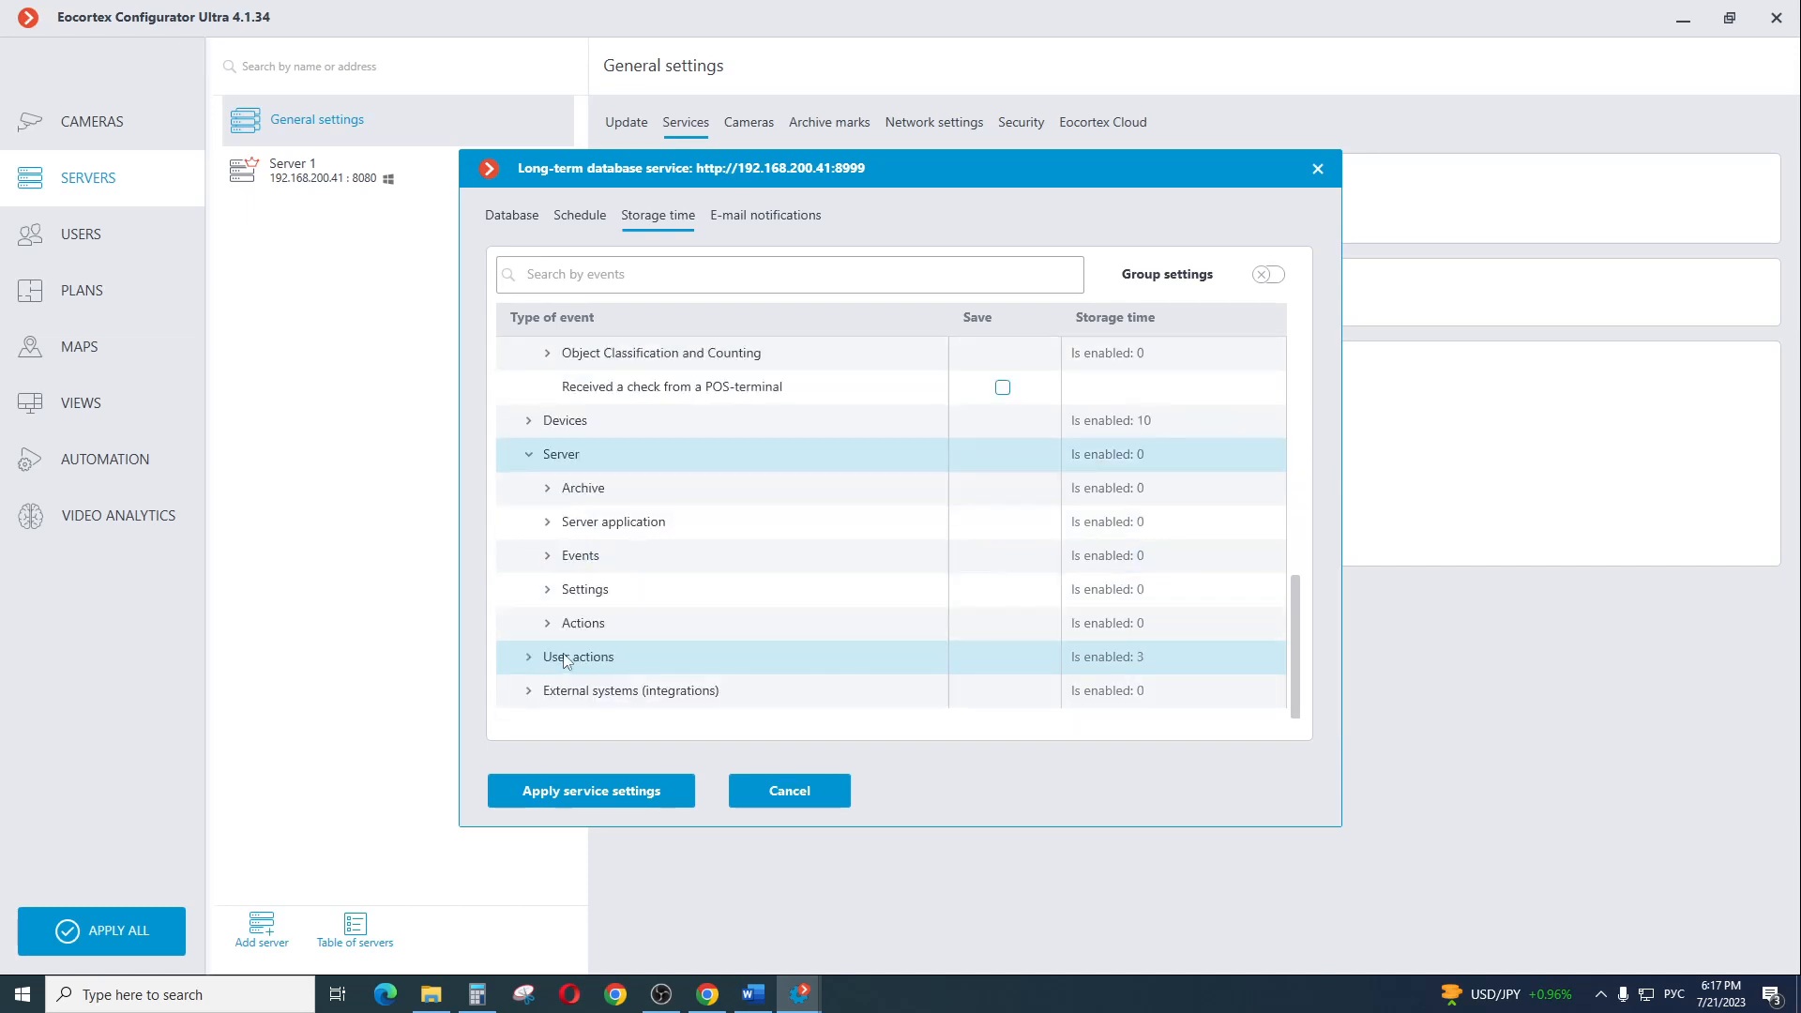
click(548, 489)
click(548, 488)
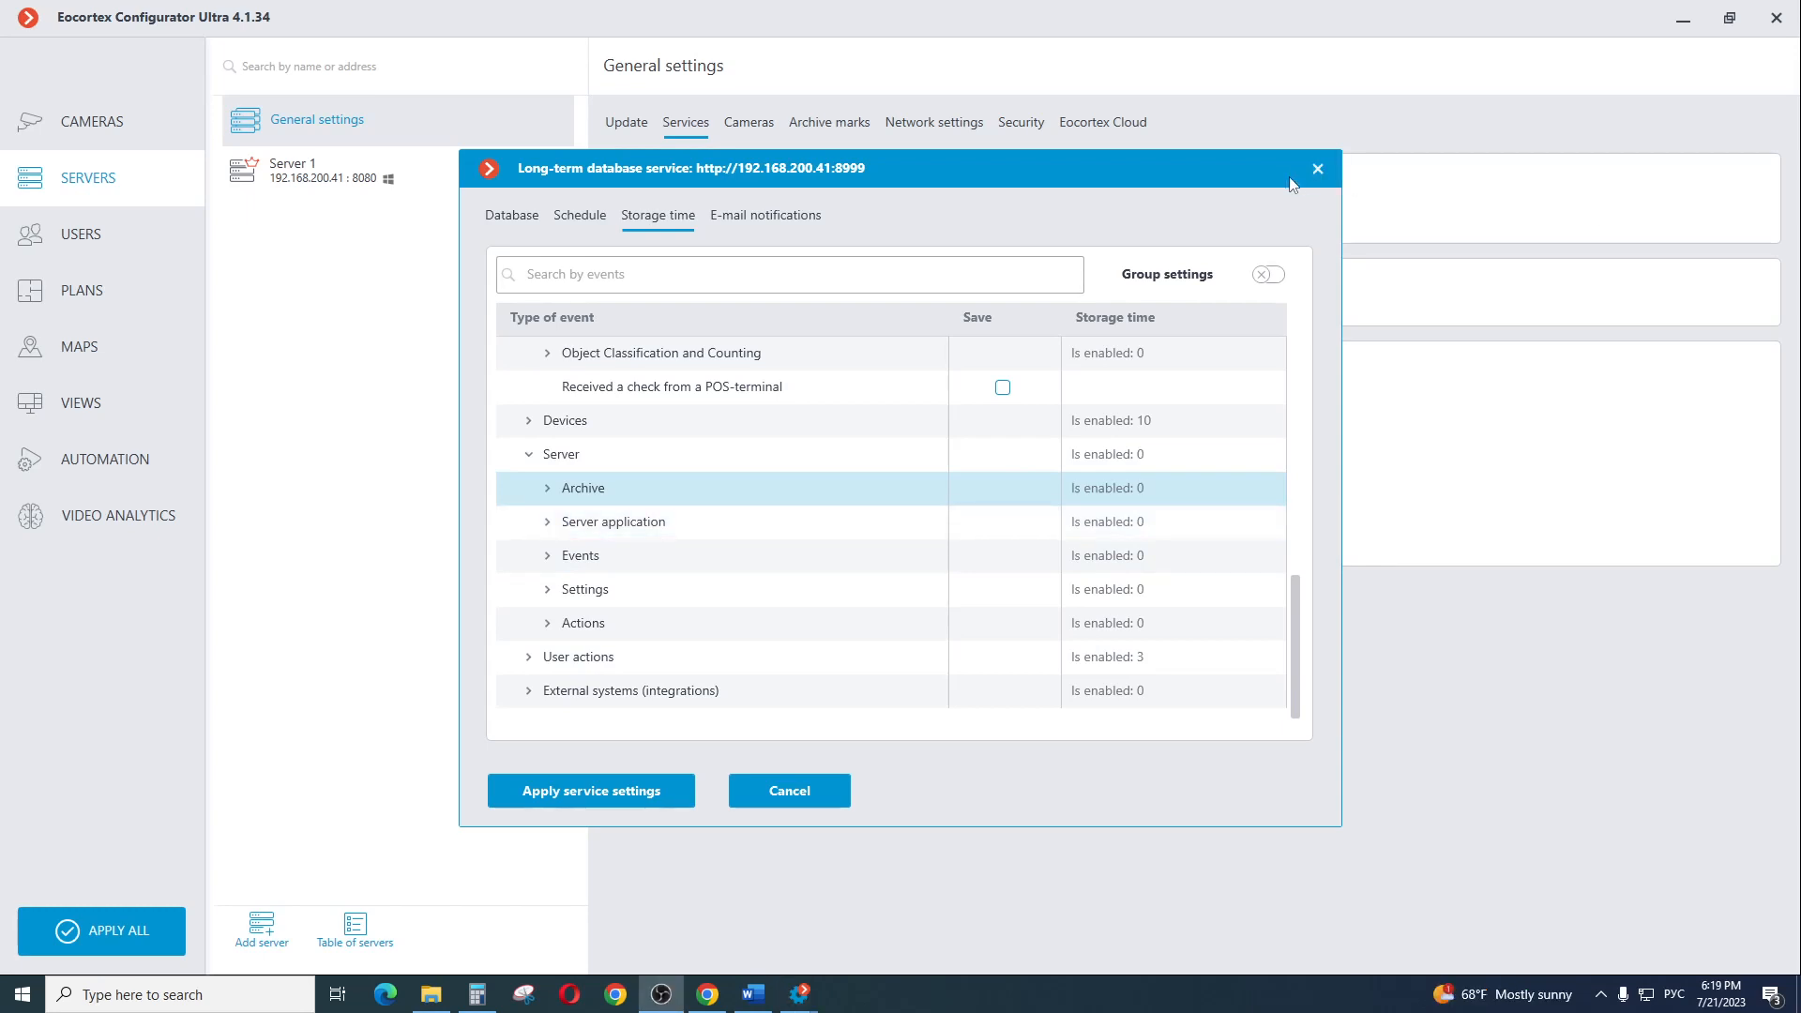
click(1269, 276)
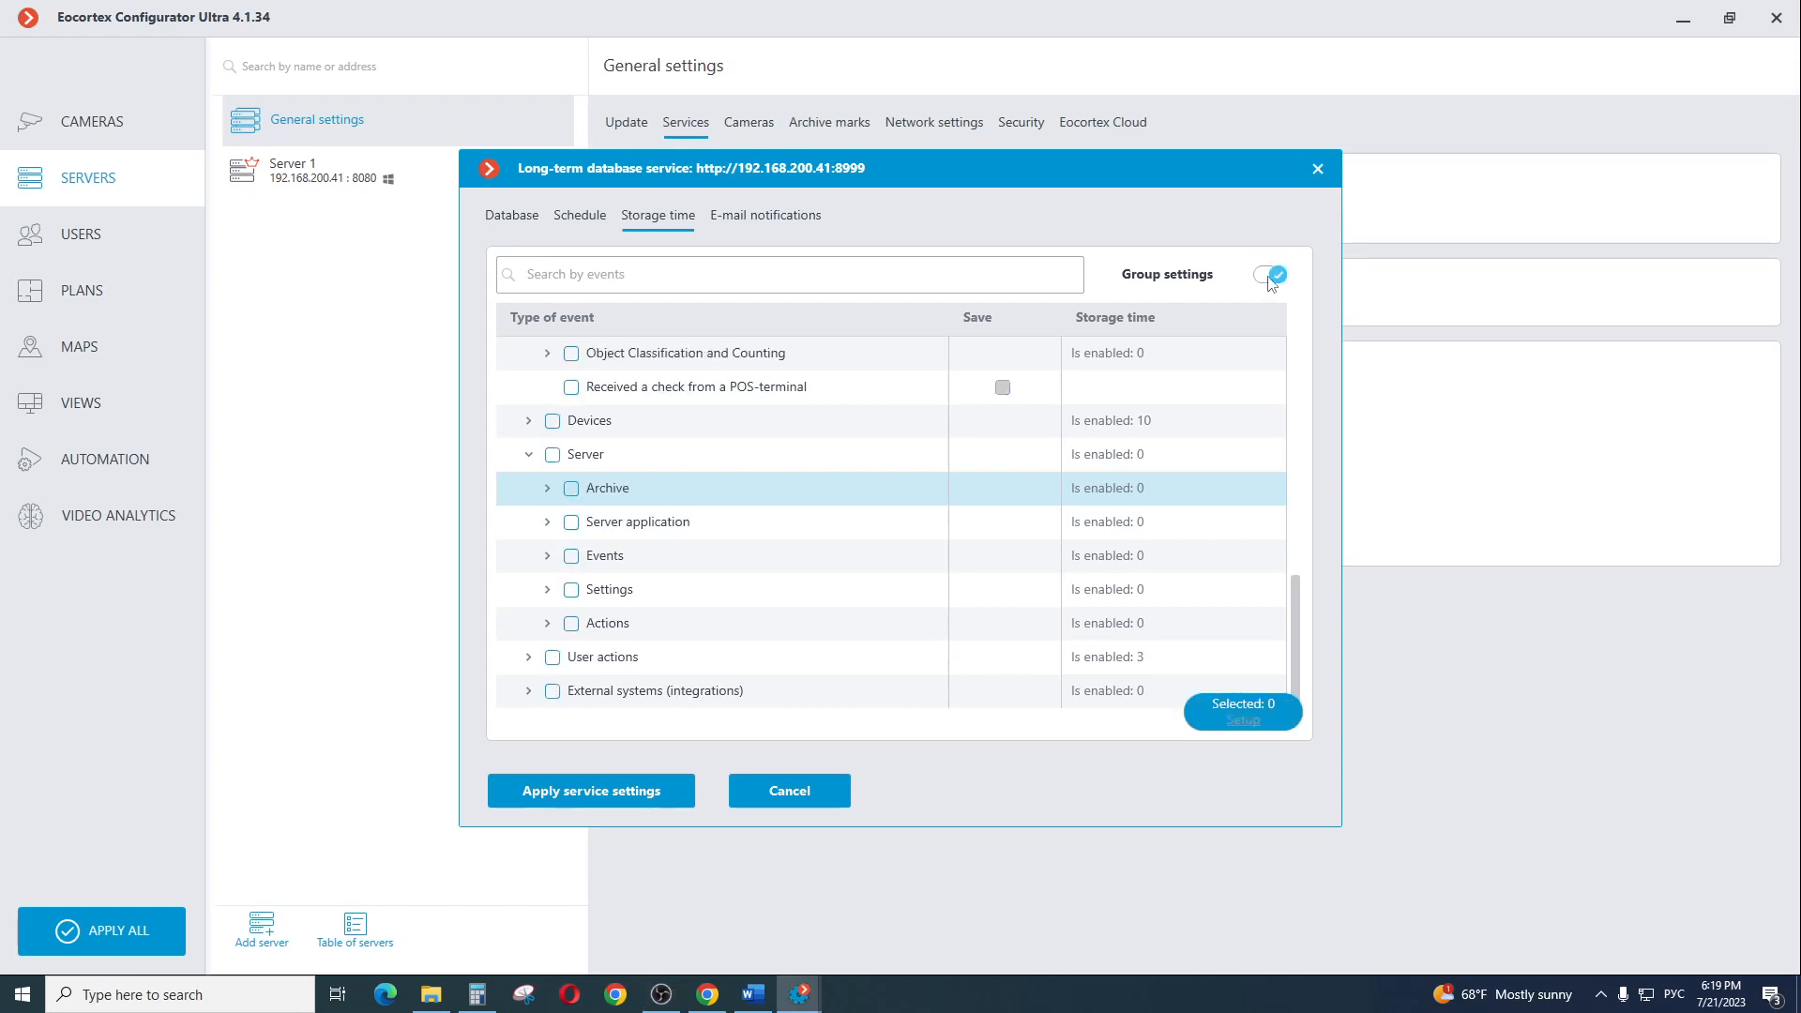
click(552, 459)
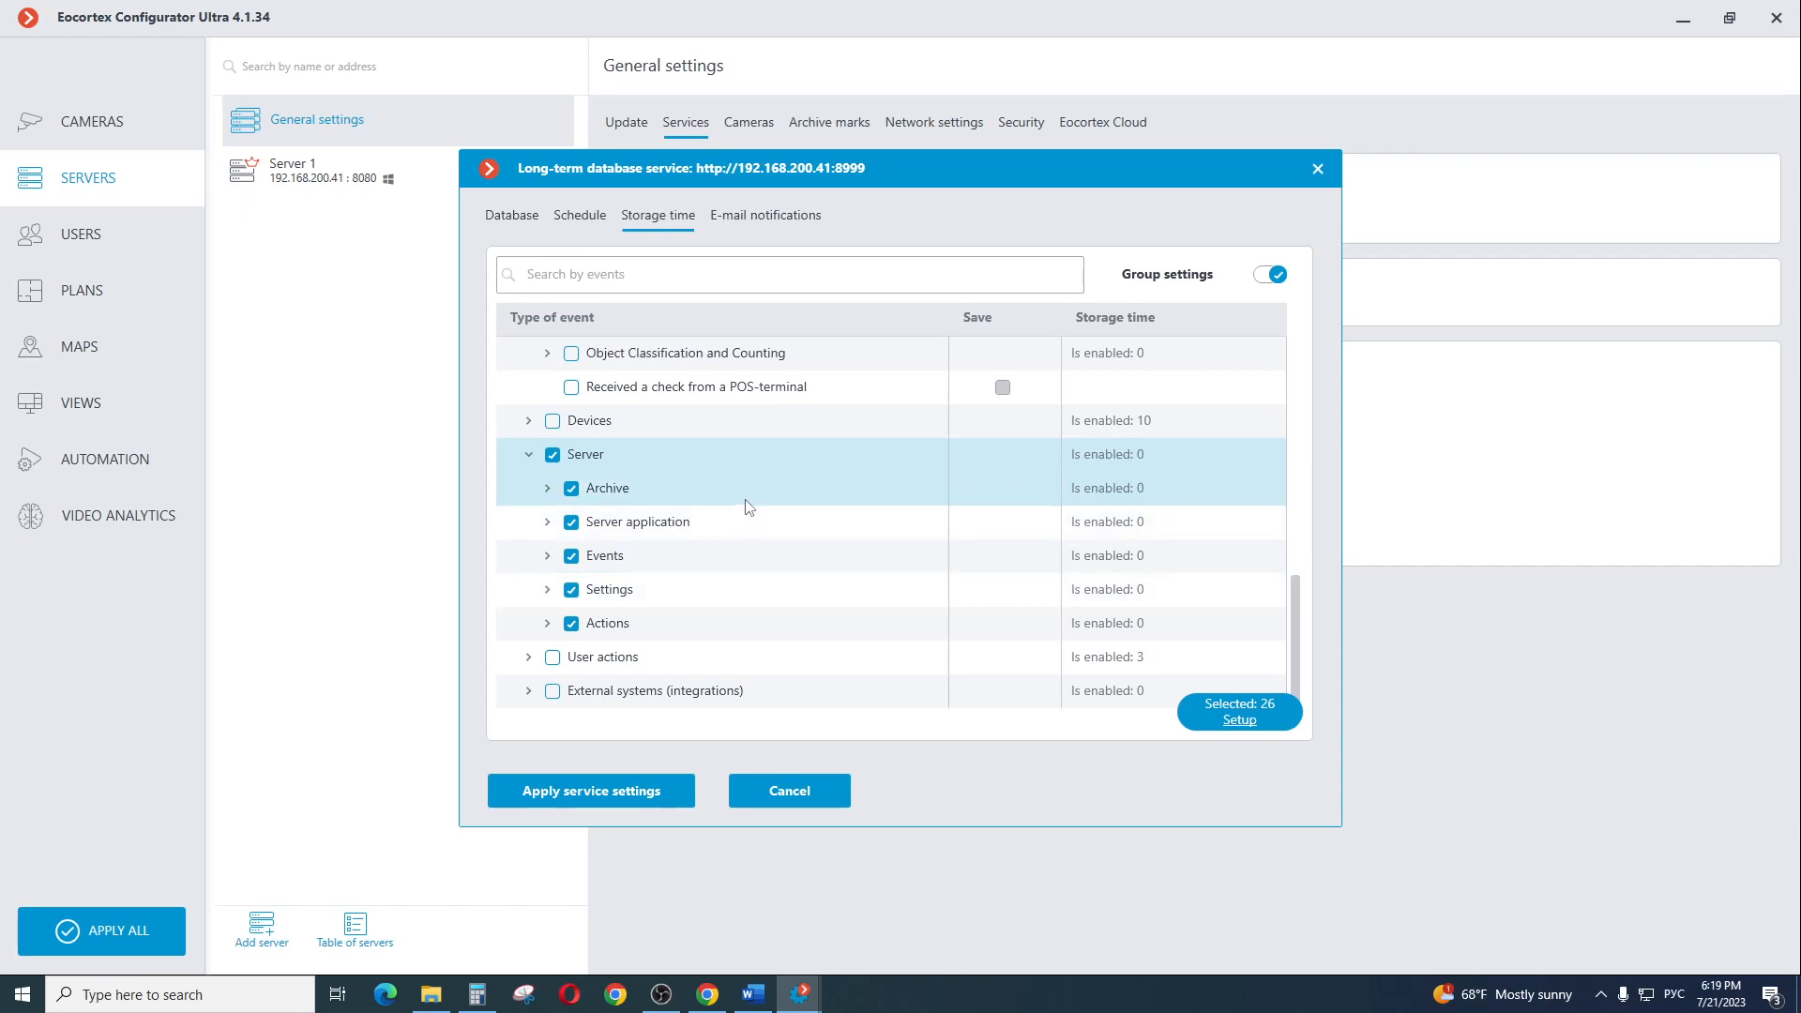
scroll(580, 483, up, 3)
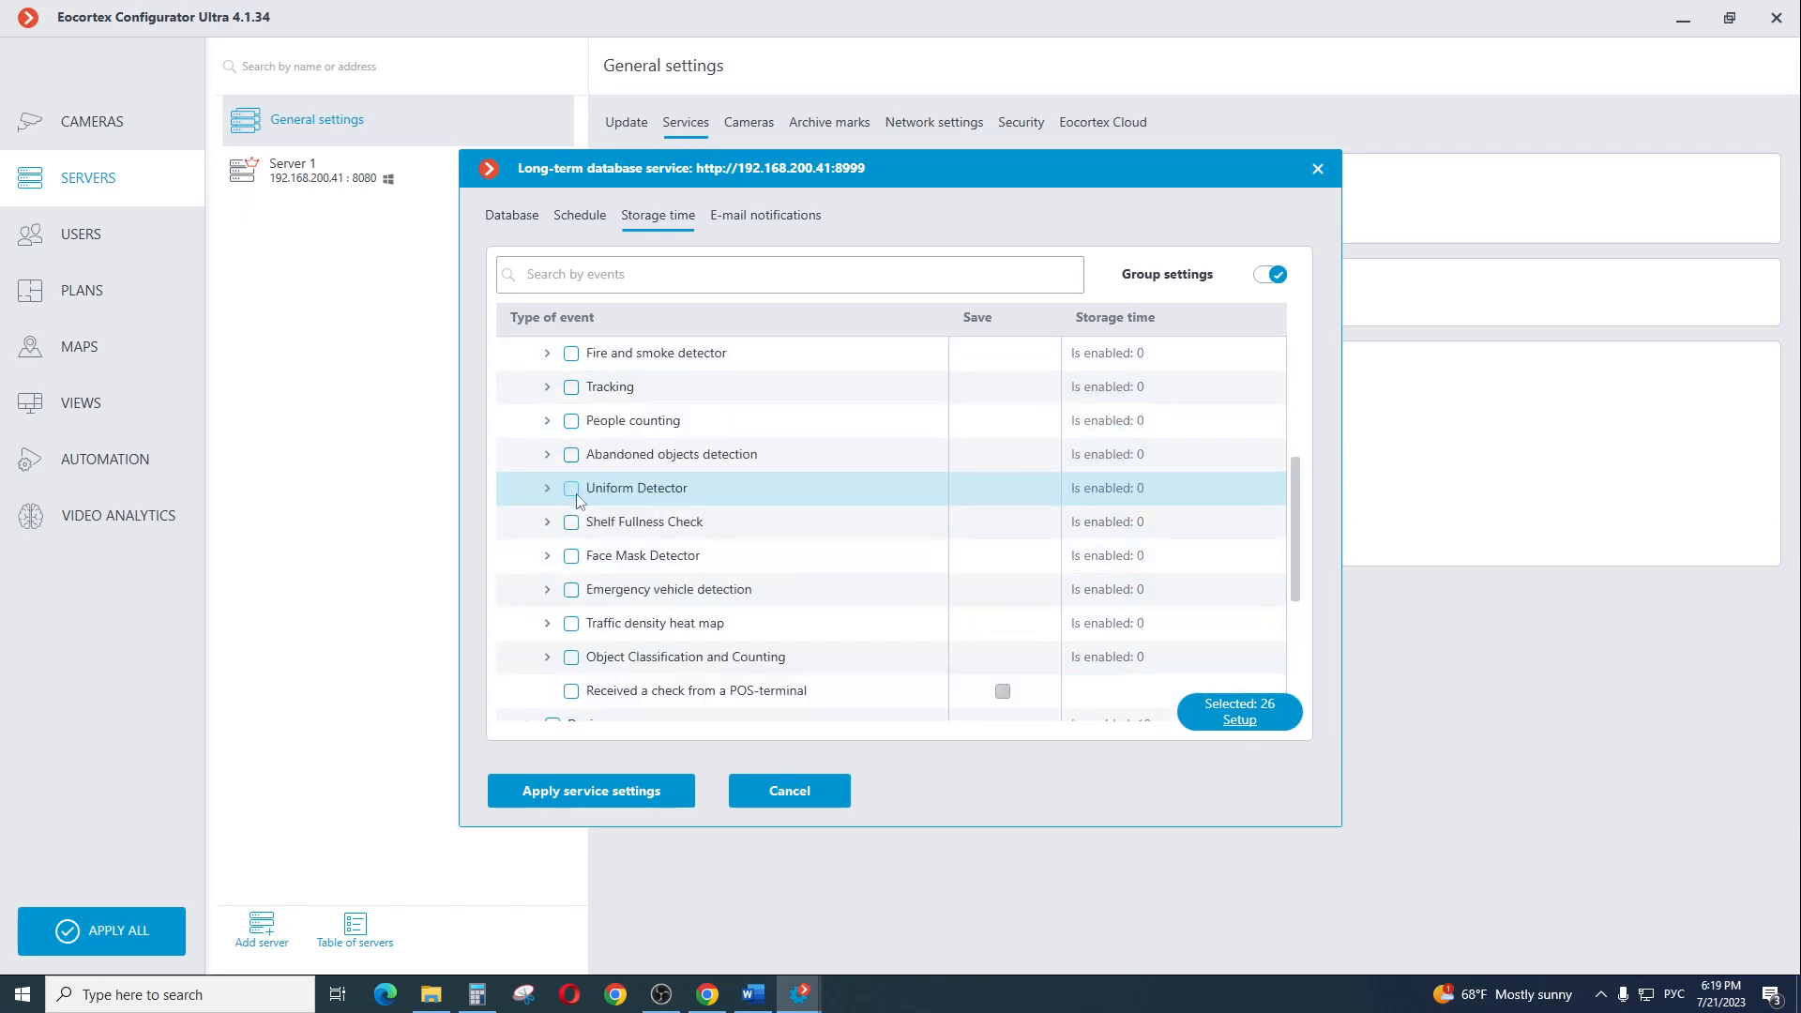
click(571, 422)
scroll(574, 431, down, 3)
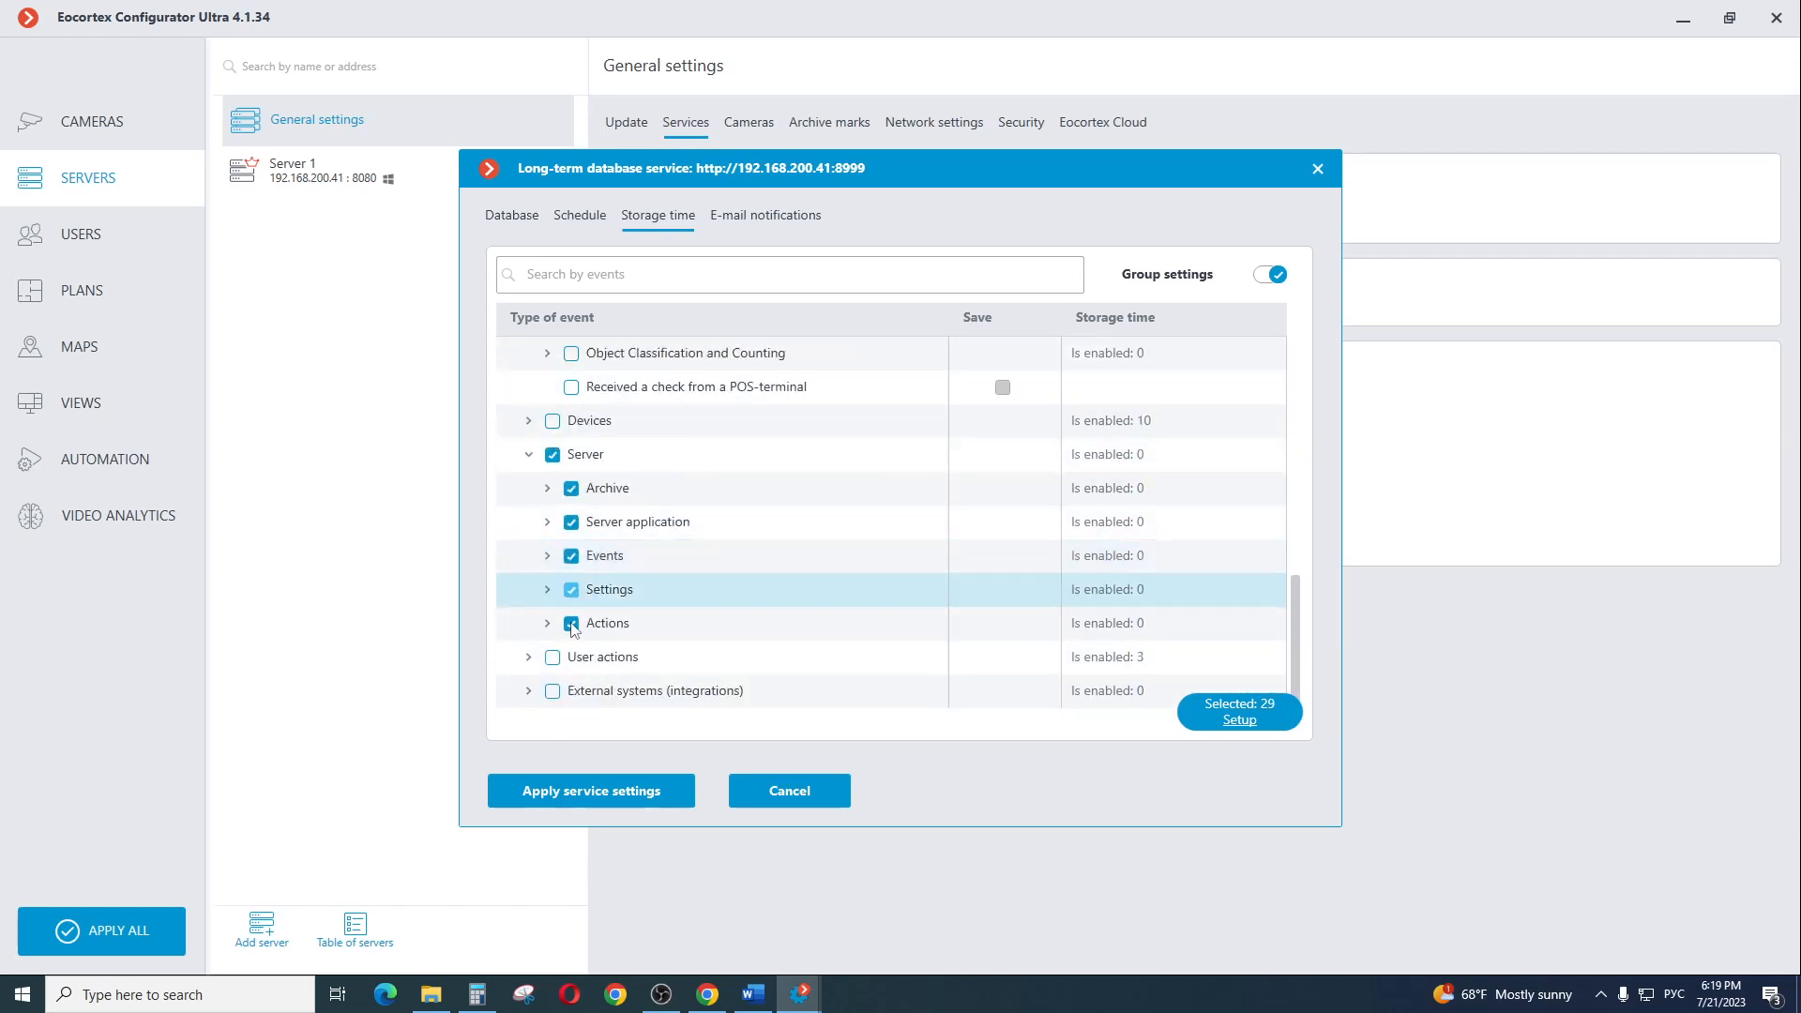
click(552, 658)
click(552, 691)
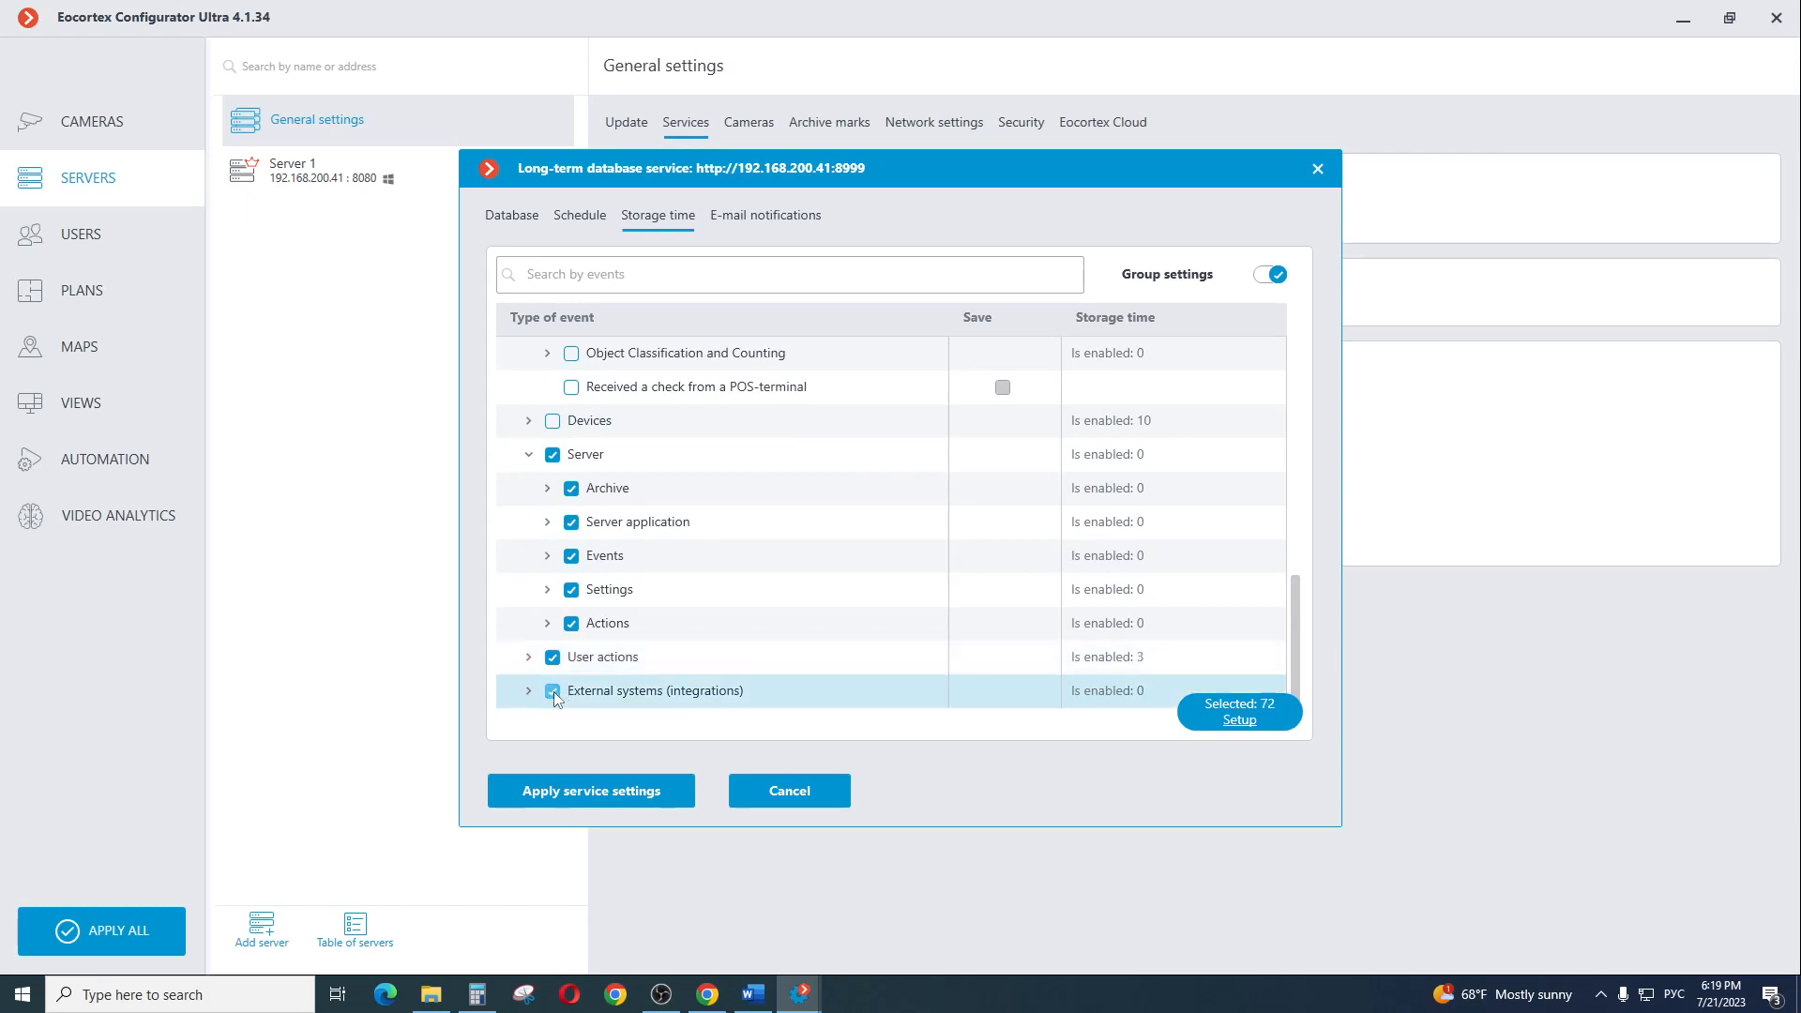
Set the selected events to be saved with their storage time unit in weeks and apply it to the group
click(1238, 720)
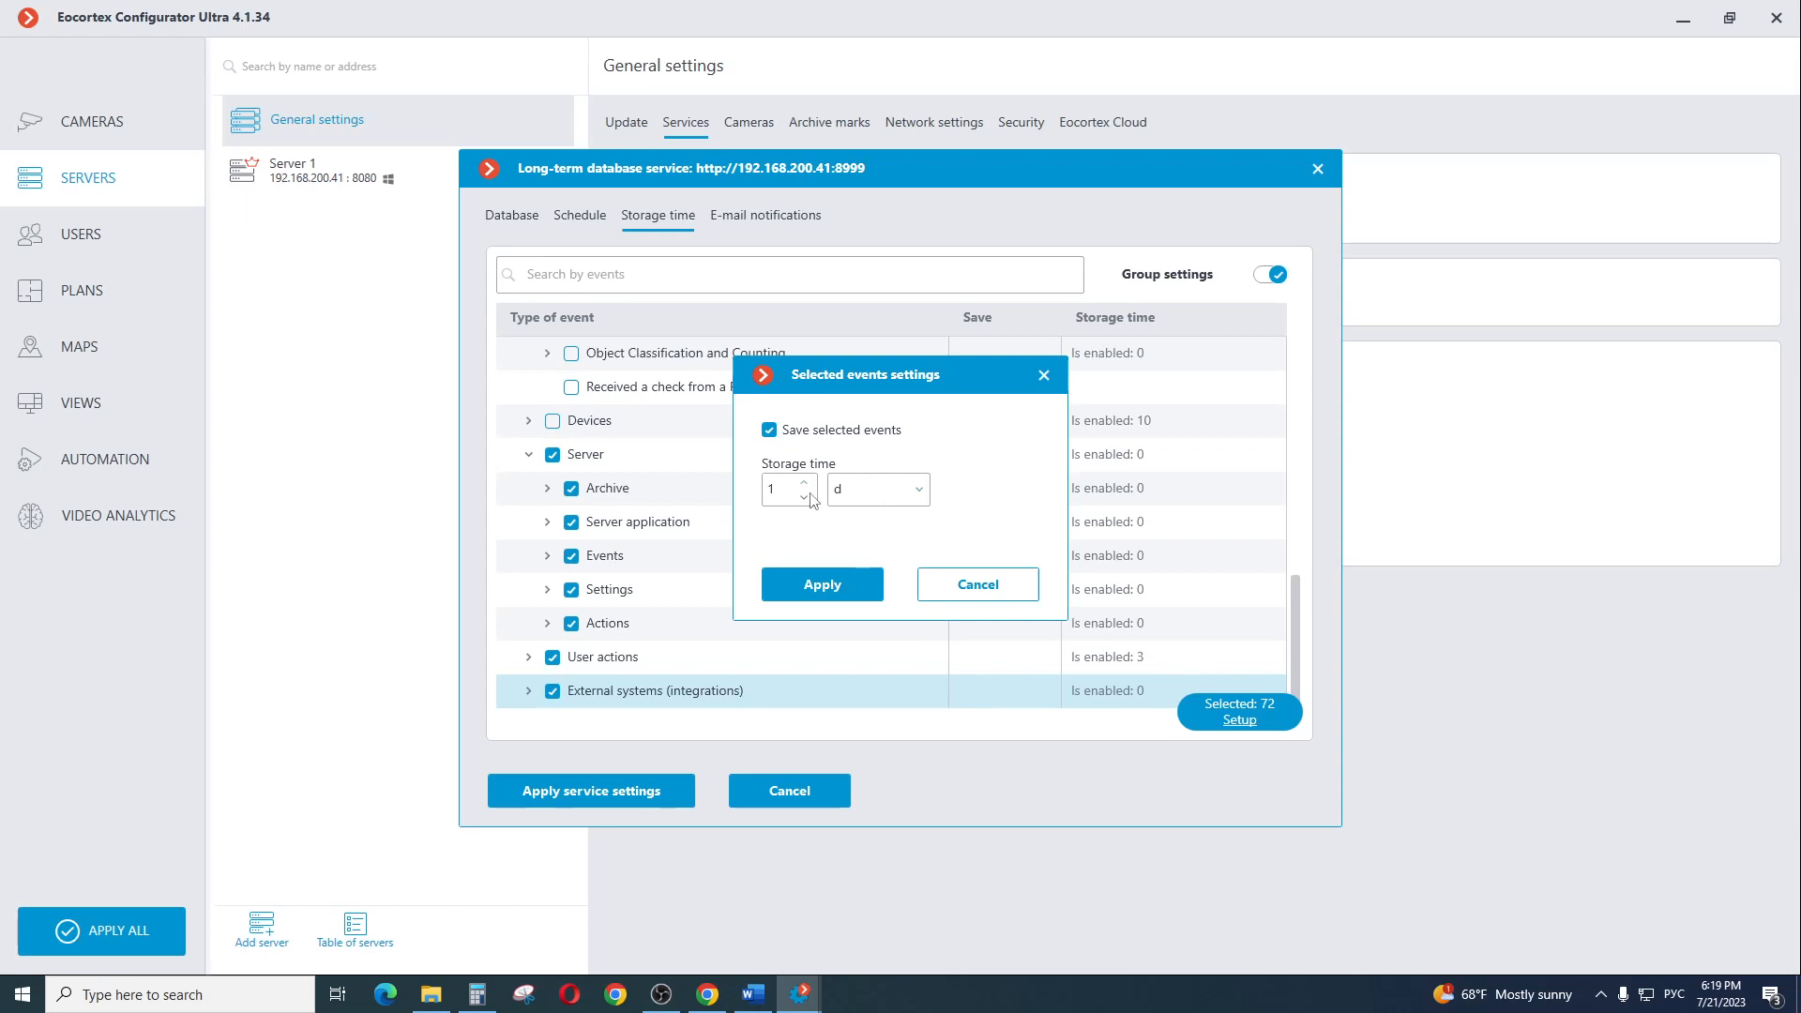
click(872, 489)
click(849, 544)
click(822, 585)
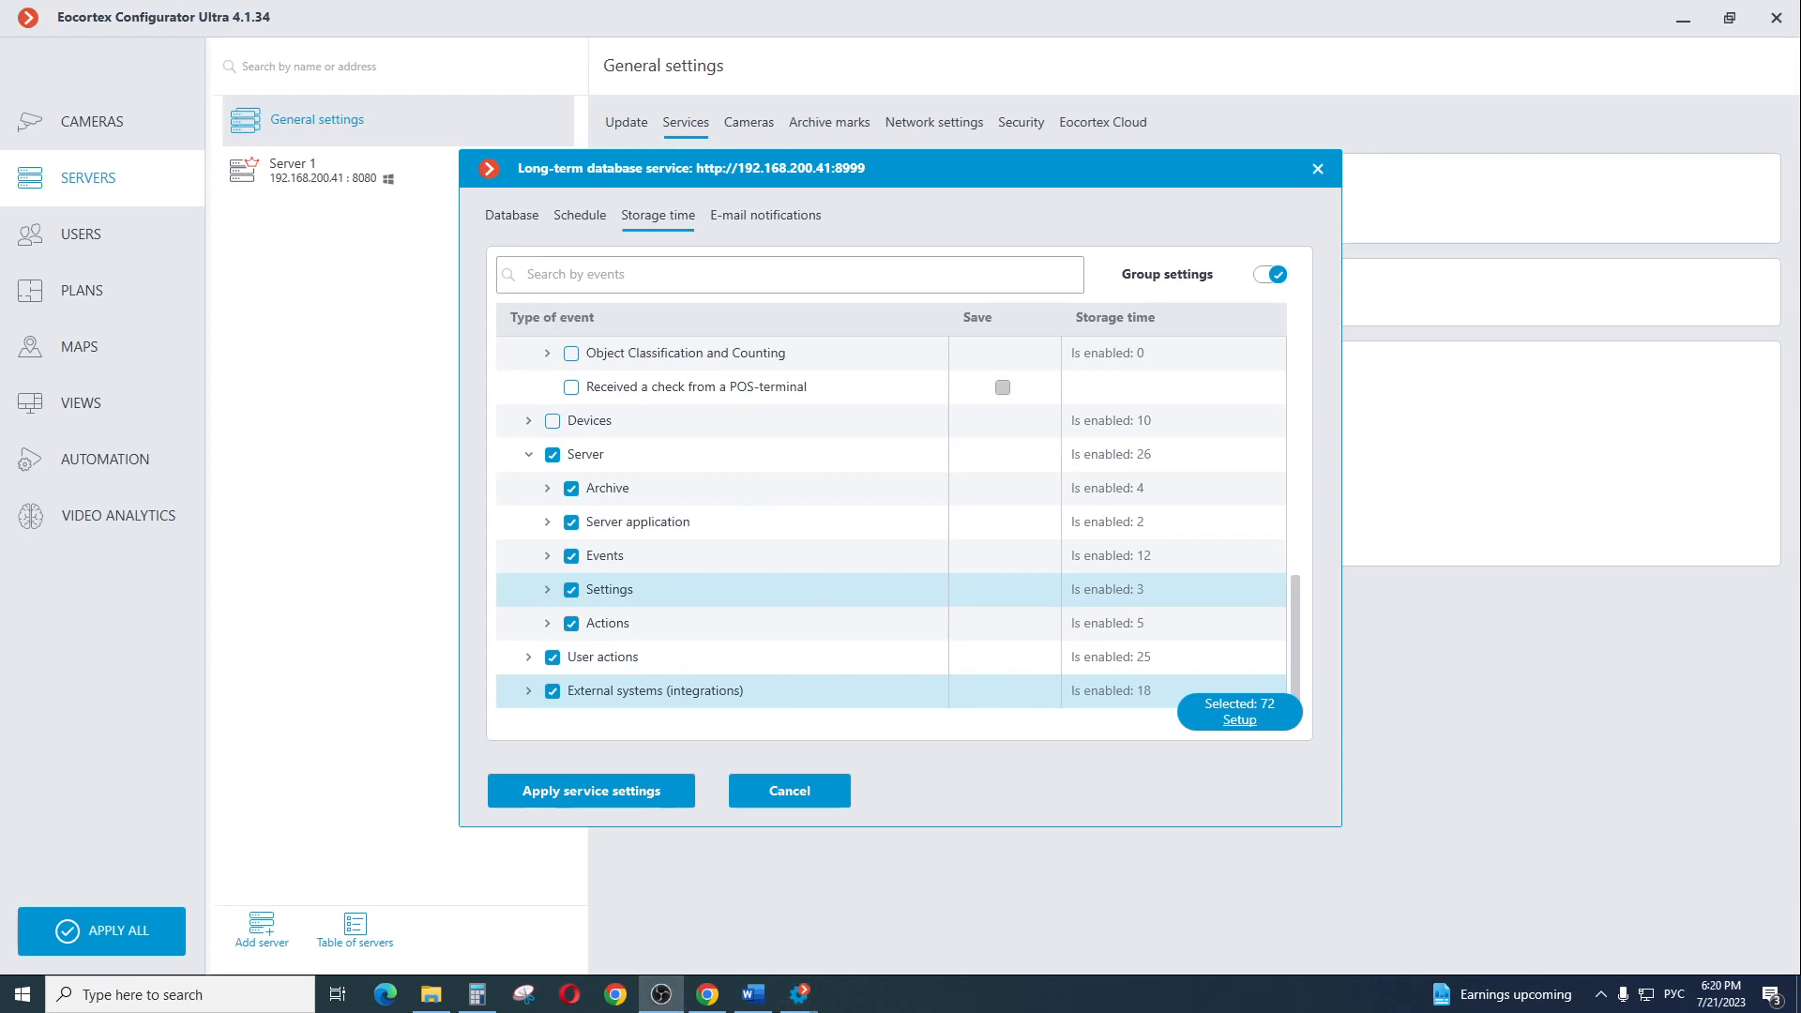
Apply the storage time settings to the service and agree to start recording on the existing D:\ disk
click(638, 790)
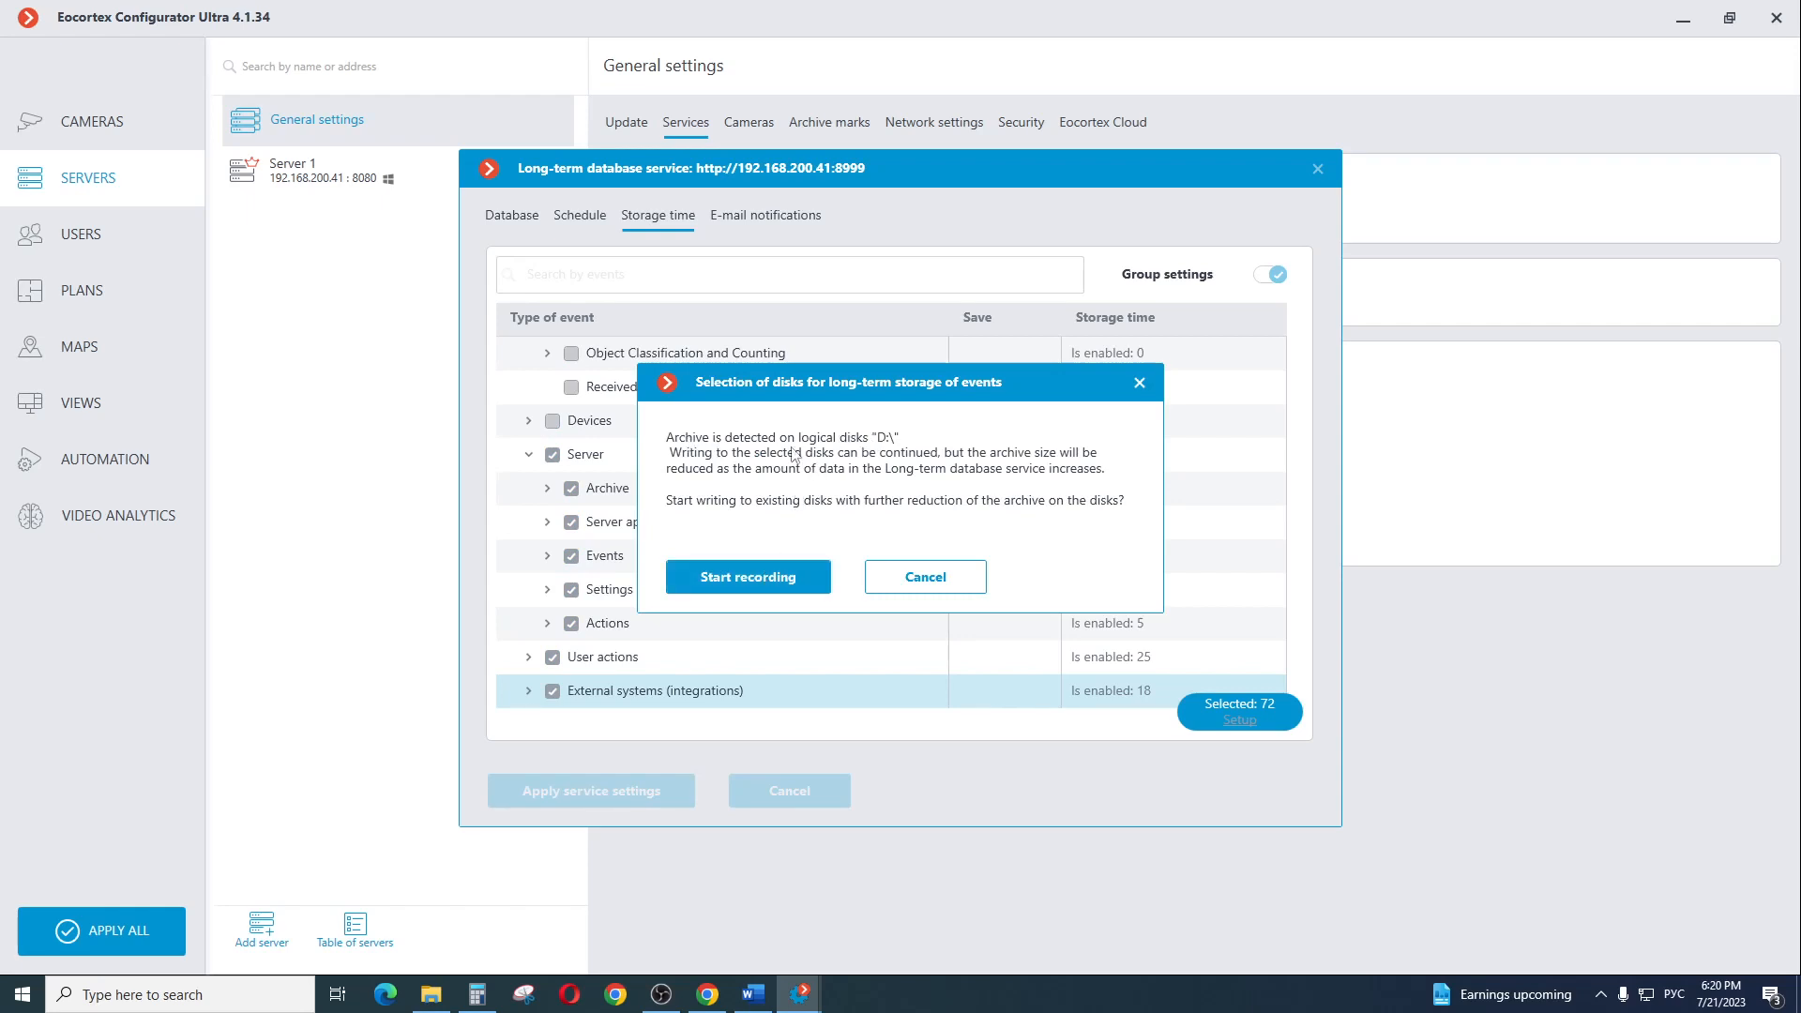
click(769, 590)
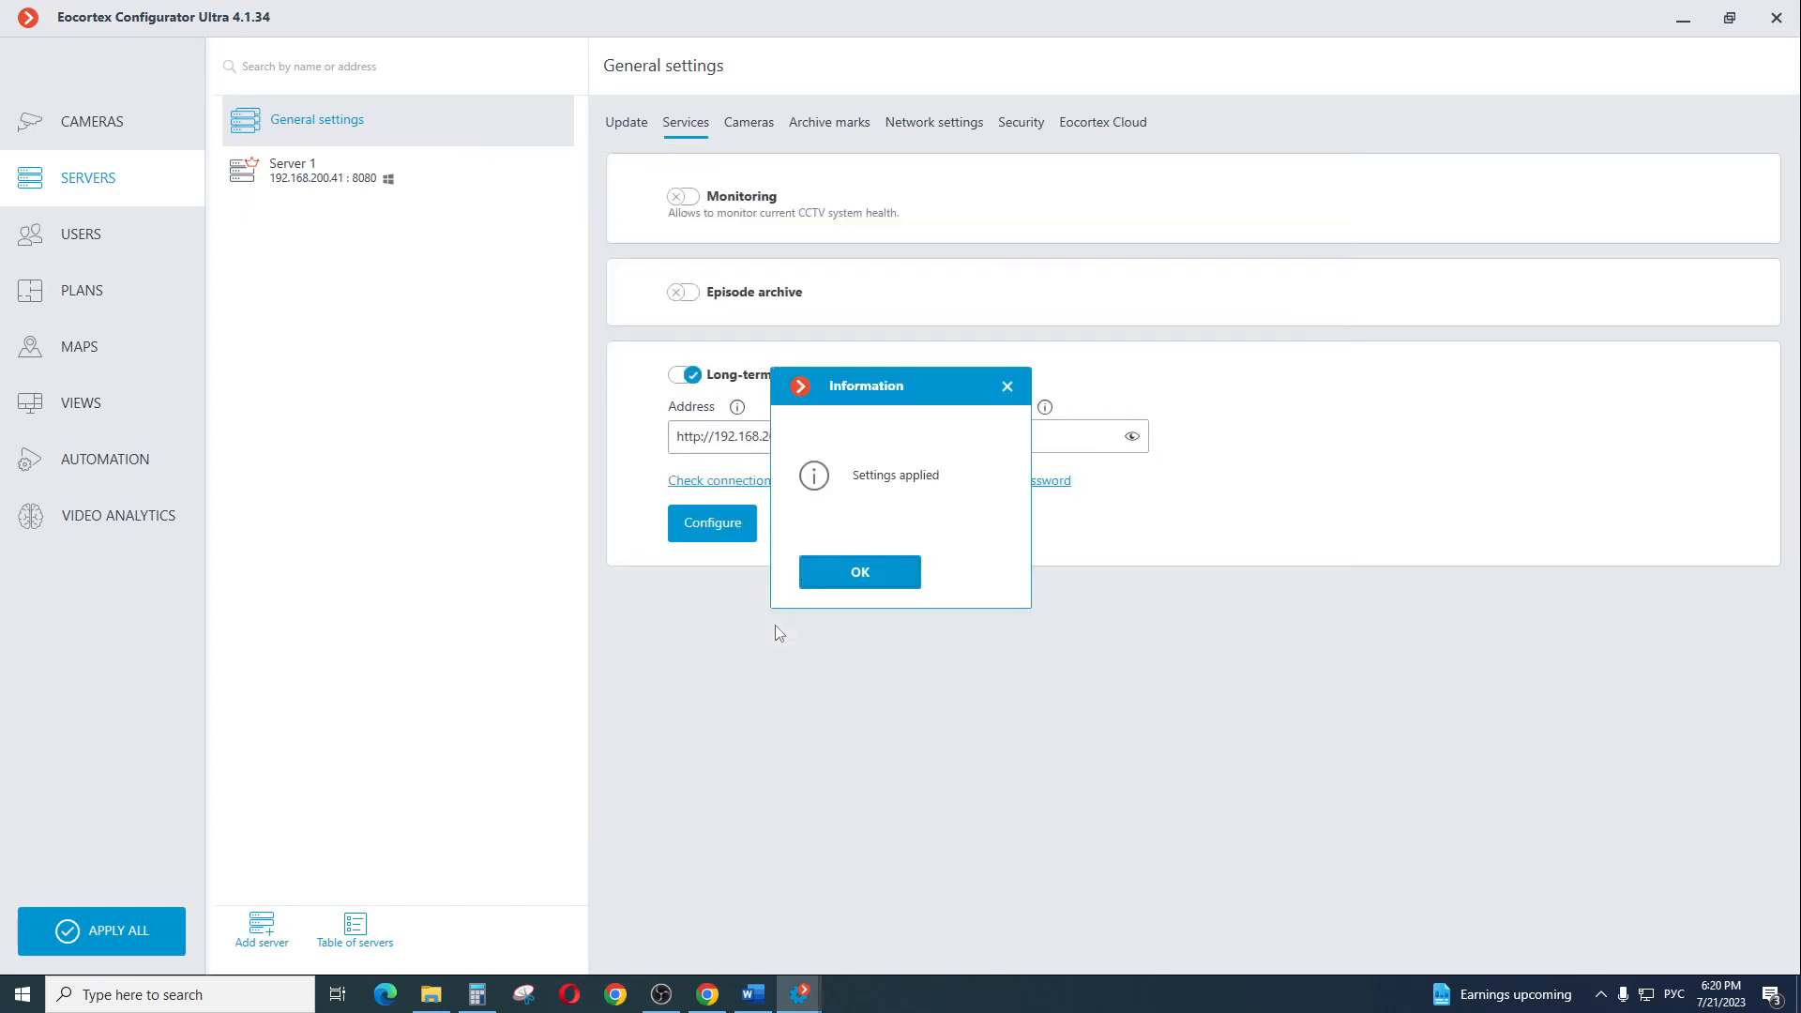
click(862, 576)
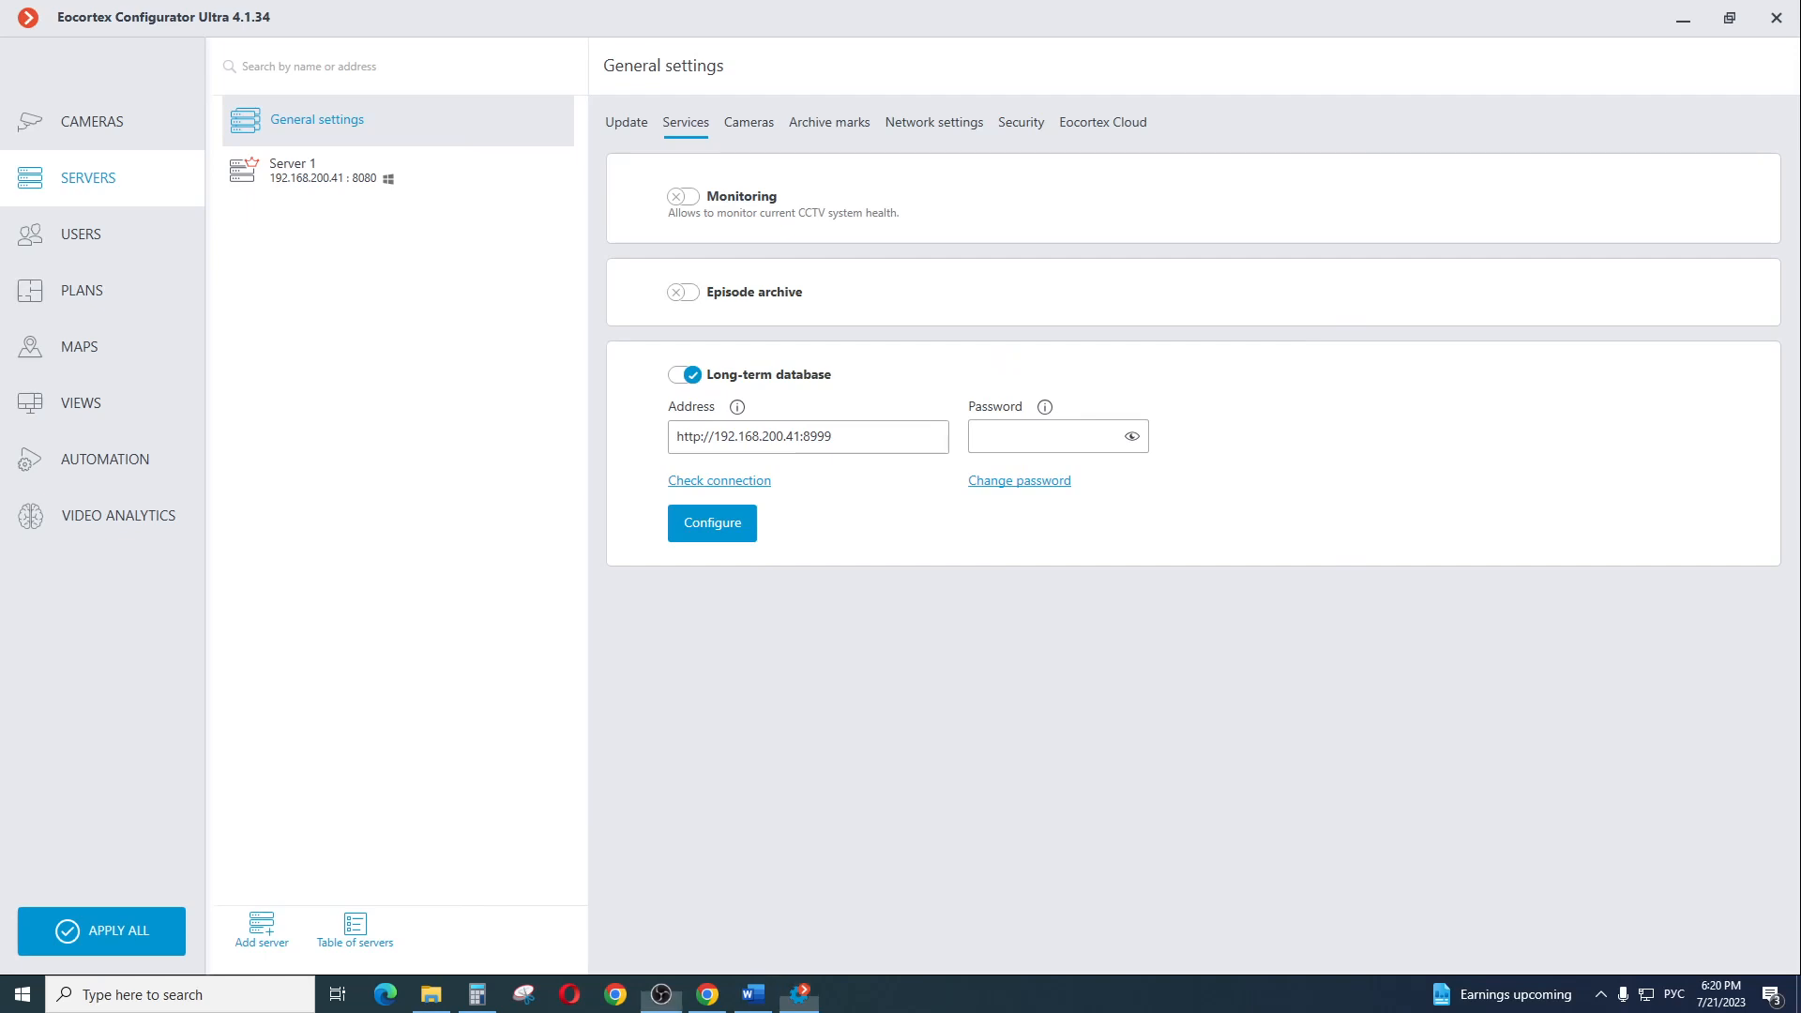
Reopen the long-term database configuration and review the e-mail notification options for recipient, notification language and mail server
click(716, 525)
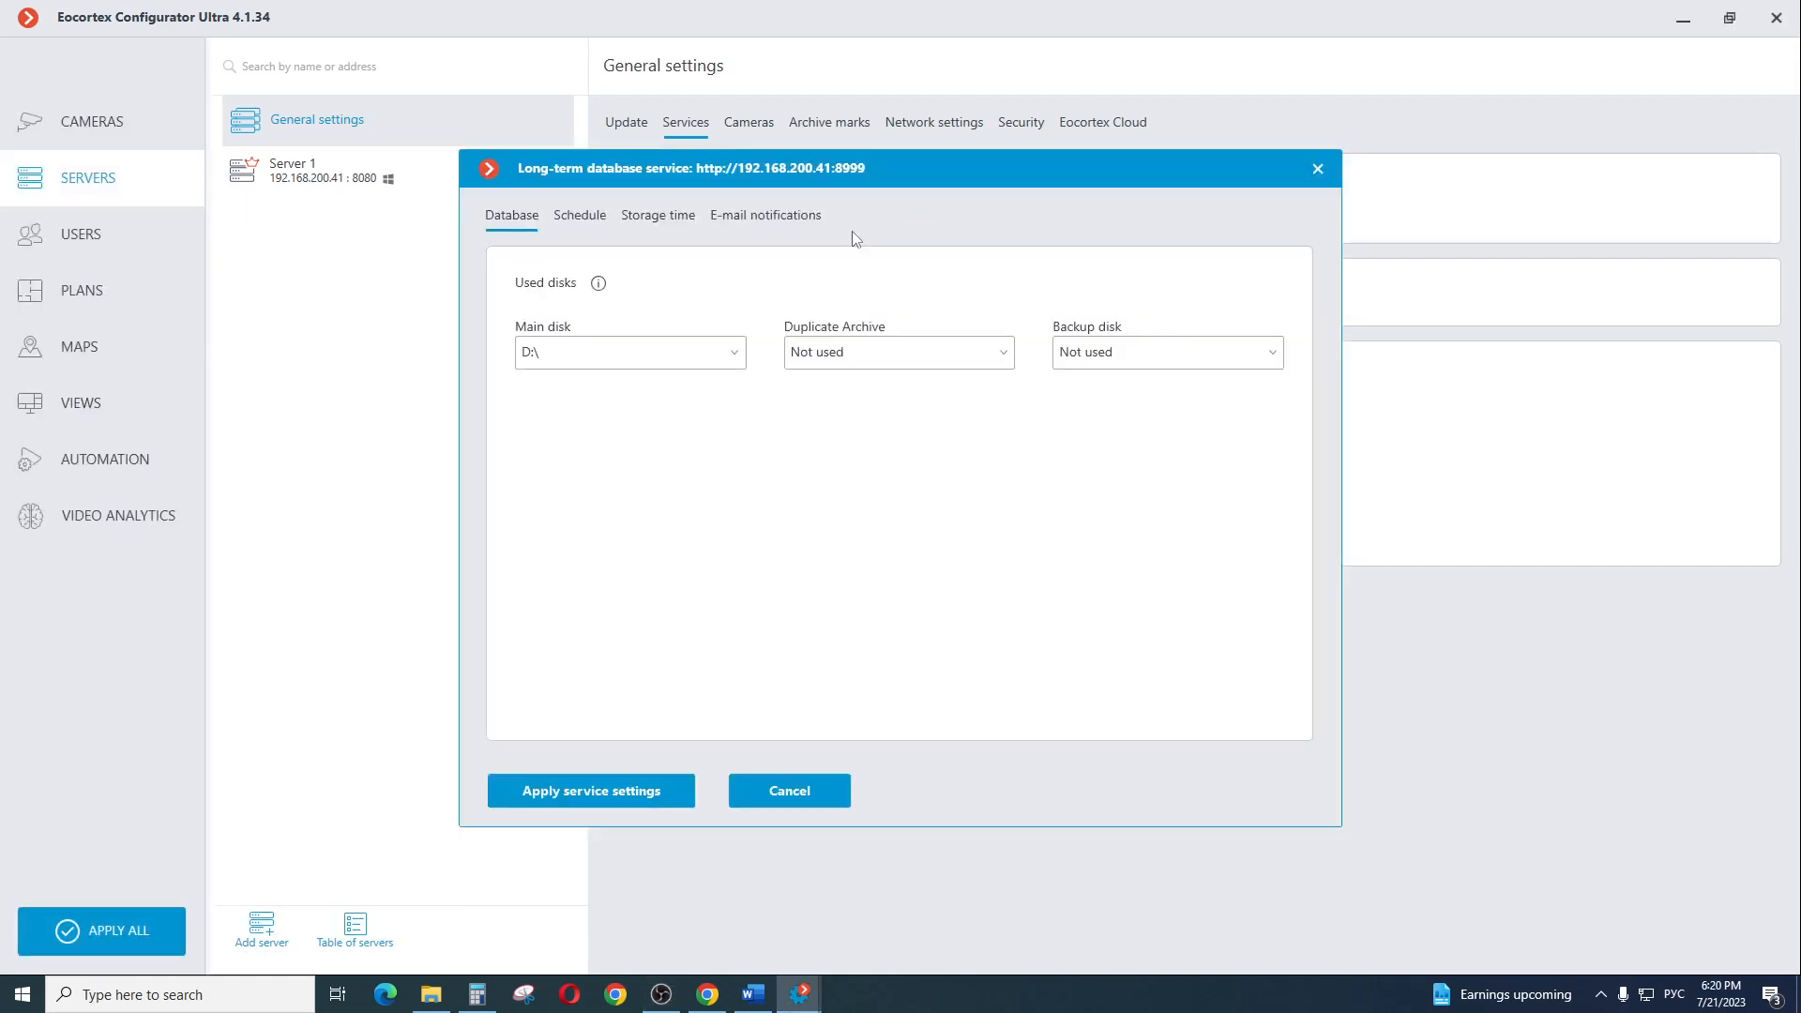
click(774, 216)
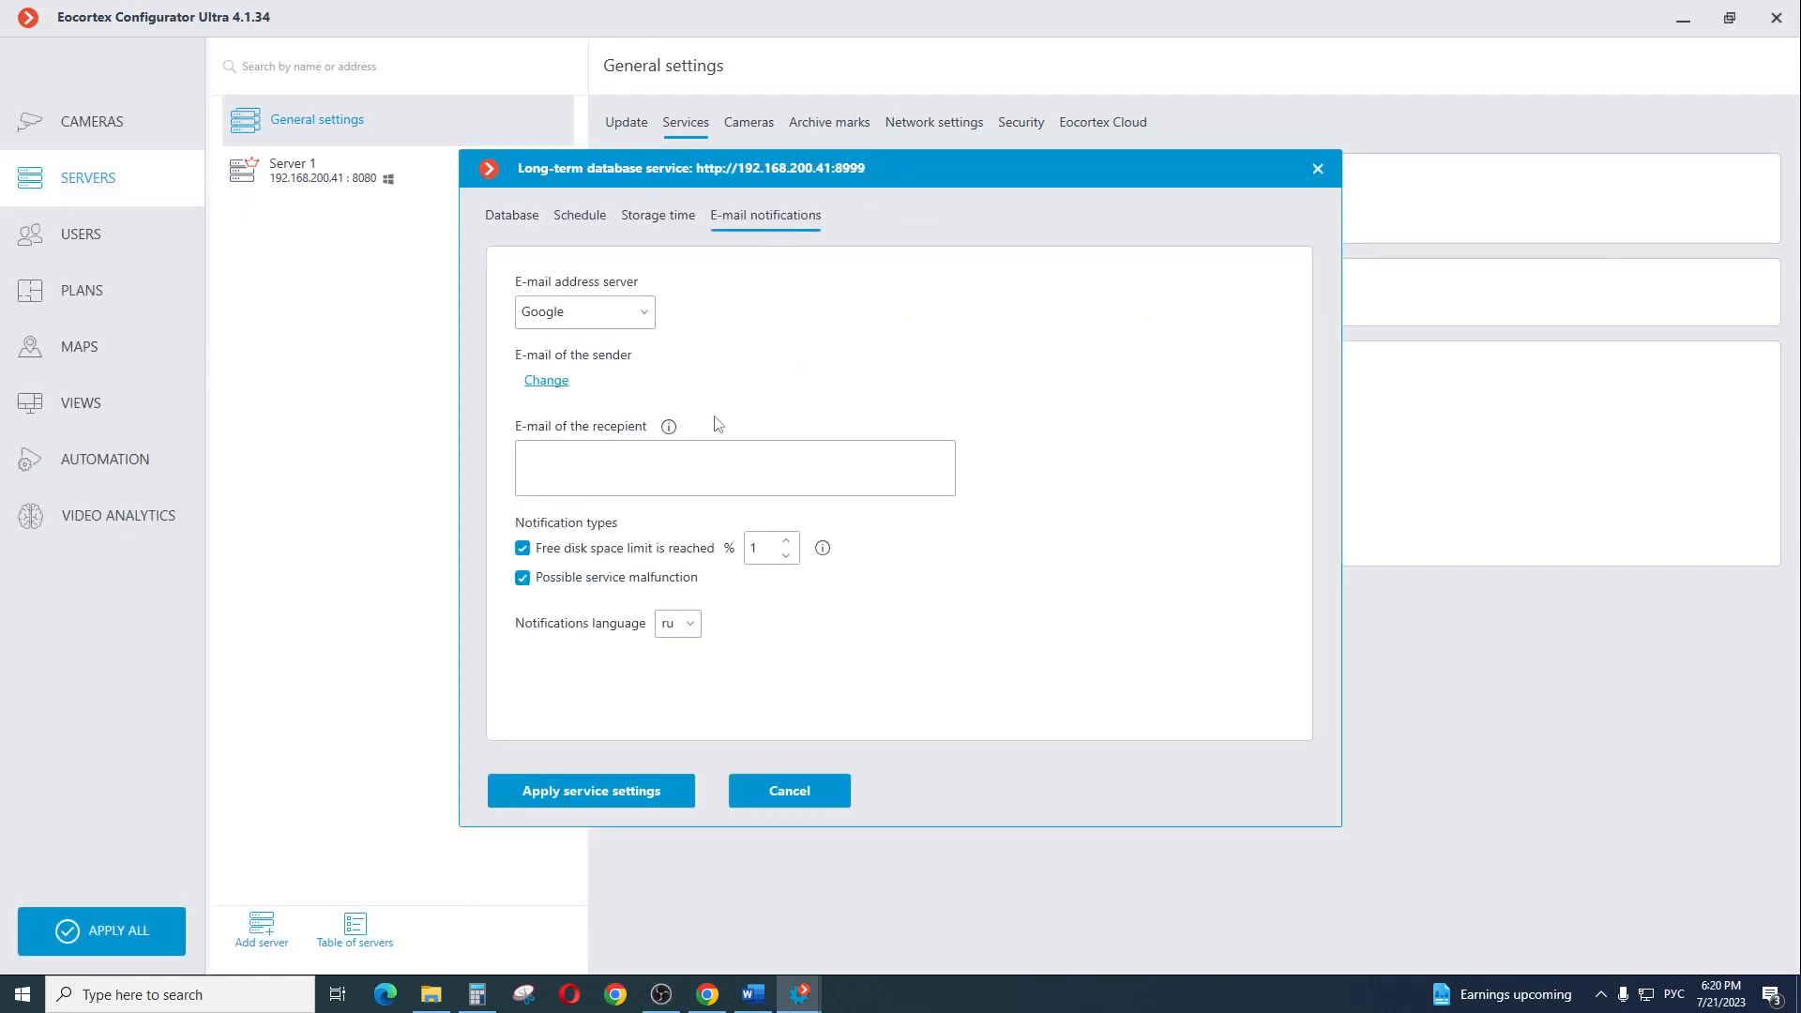
click(570, 465)
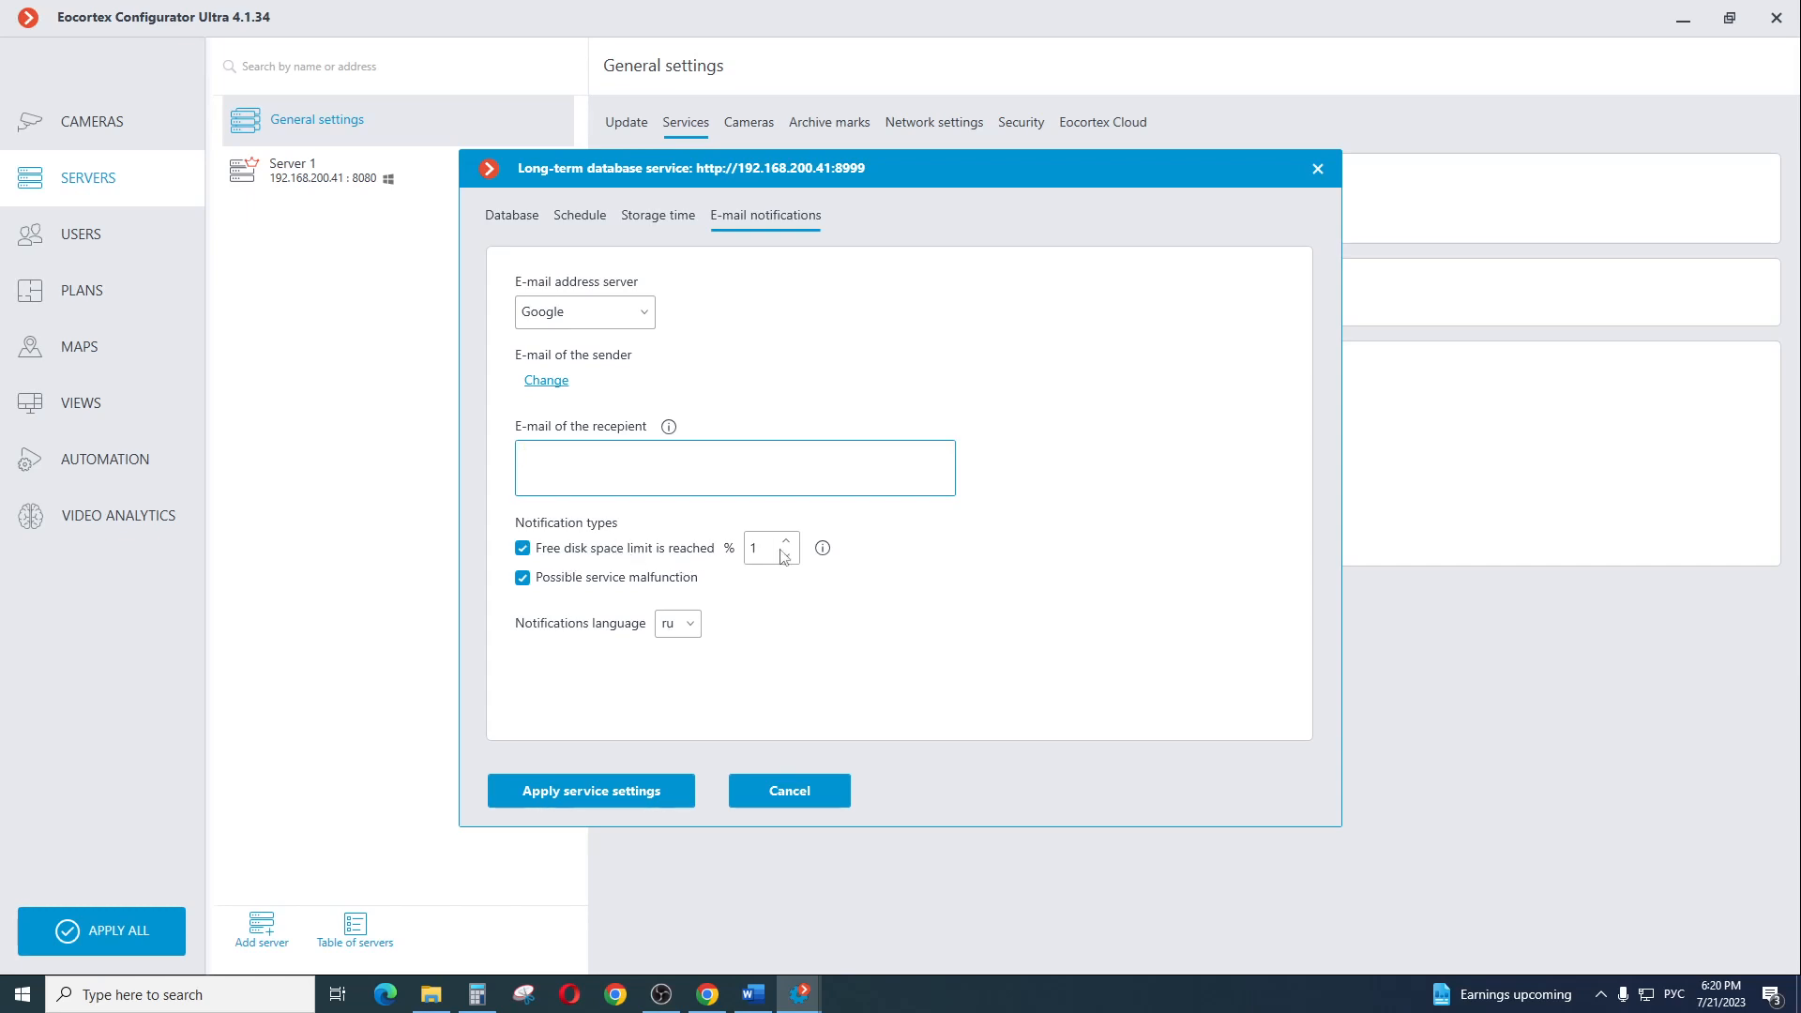
click(693, 631)
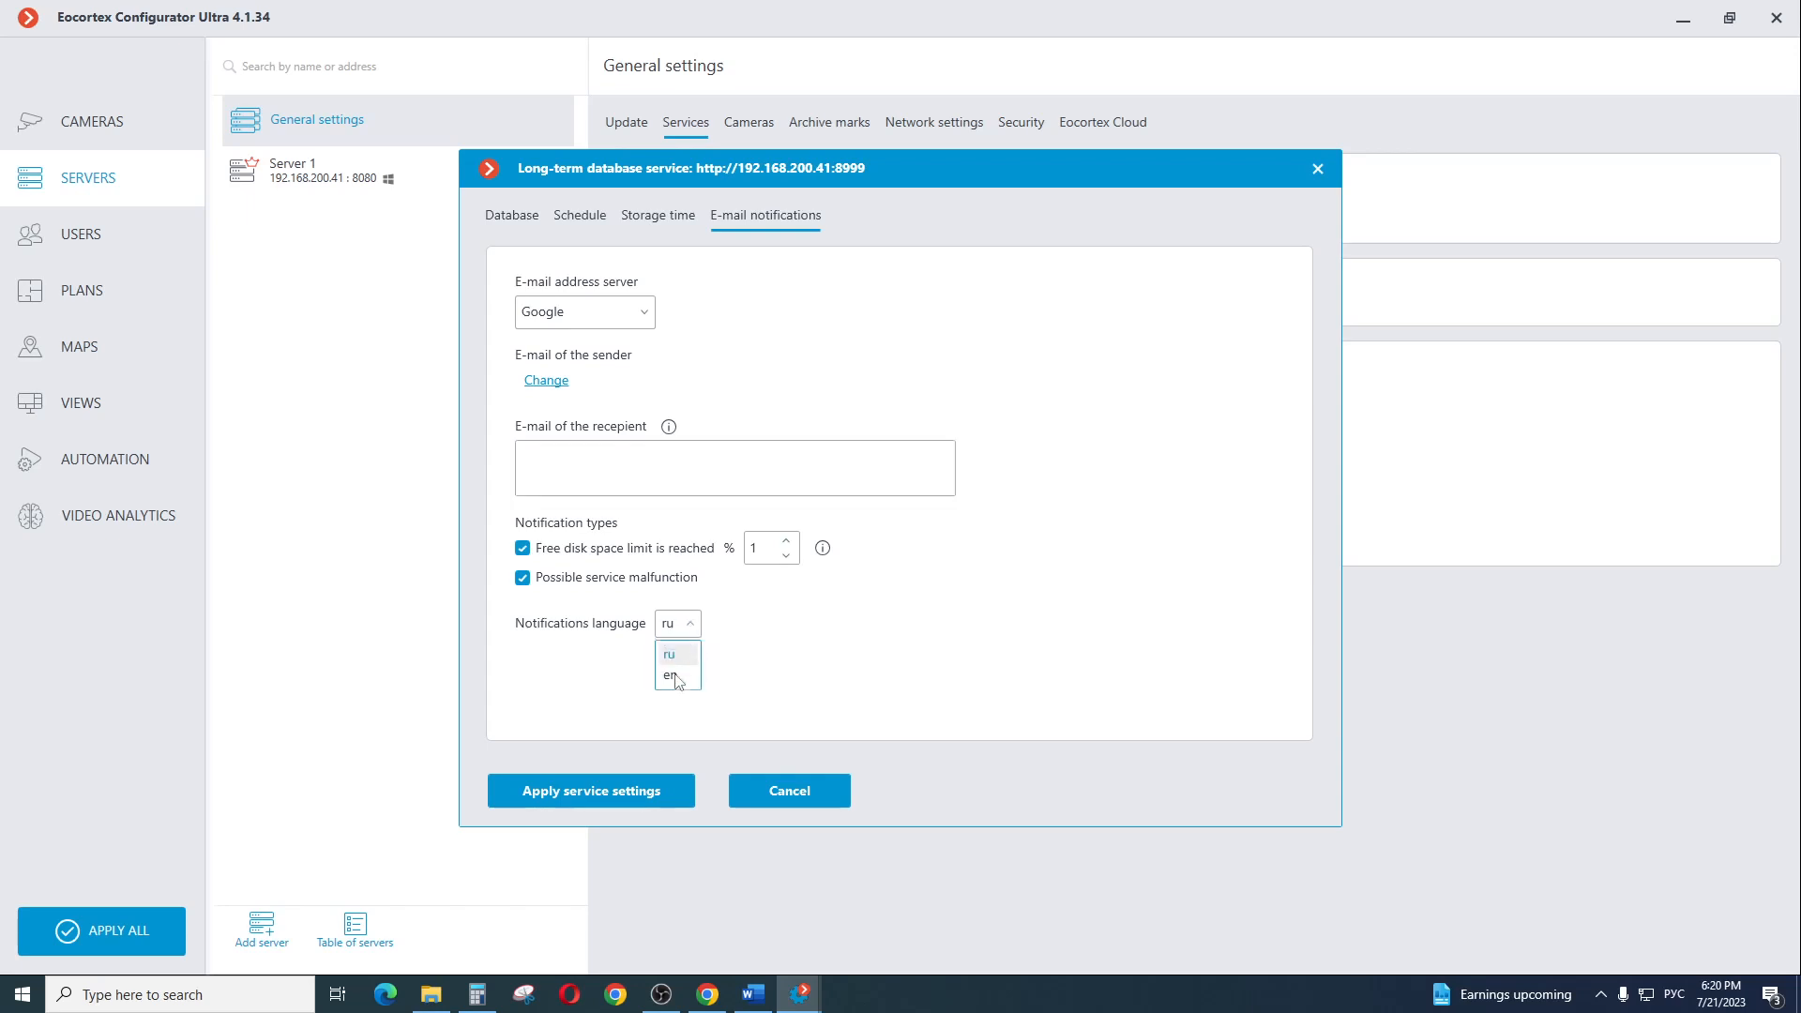
click(670, 452)
click(611, 320)
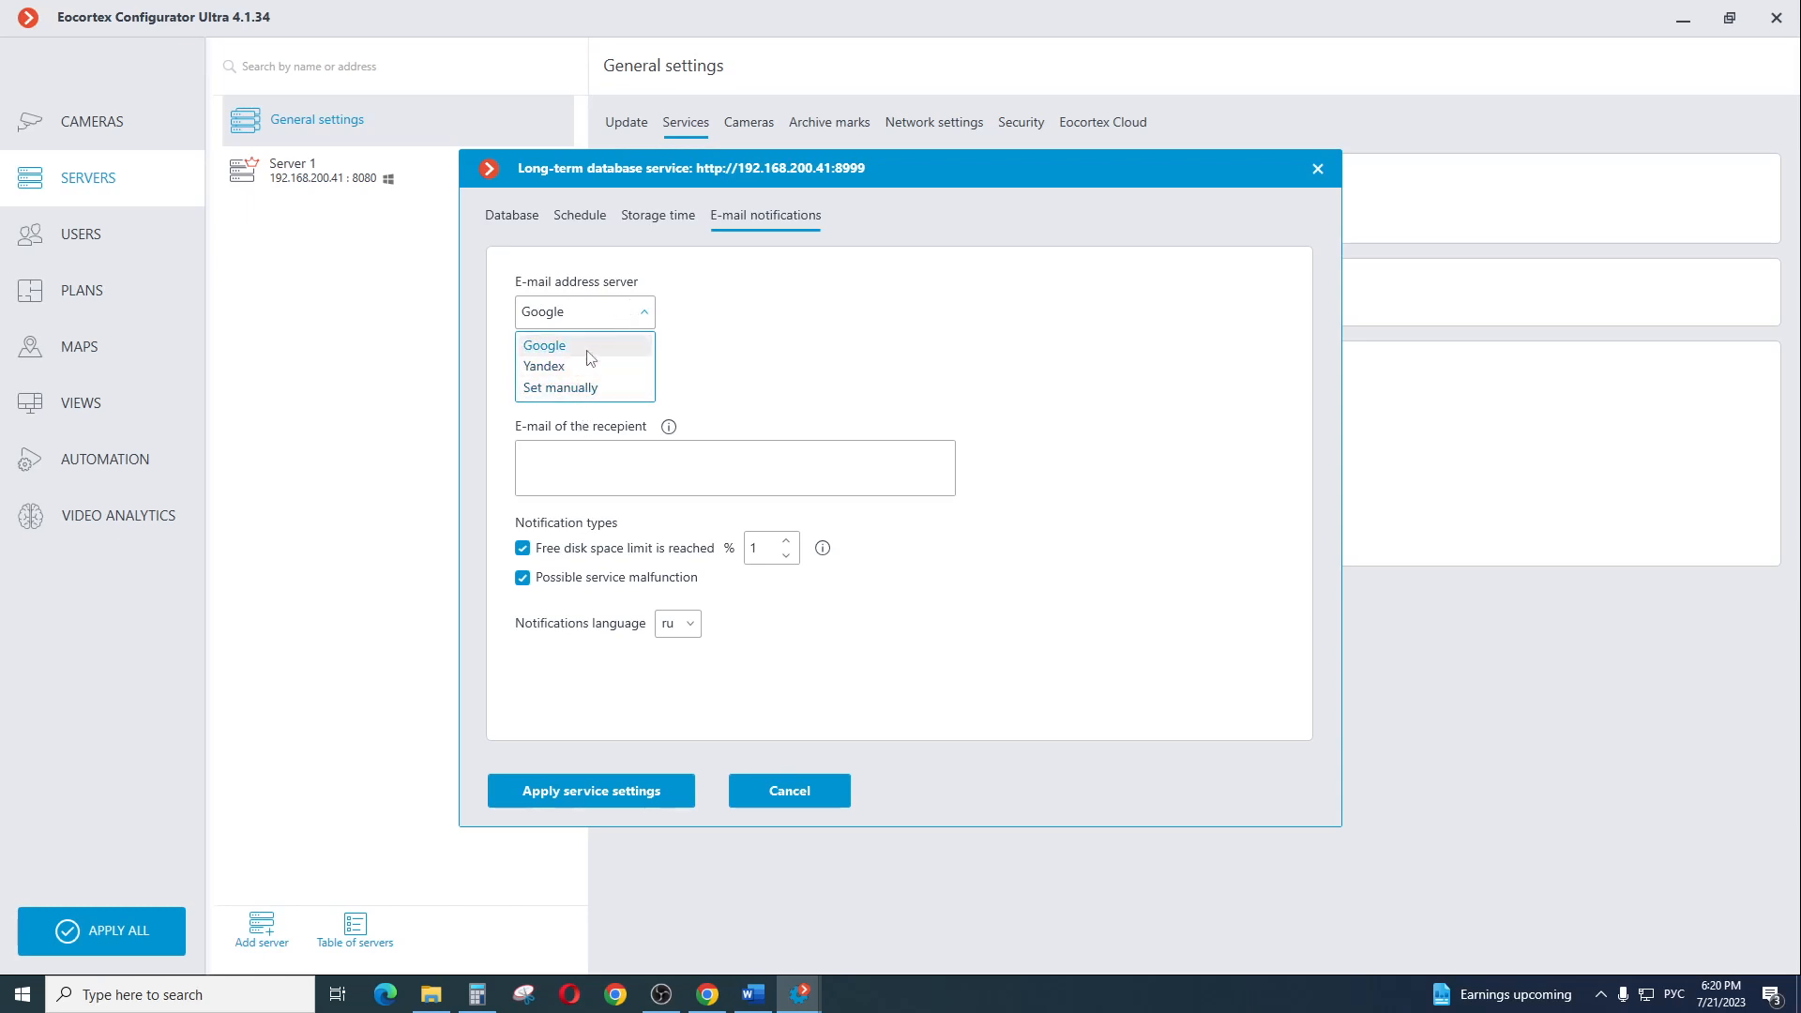
click(965, 311)
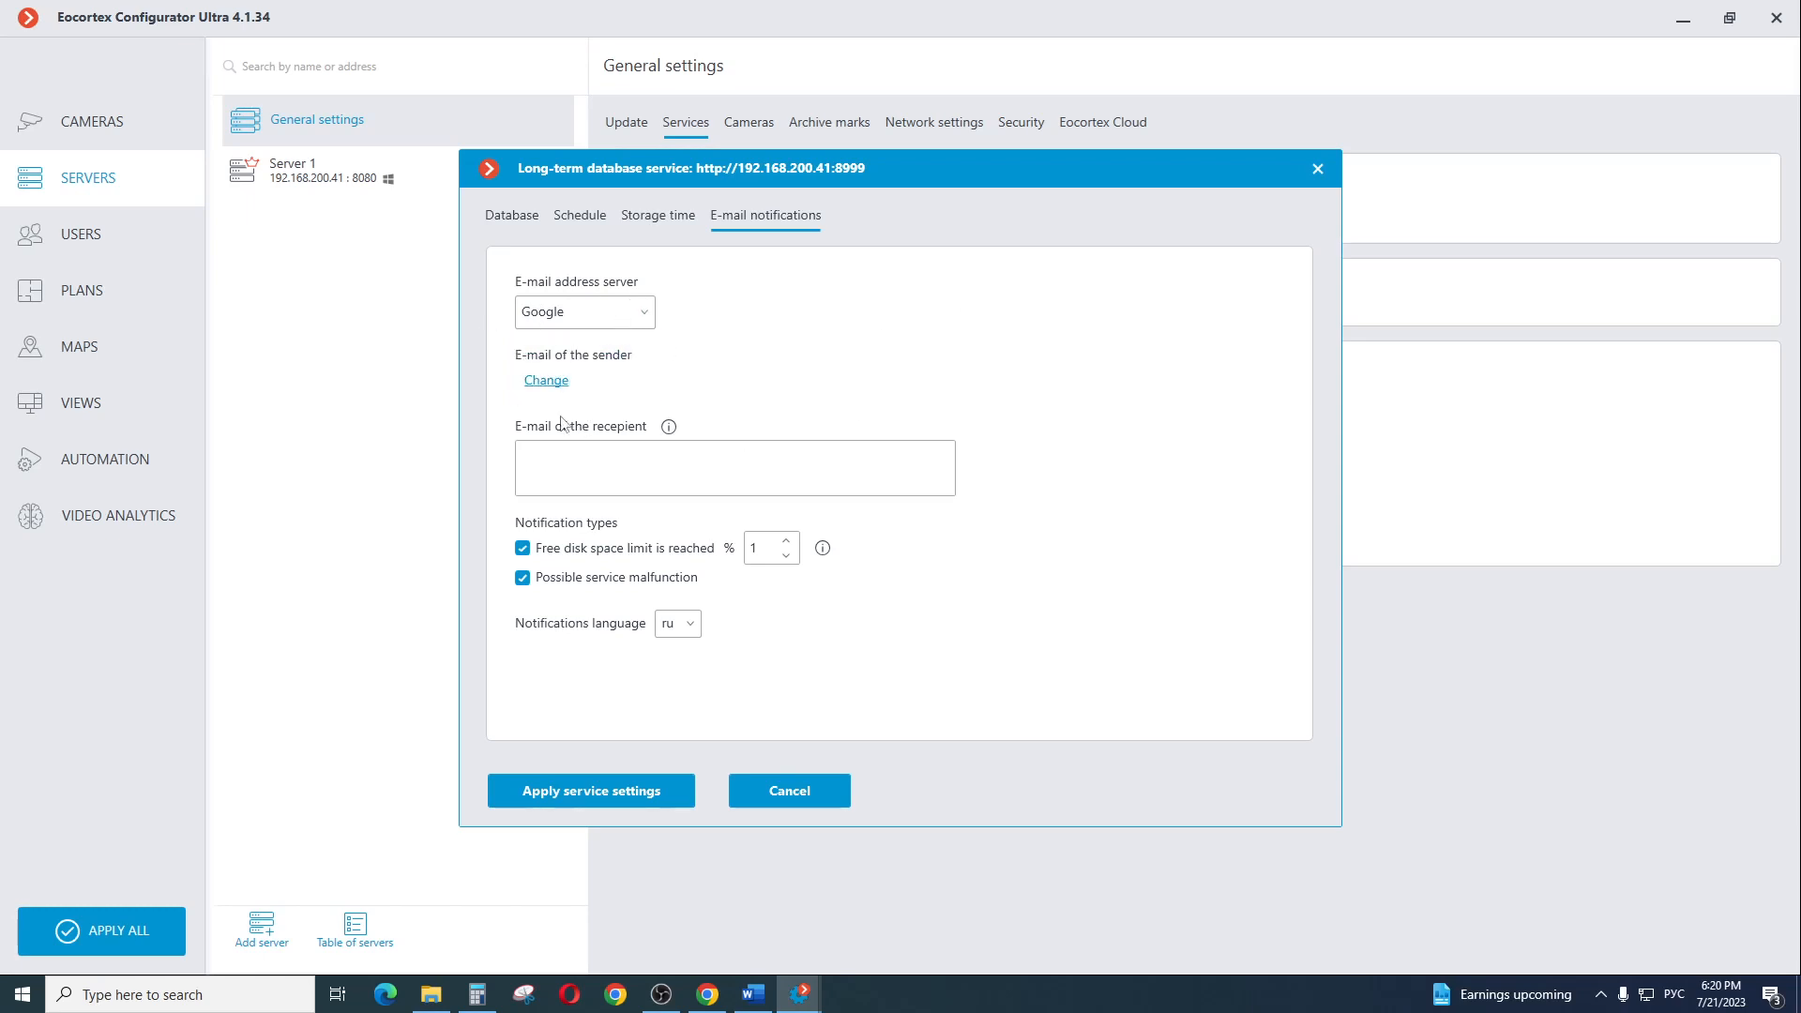
Apply the service settings from the e-mail notifications page and agree to start recording on the existing disk
click(595, 792)
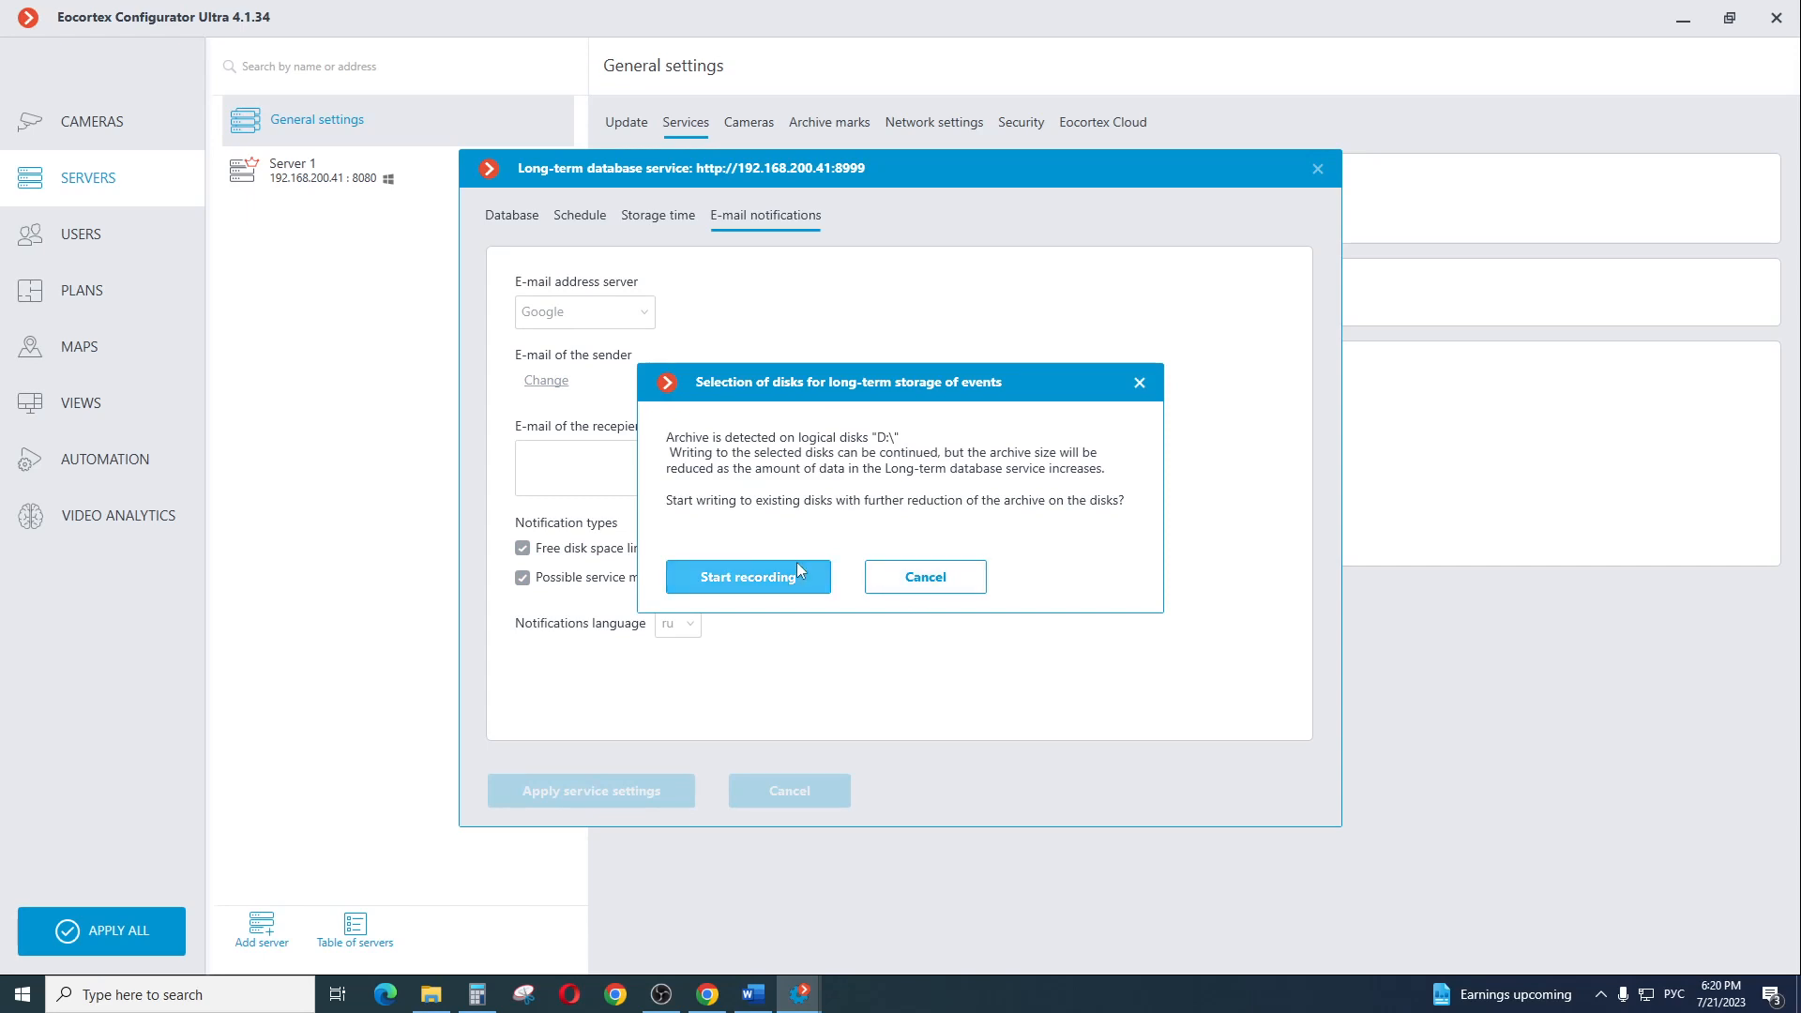
click(817, 575)
click(861, 571)
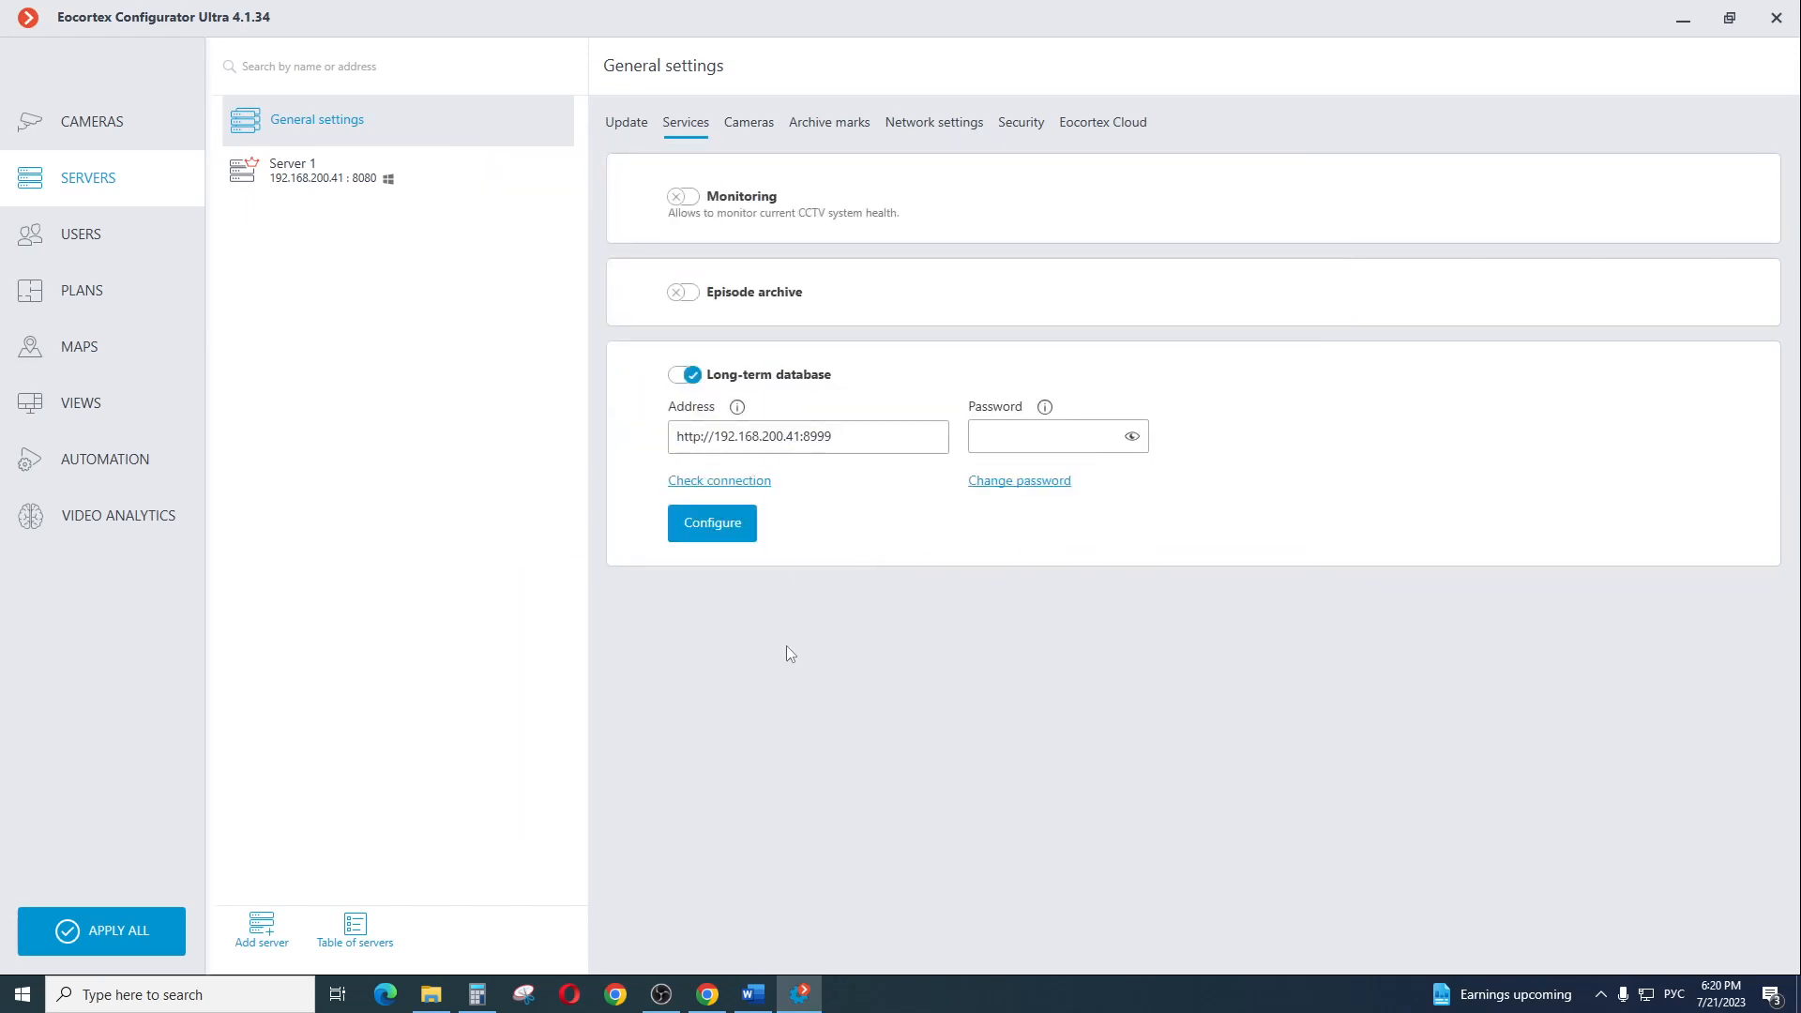
Review the archive recording mode and storage time of the License Plate Recognition Sample 1 camera in the Intelligent modules folder
click(118, 122)
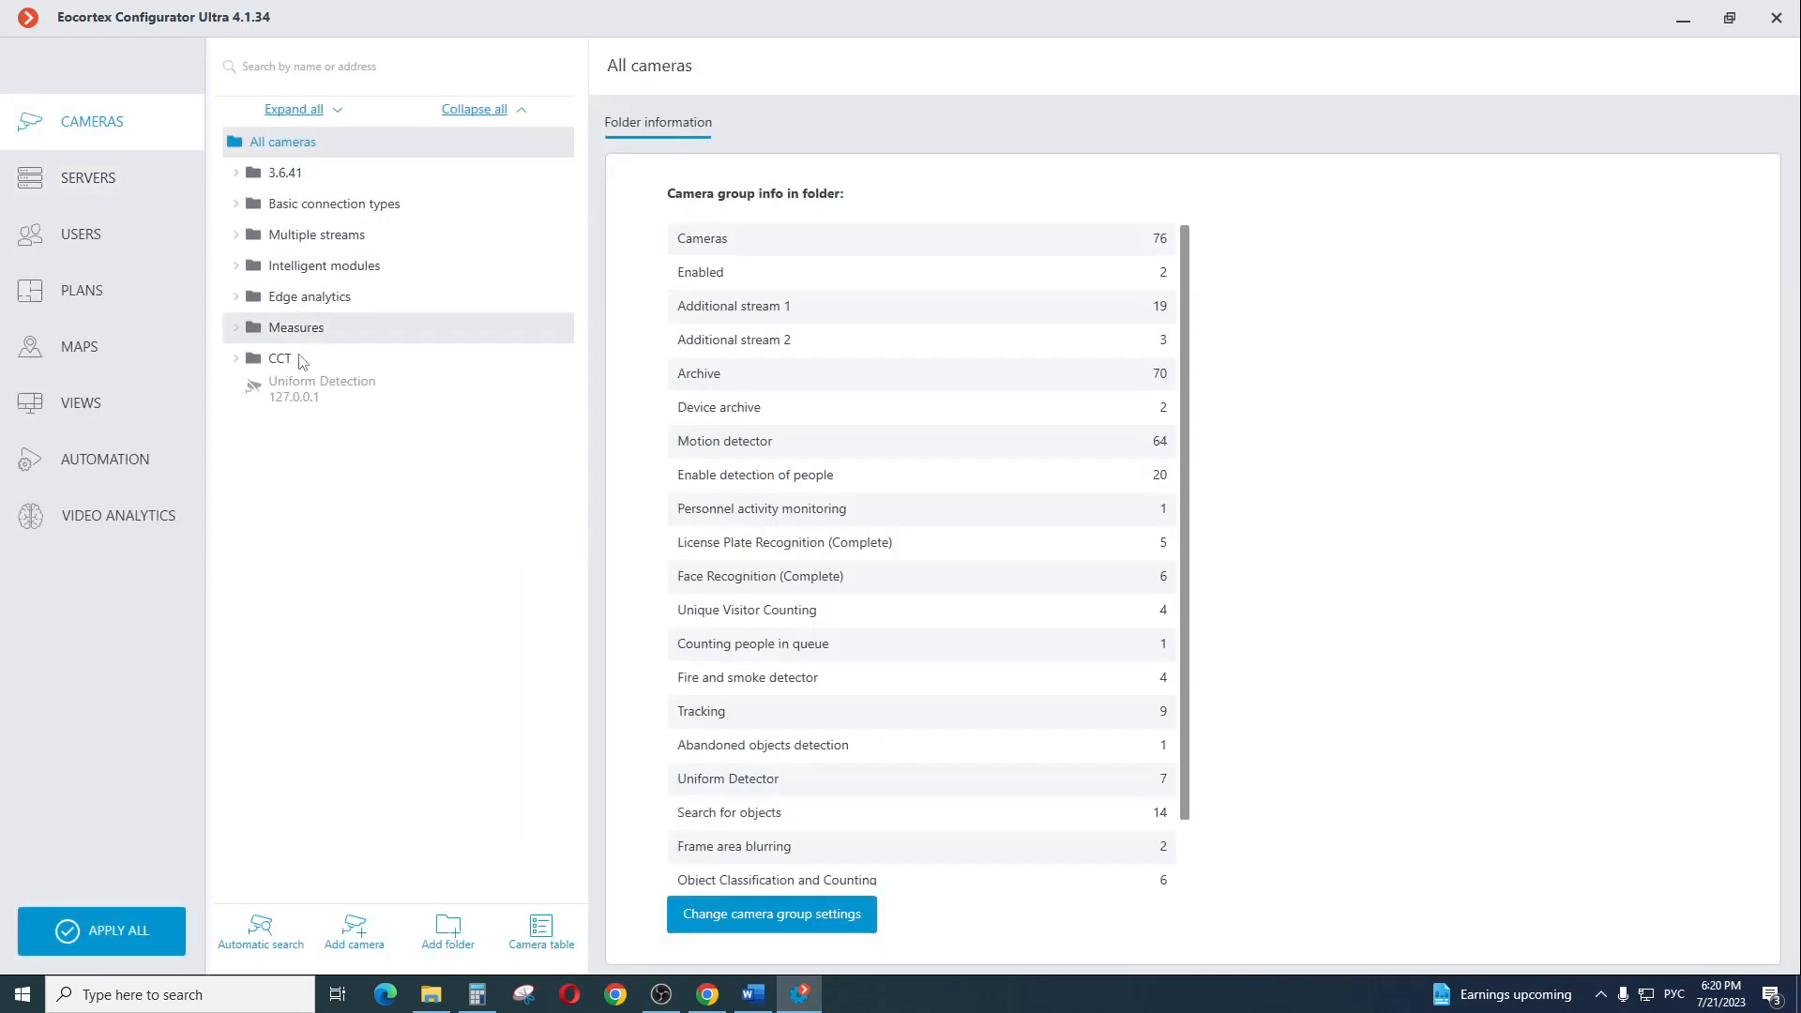
click(242, 270)
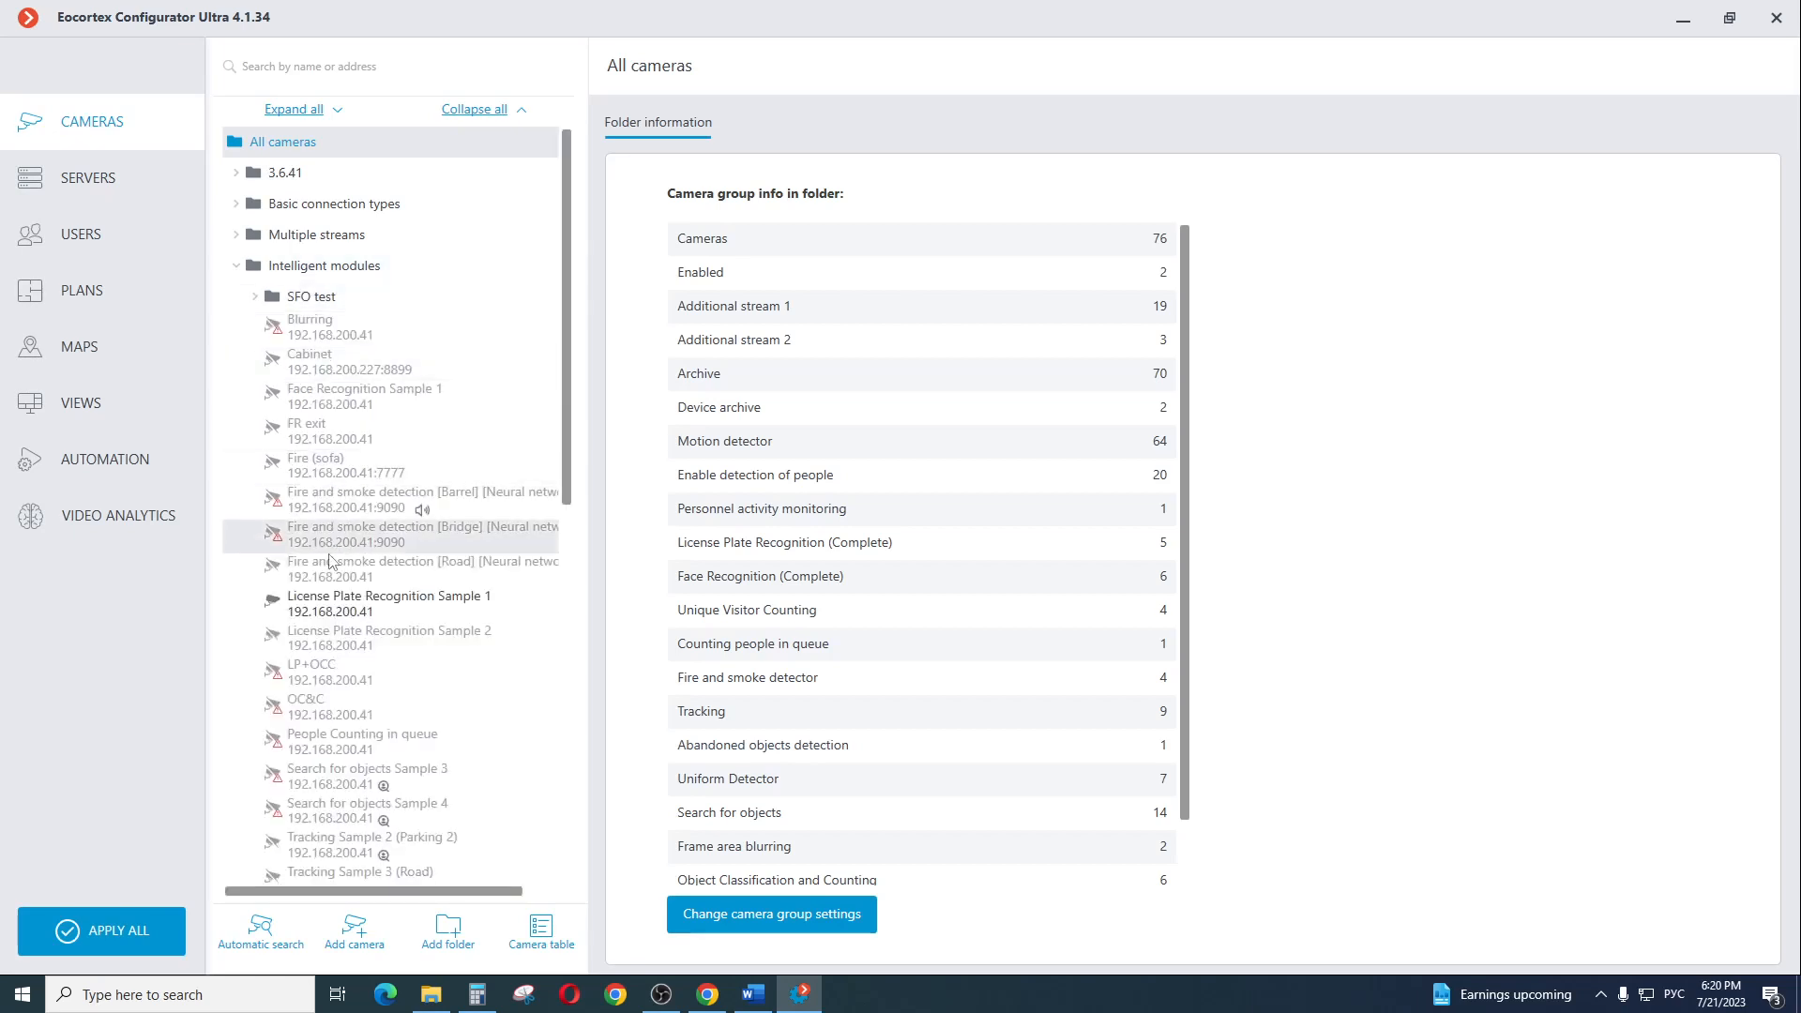
click(366, 605)
click(759, 123)
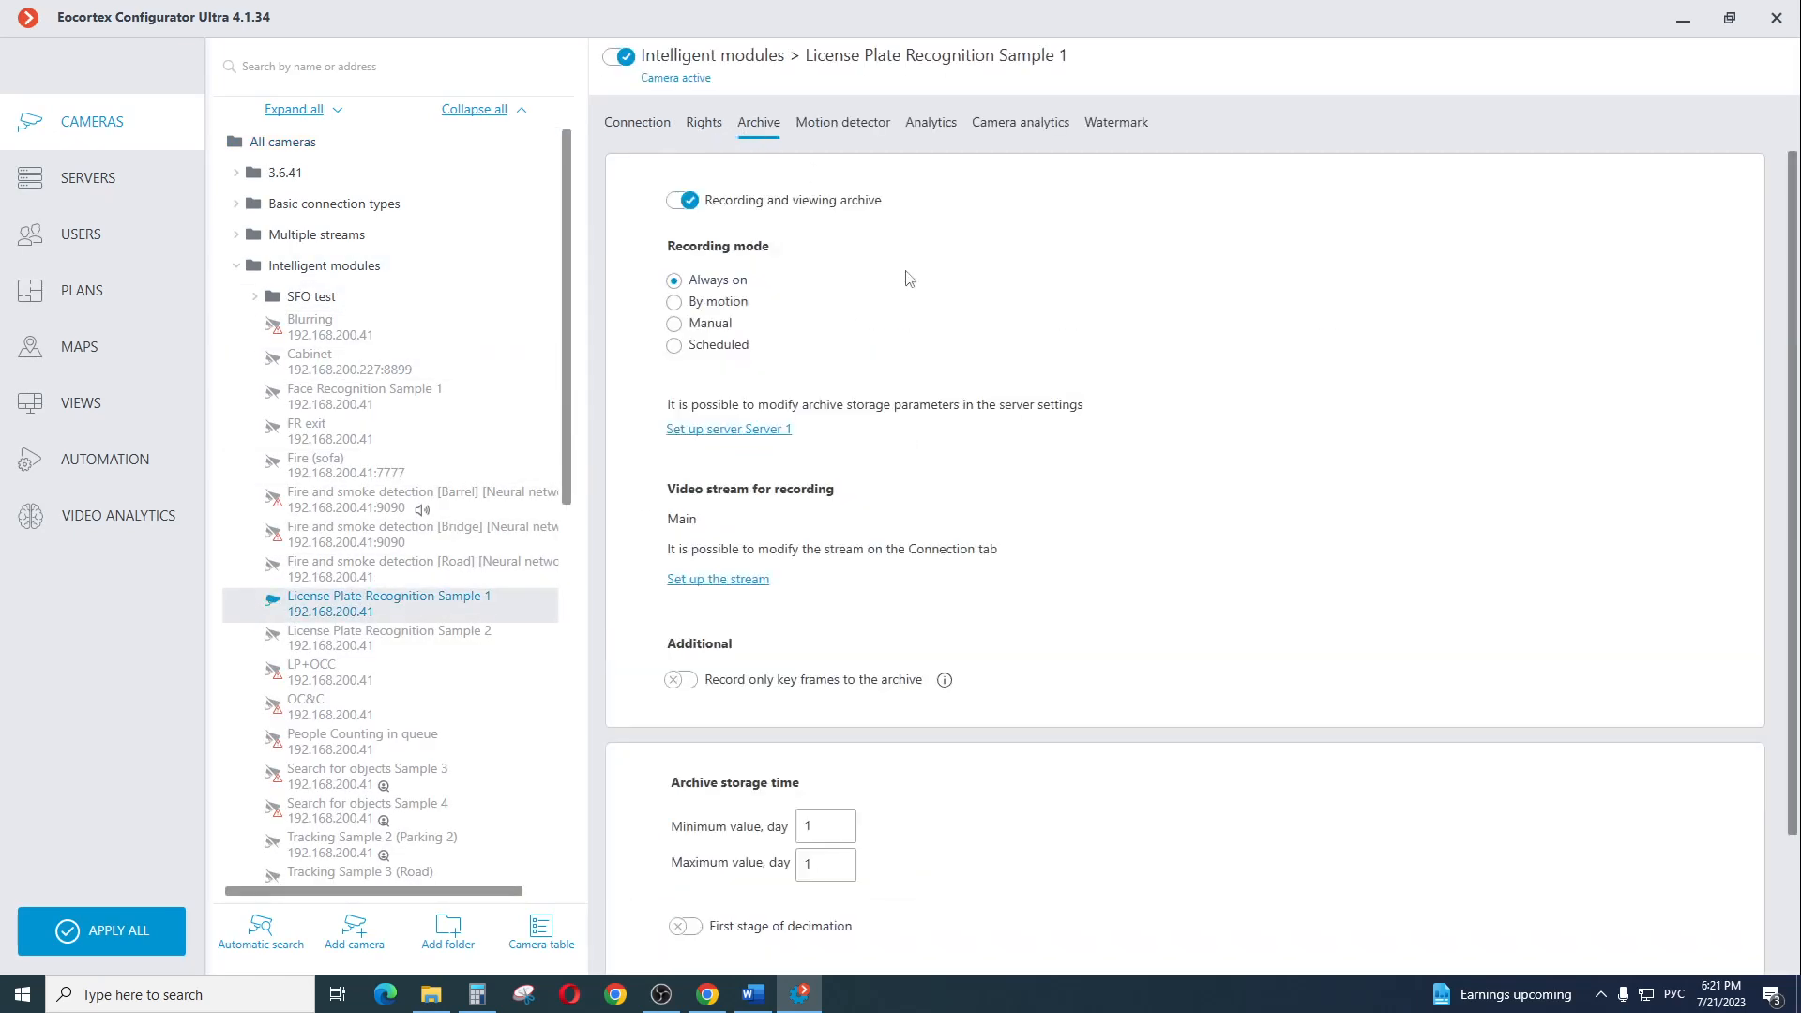
scroll(1025, 659, down, 2)
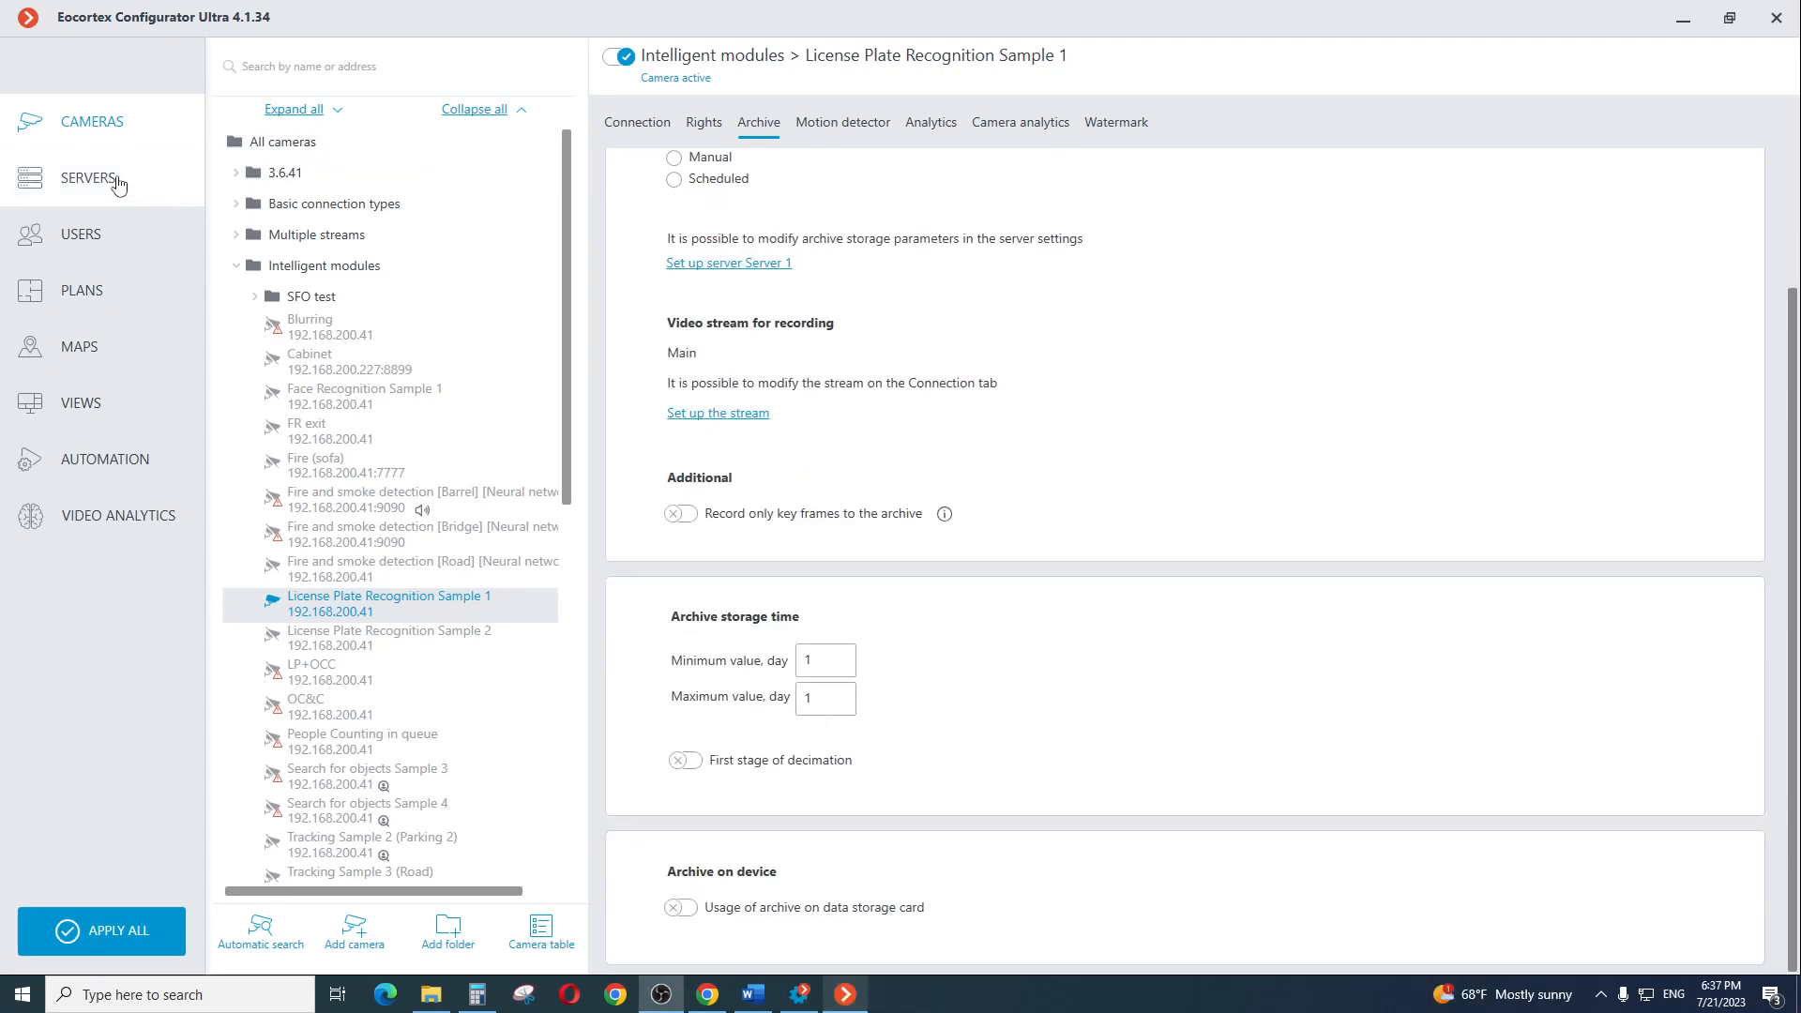
Check the storage time of the license plate recognition events in the long-term database service configuration
click(118, 181)
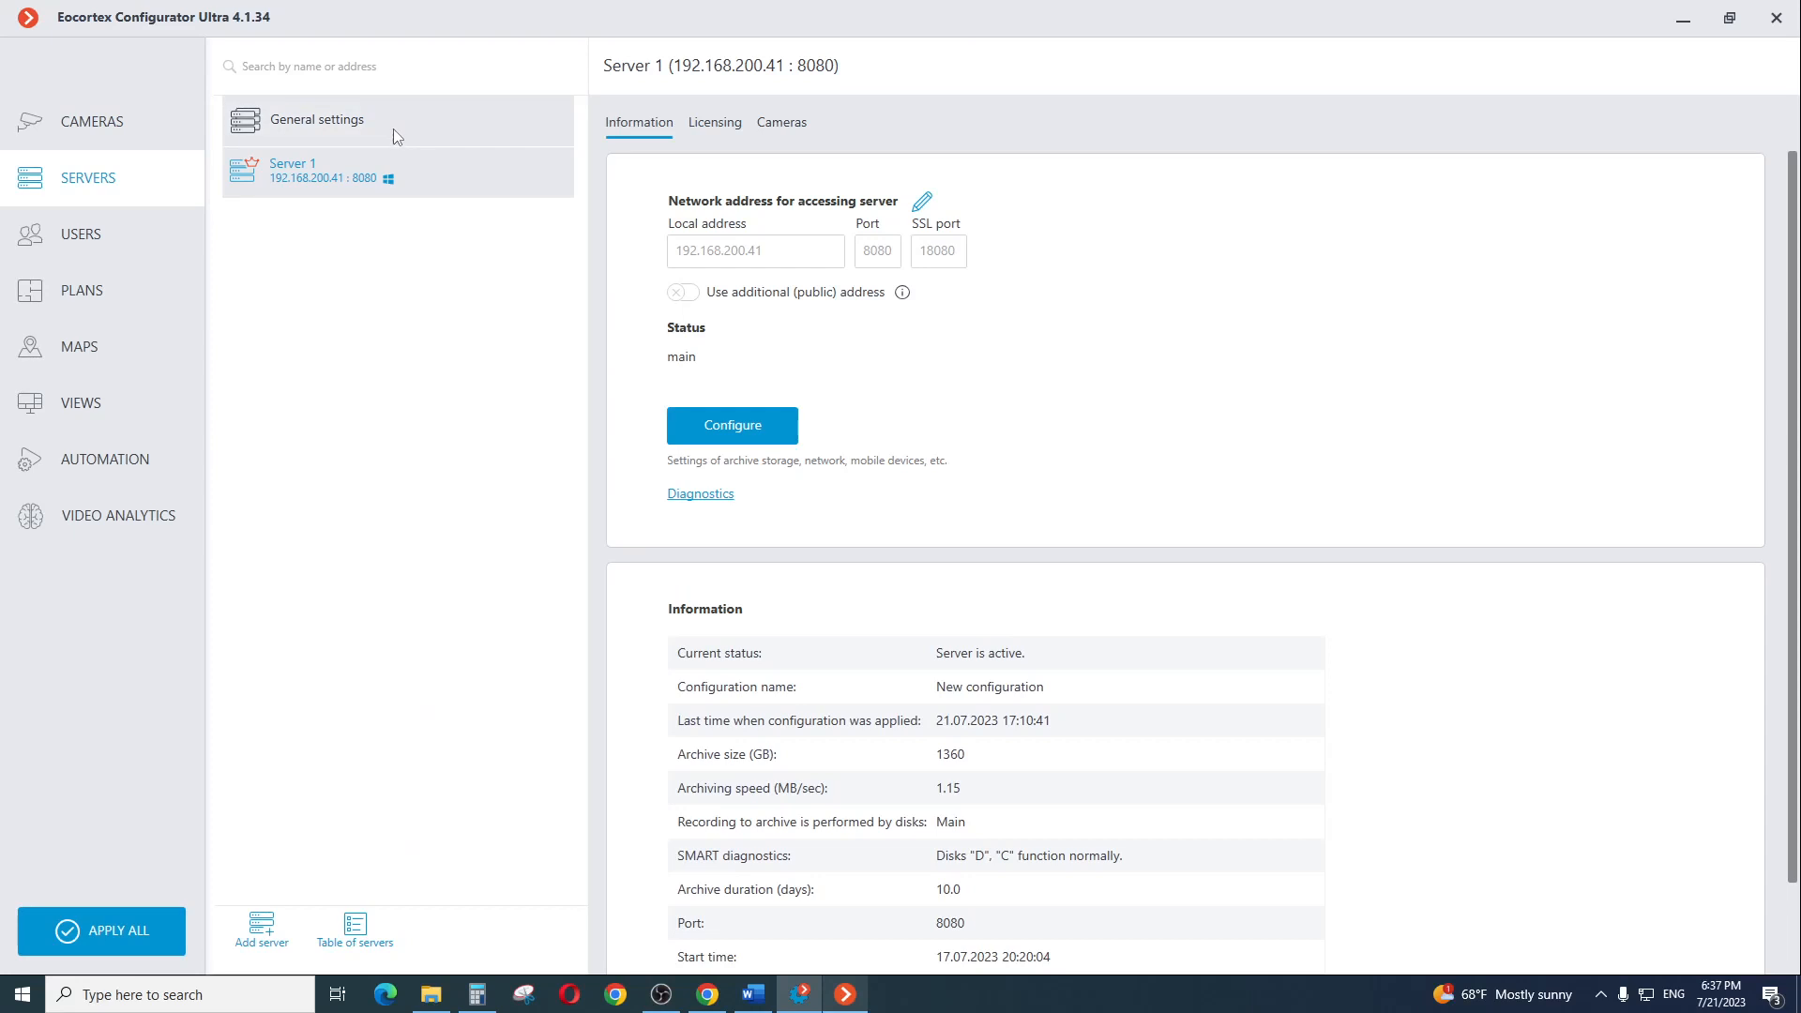
click(392, 127)
click(687, 124)
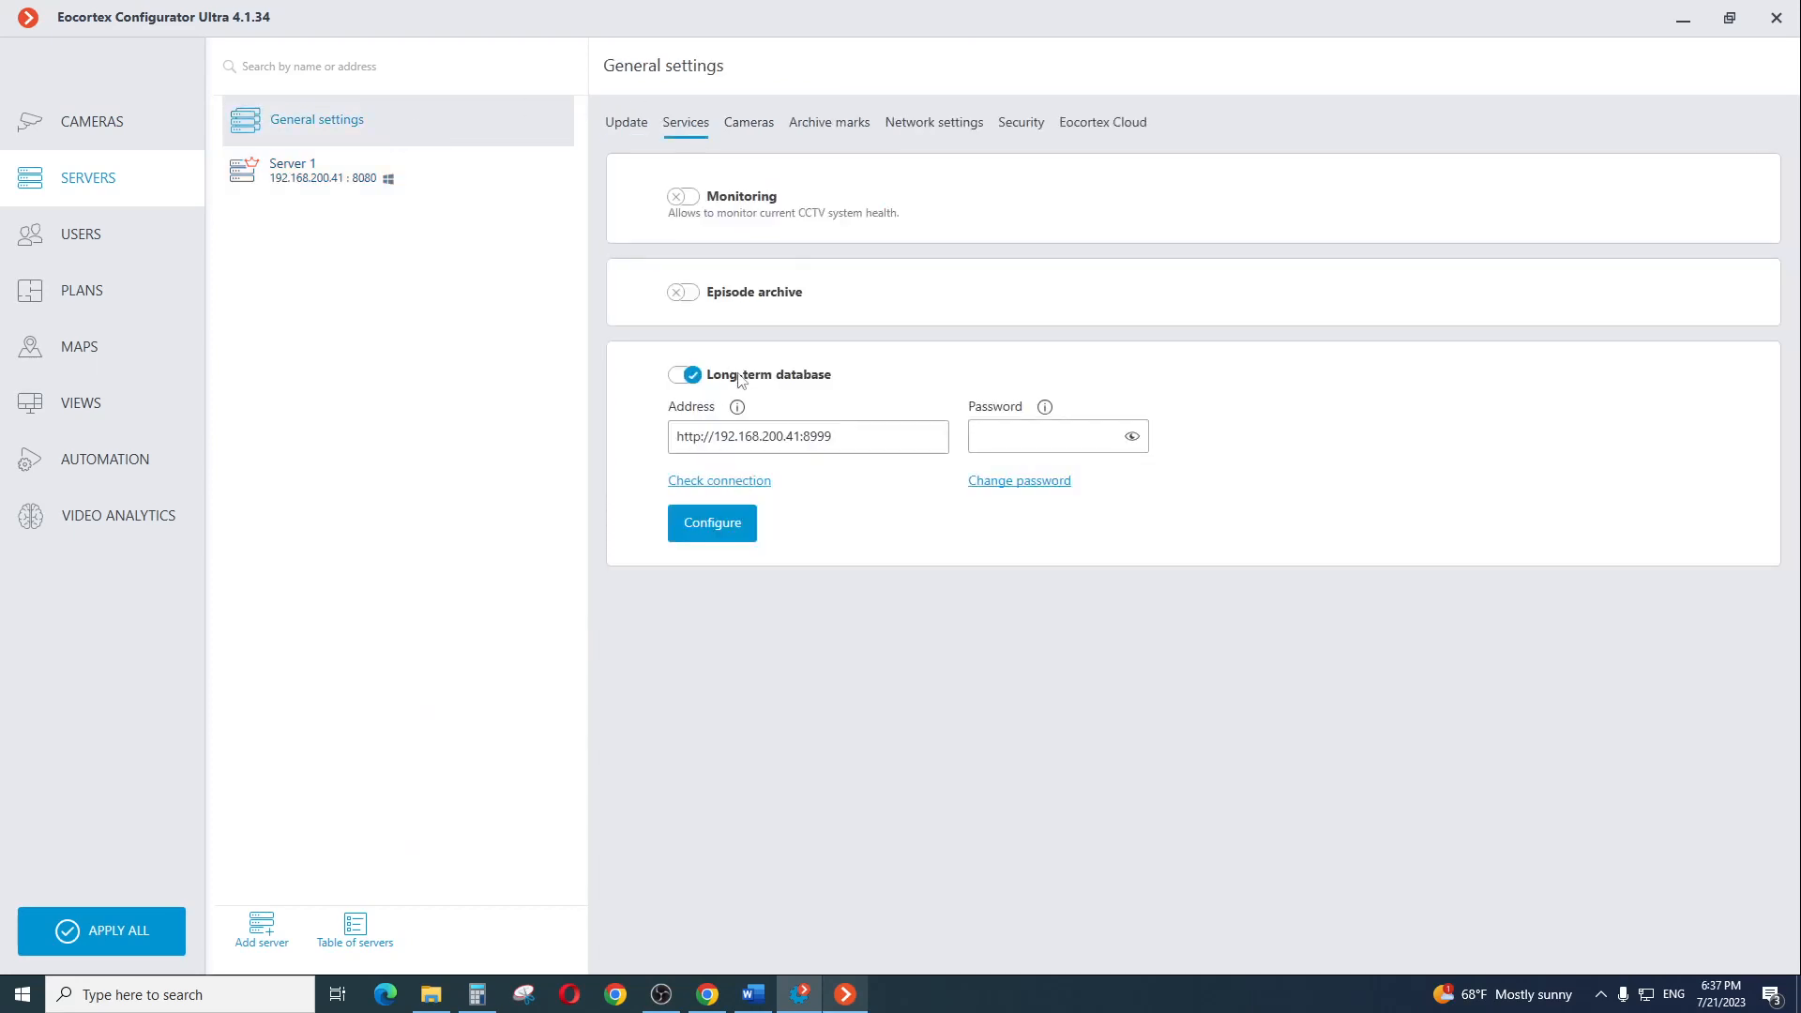
click(720, 535)
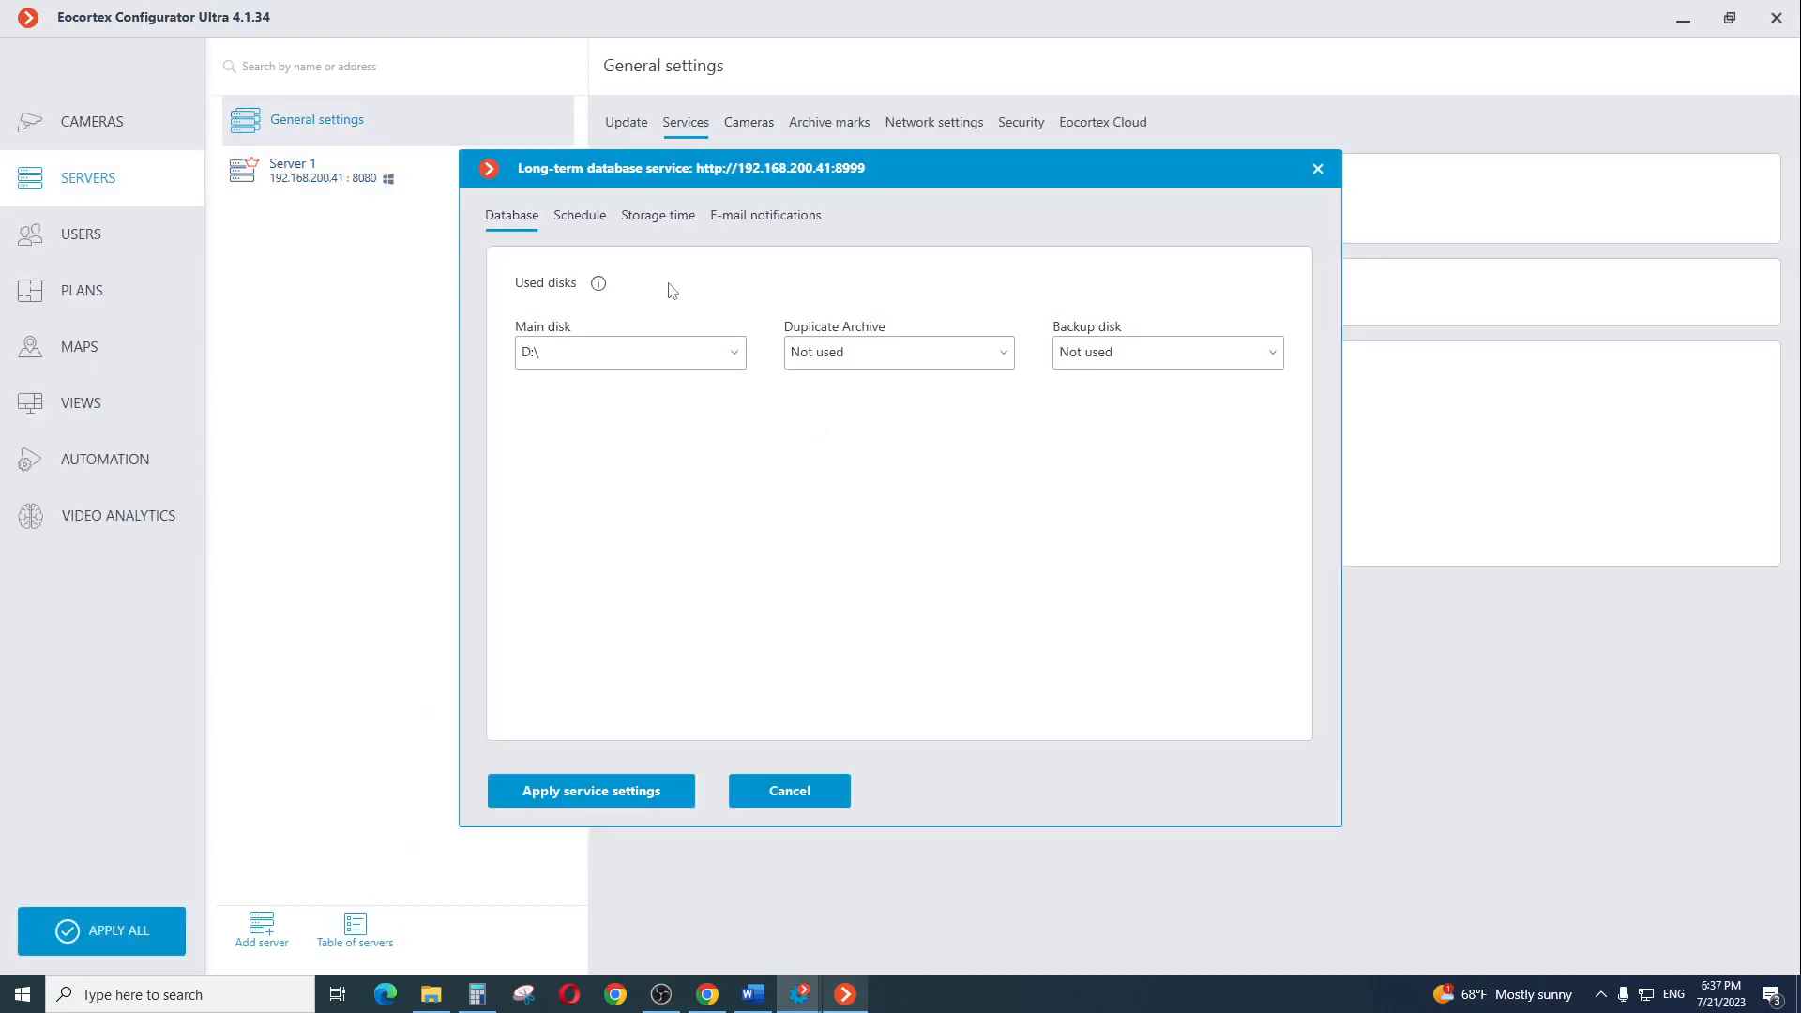
click(654, 218)
click(527, 386)
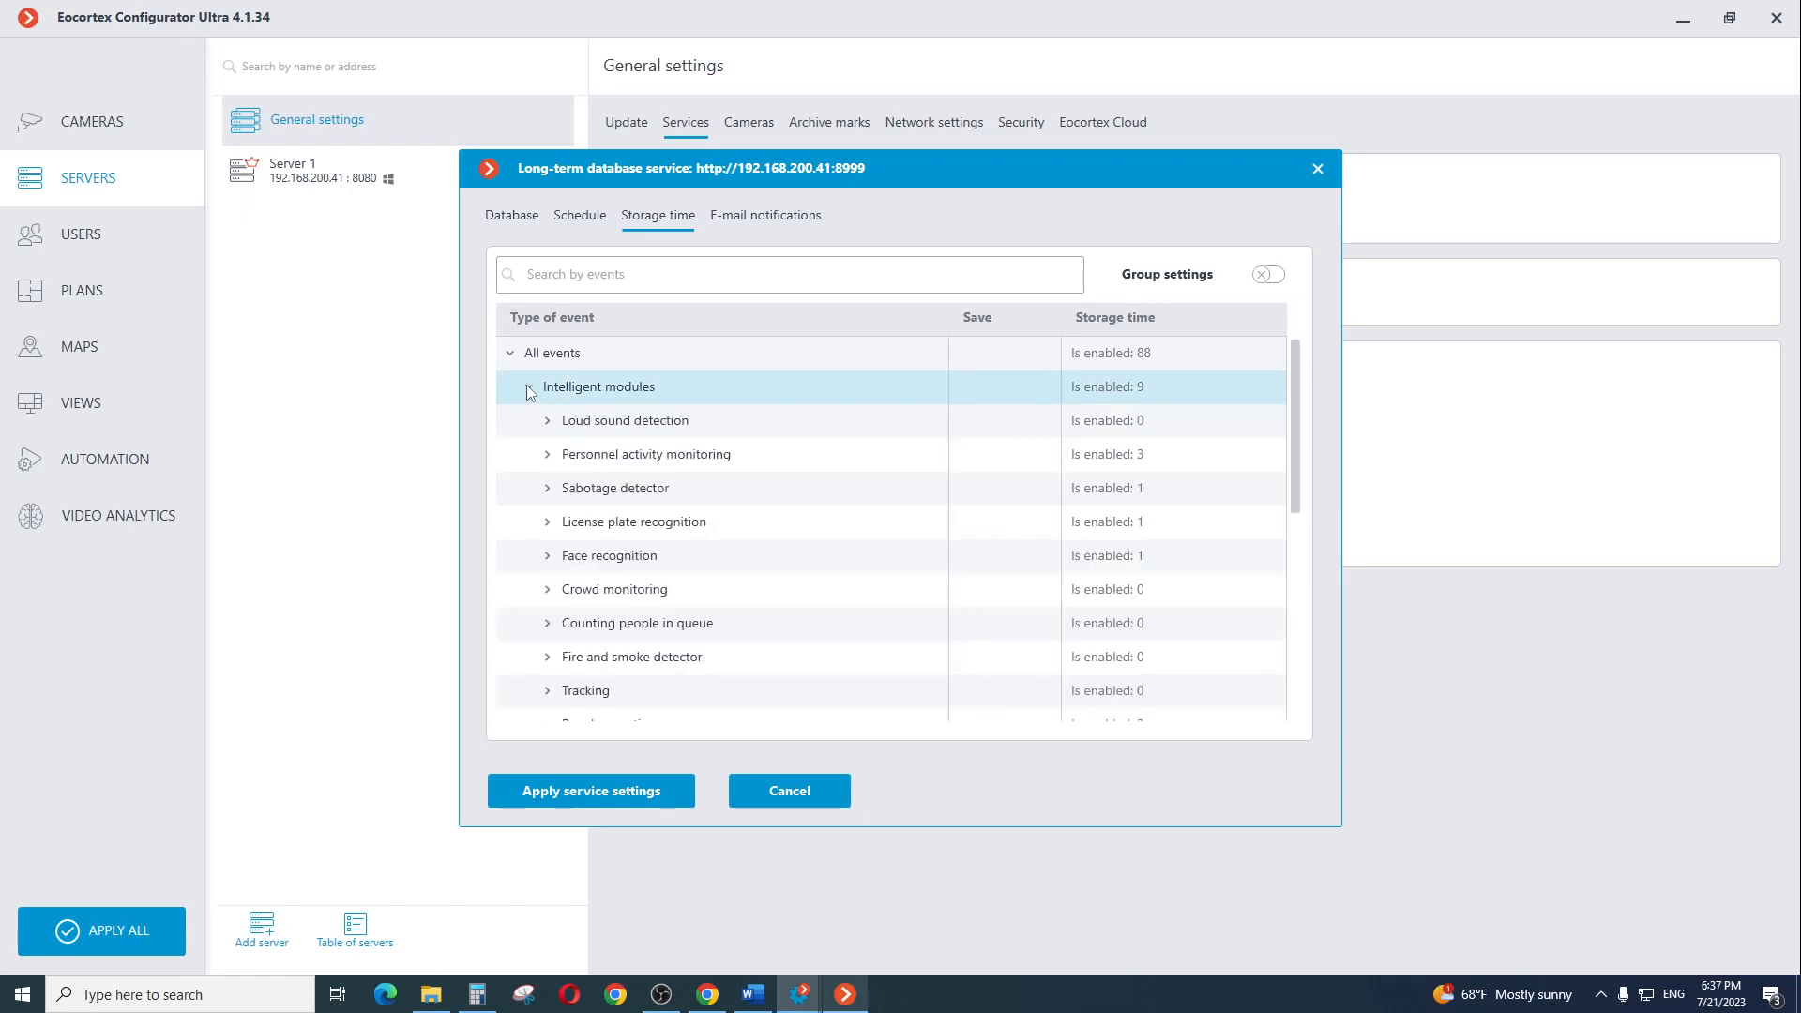
click(547, 523)
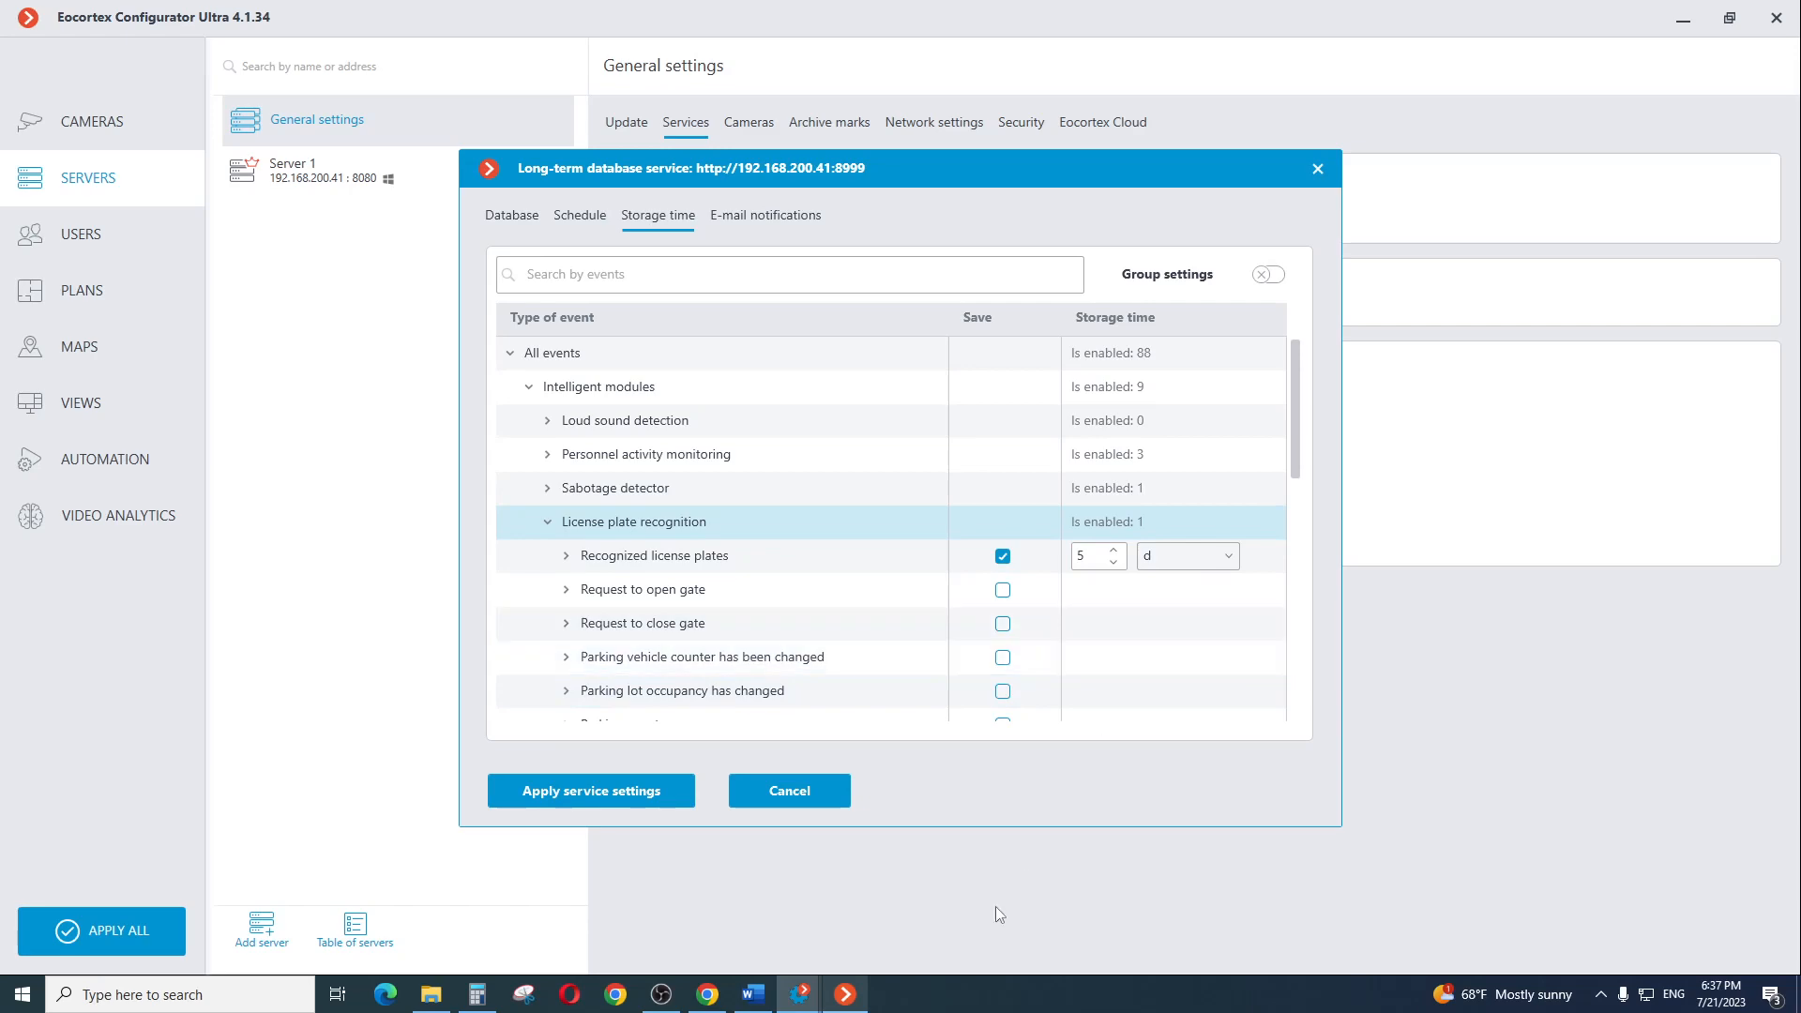
Switch to Eocortex Client and update the License Plate Recognition (Complete) report for a period starting and ending on 17.07.2023
click(847, 996)
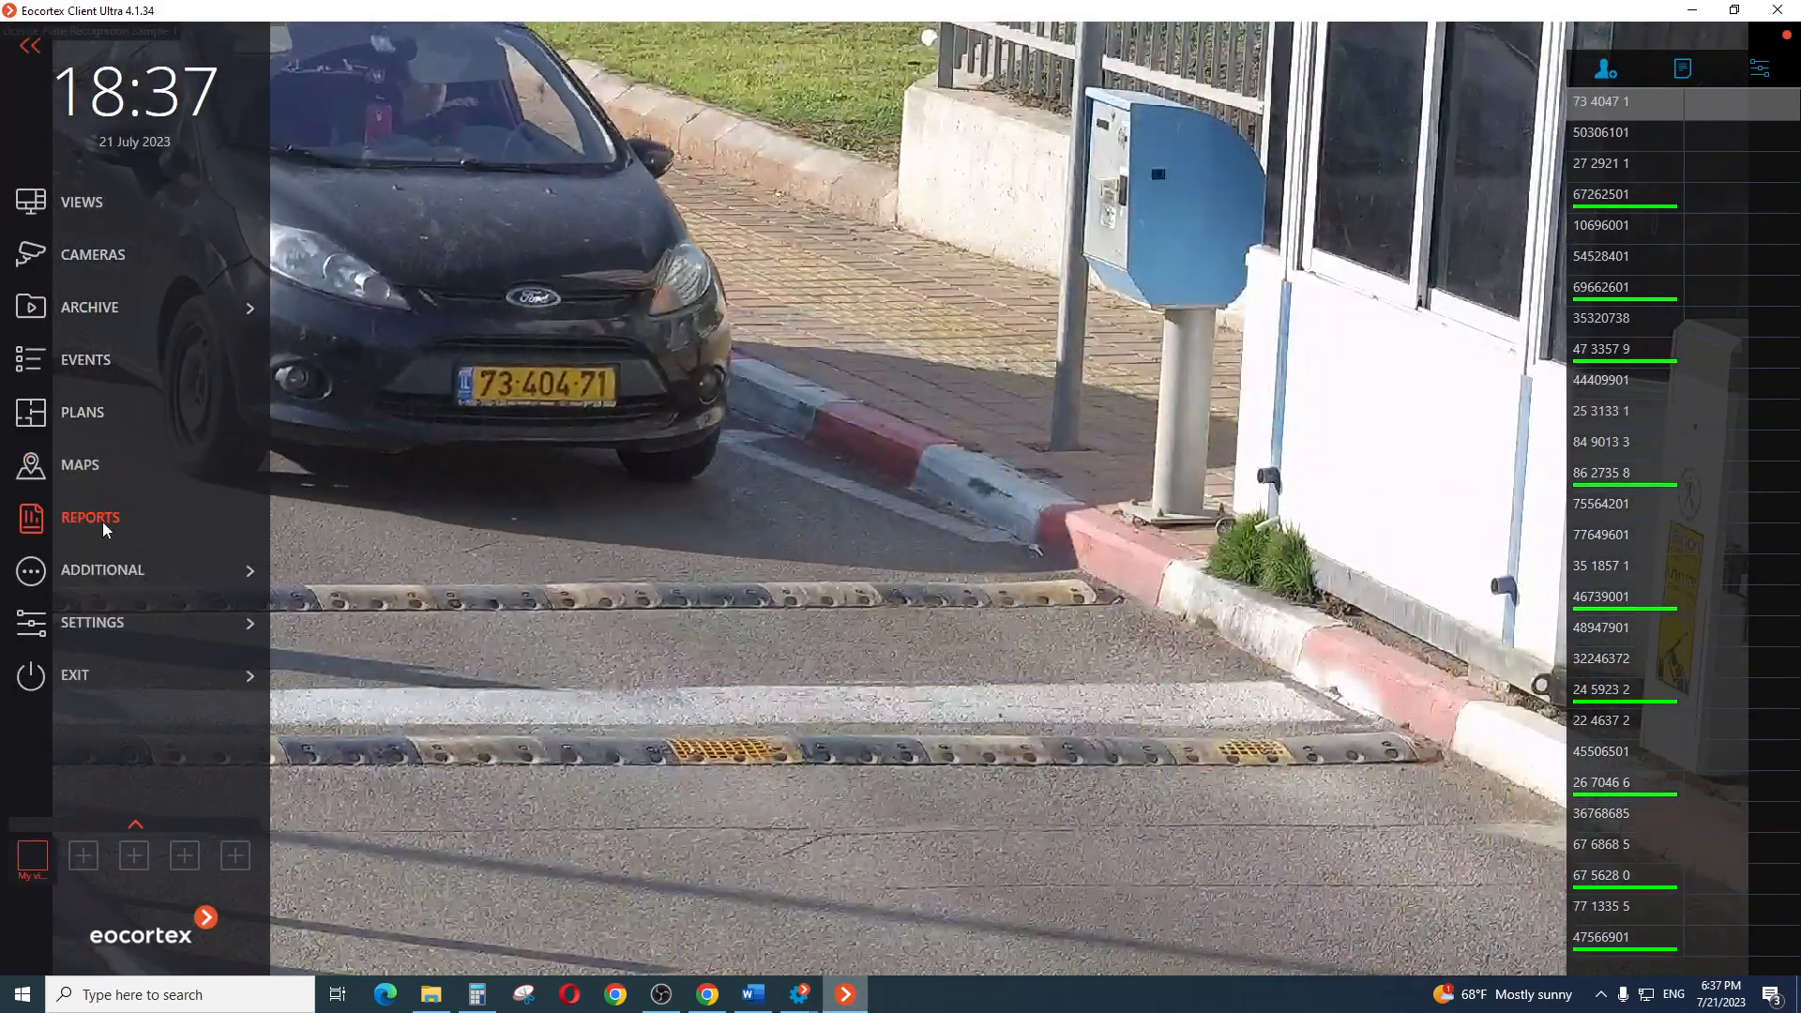
click(31, 516)
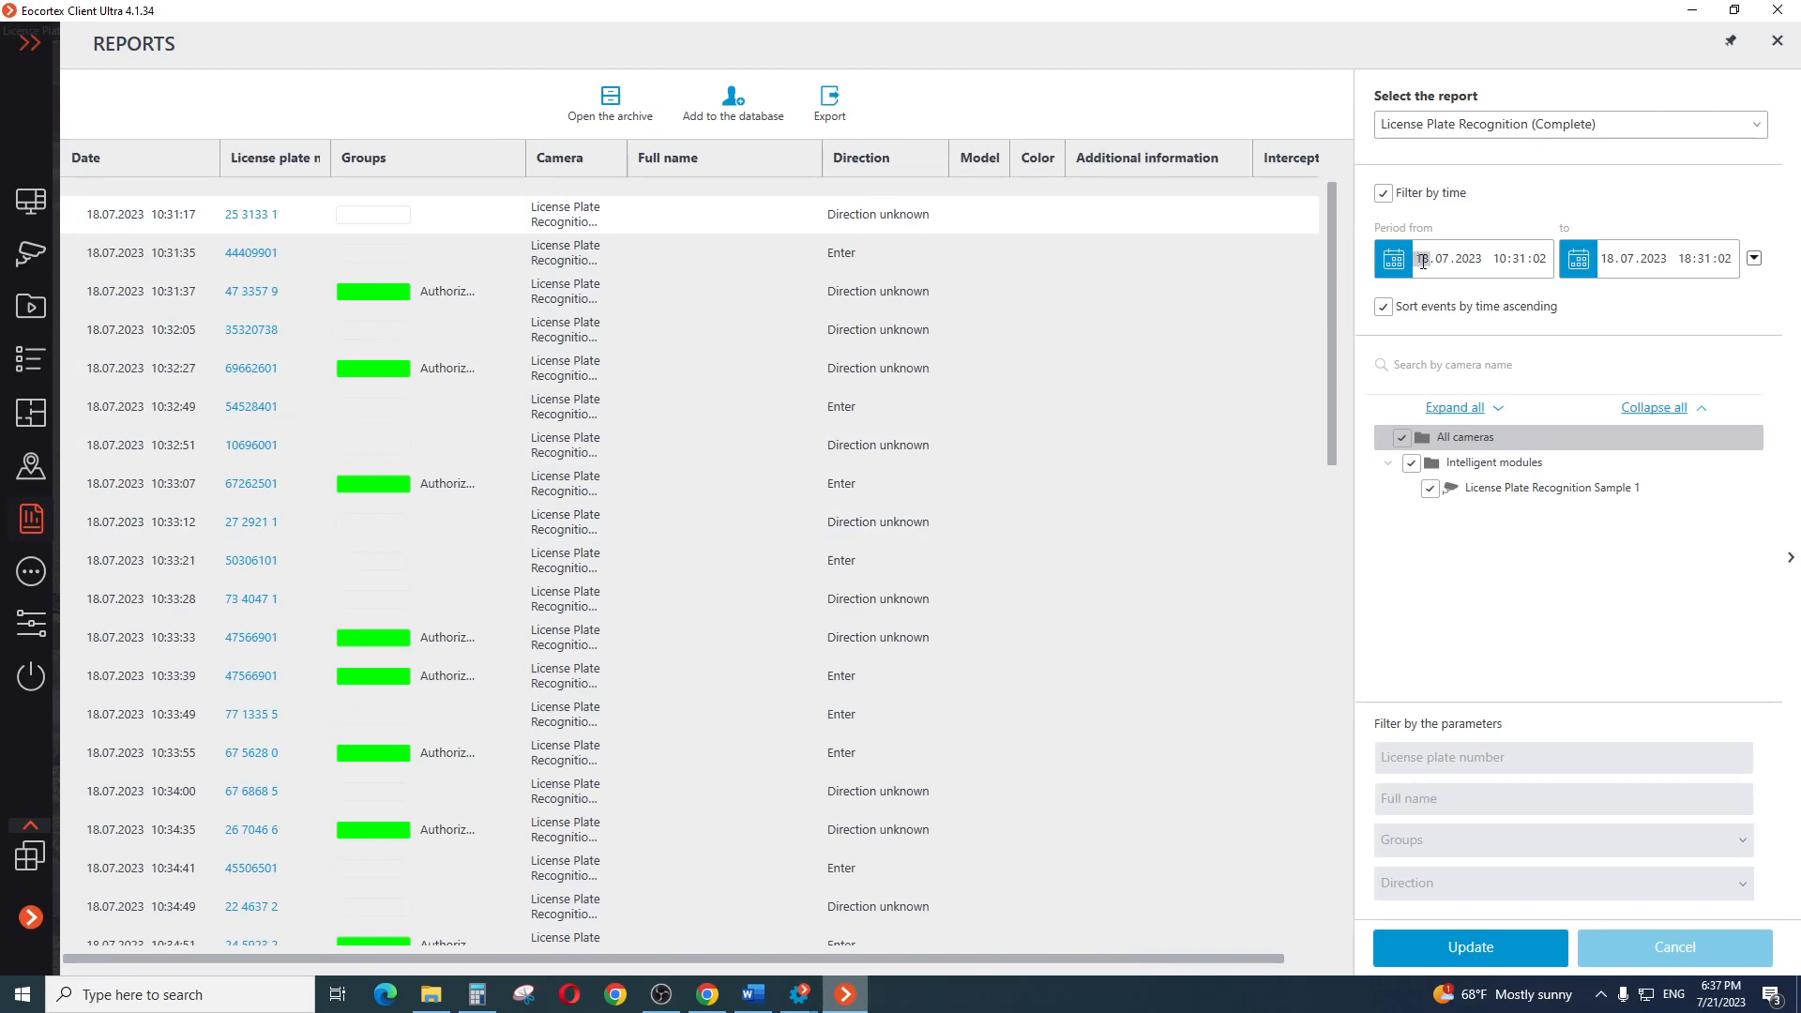
text(7)
click(1610, 259)
text(17)
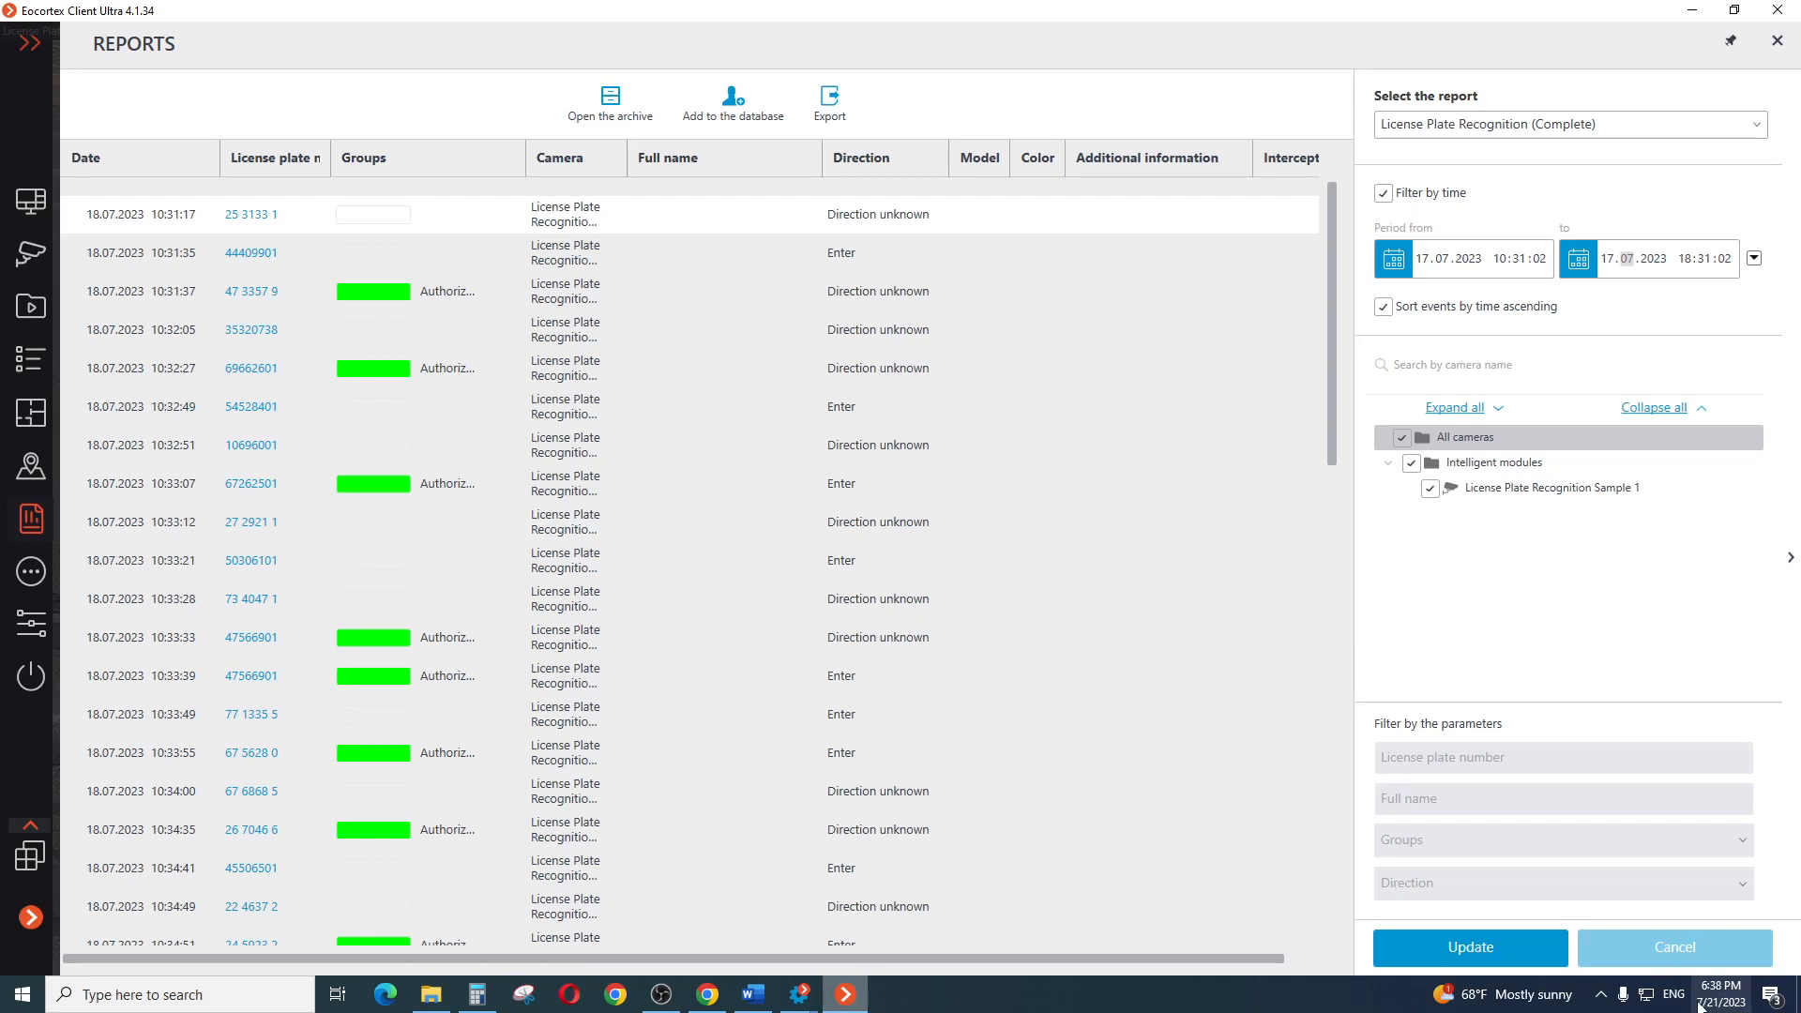
click(1470, 946)
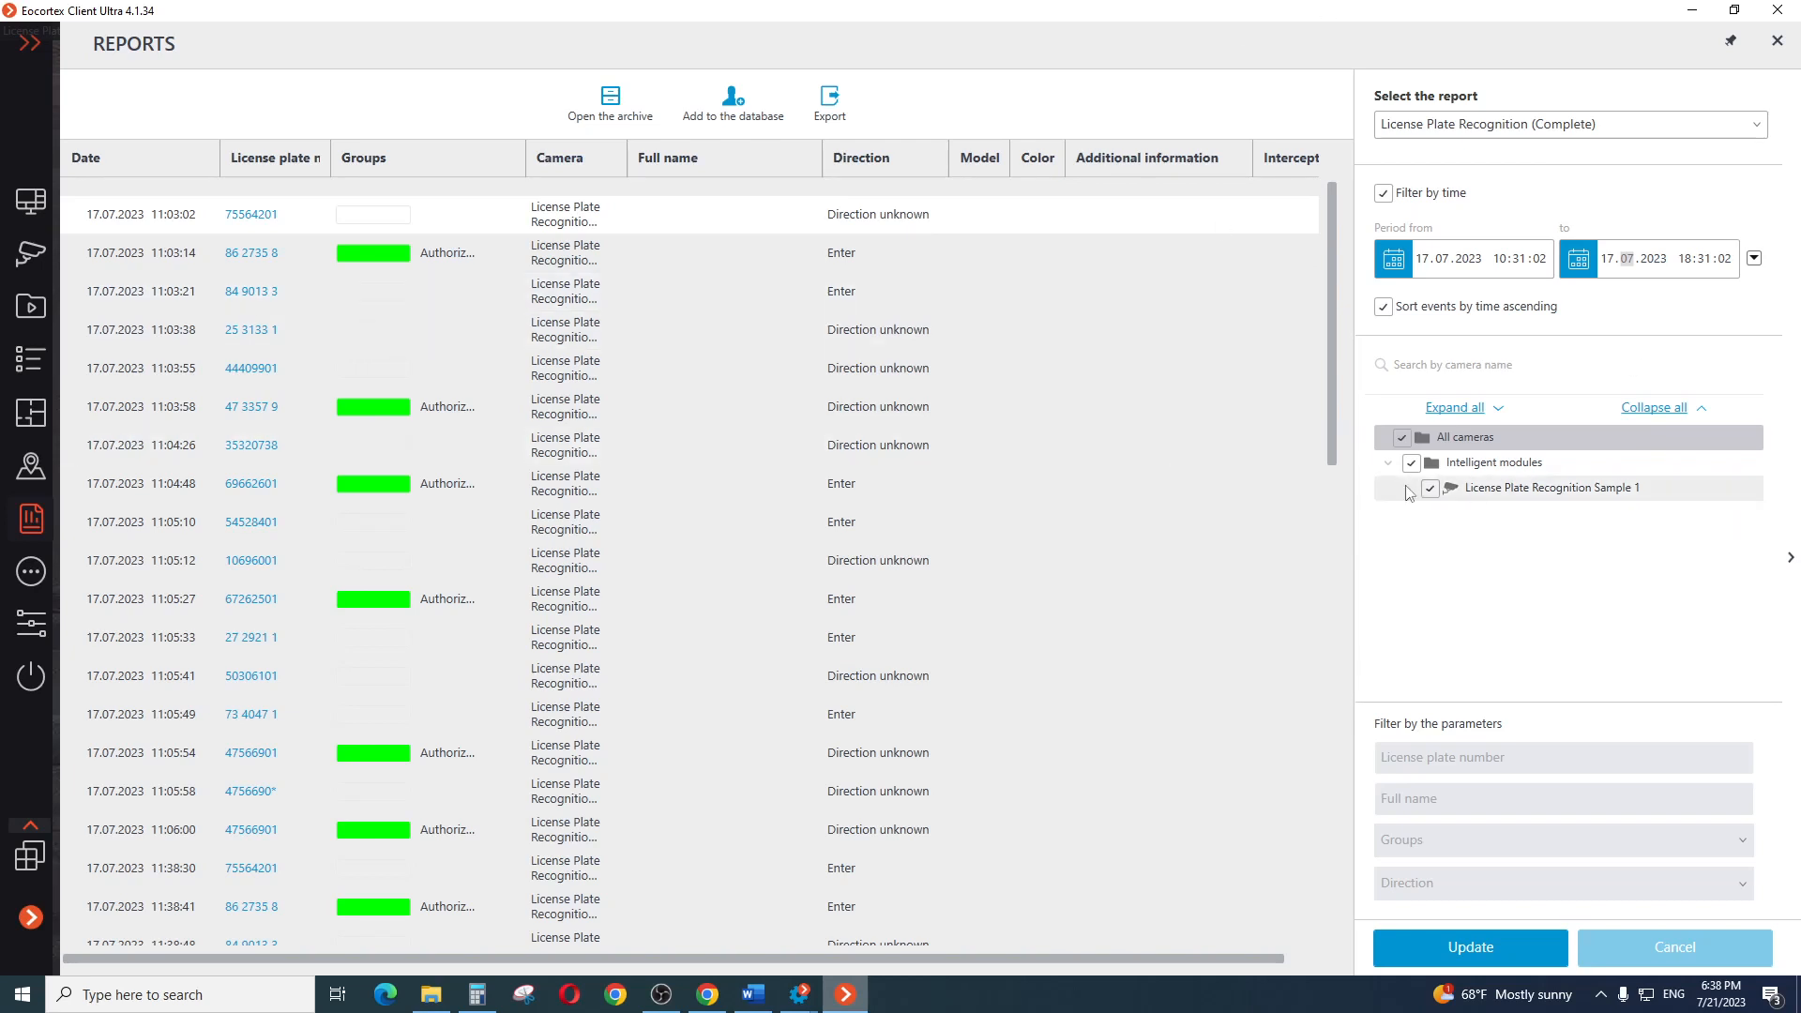
Open the event log and filter the archived events to a period starting and ending on 17.07.2023
click(37, 46)
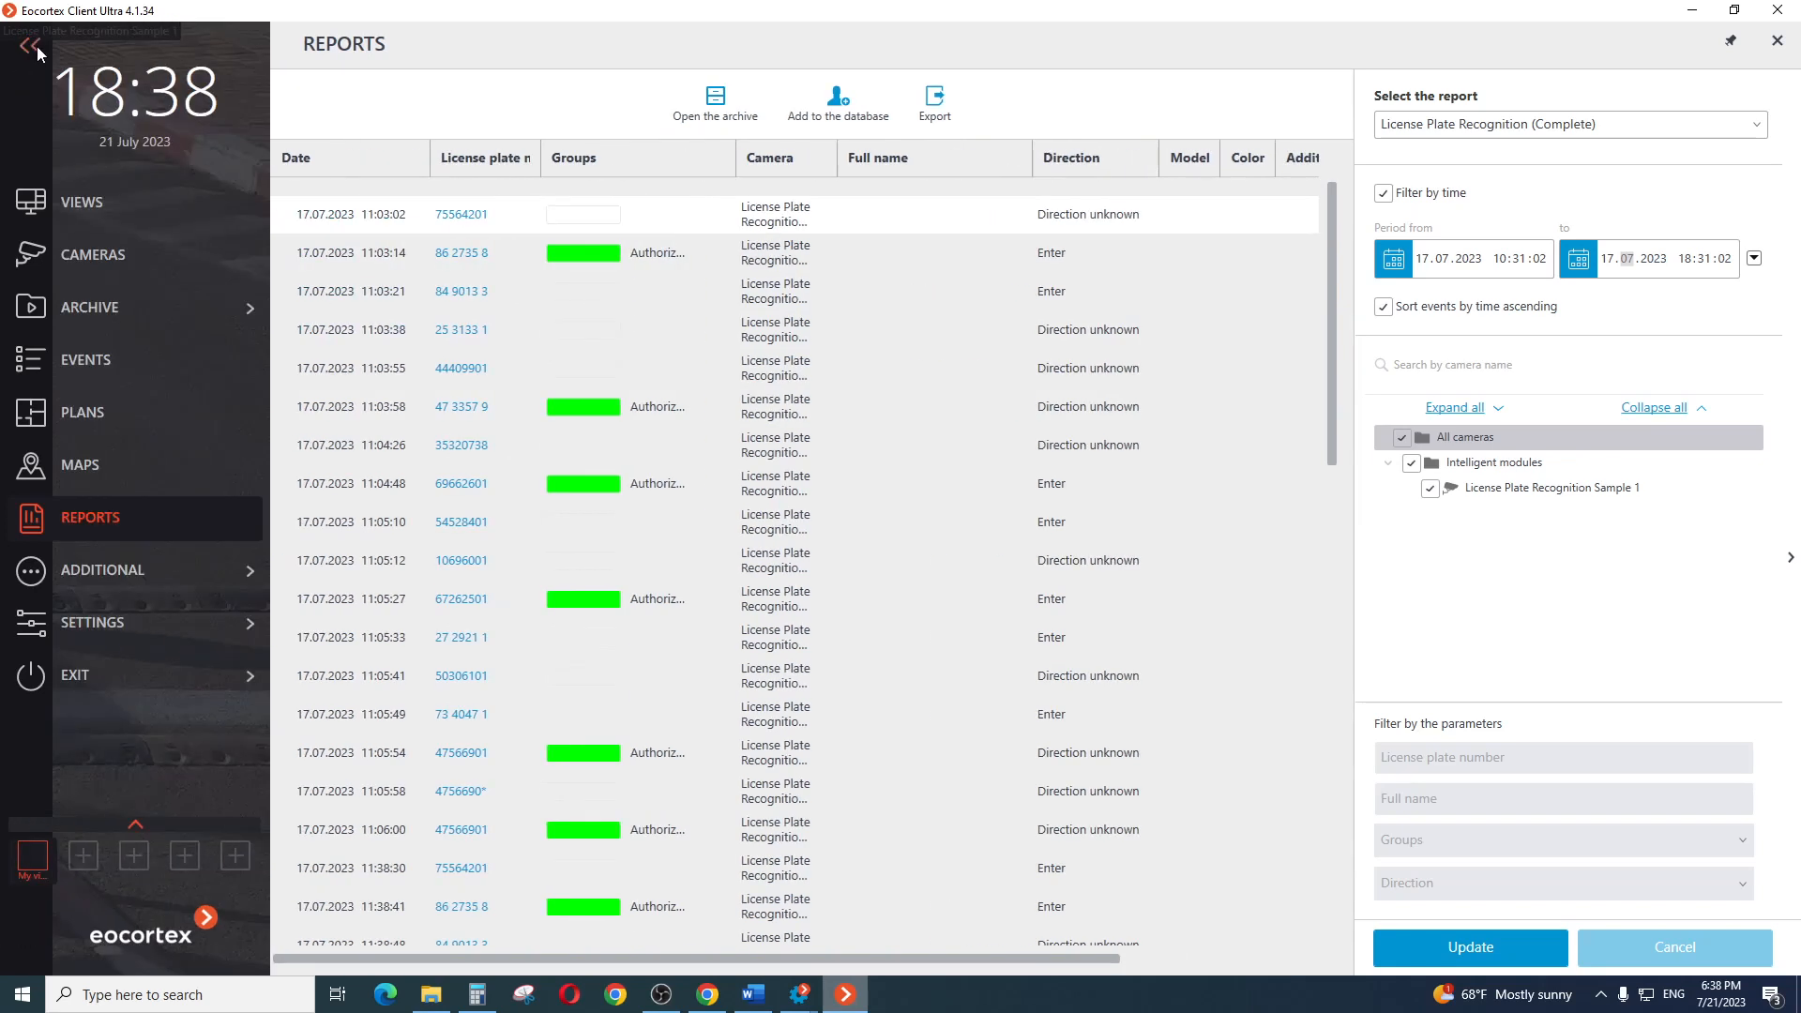
click(97, 352)
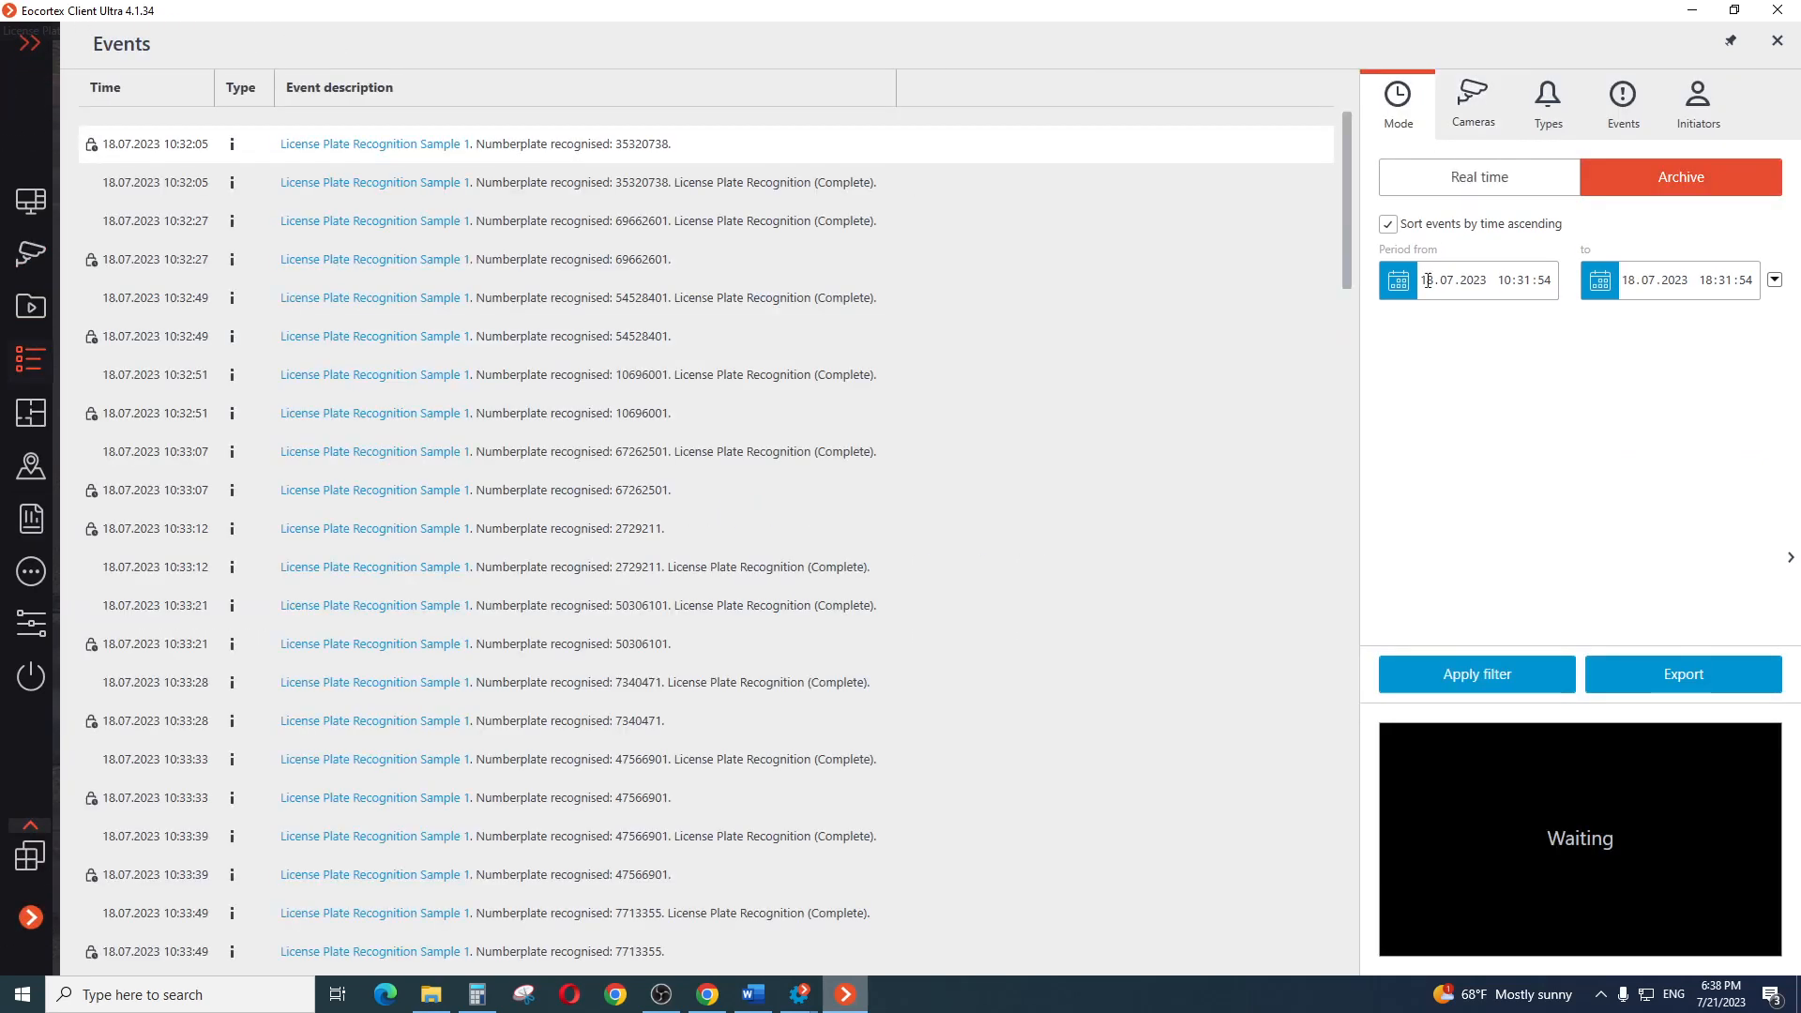
text(17)
click(1629, 282)
text(17)
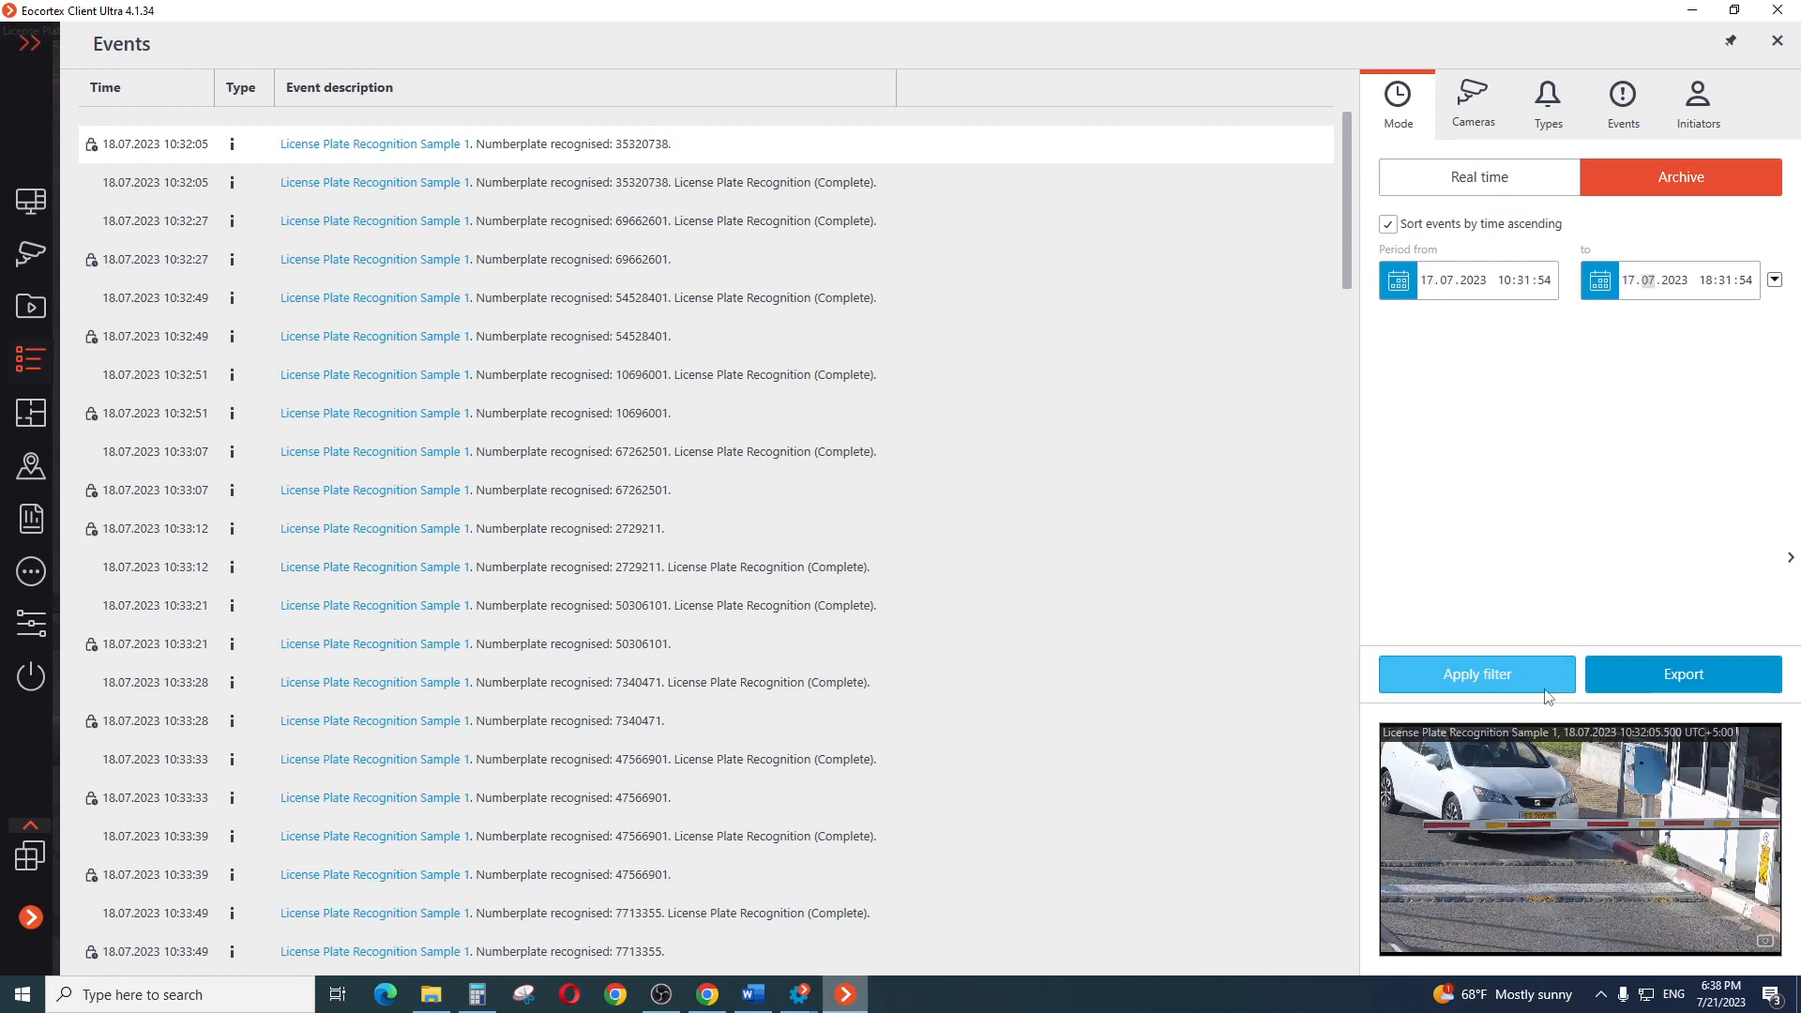
click(1469, 676)
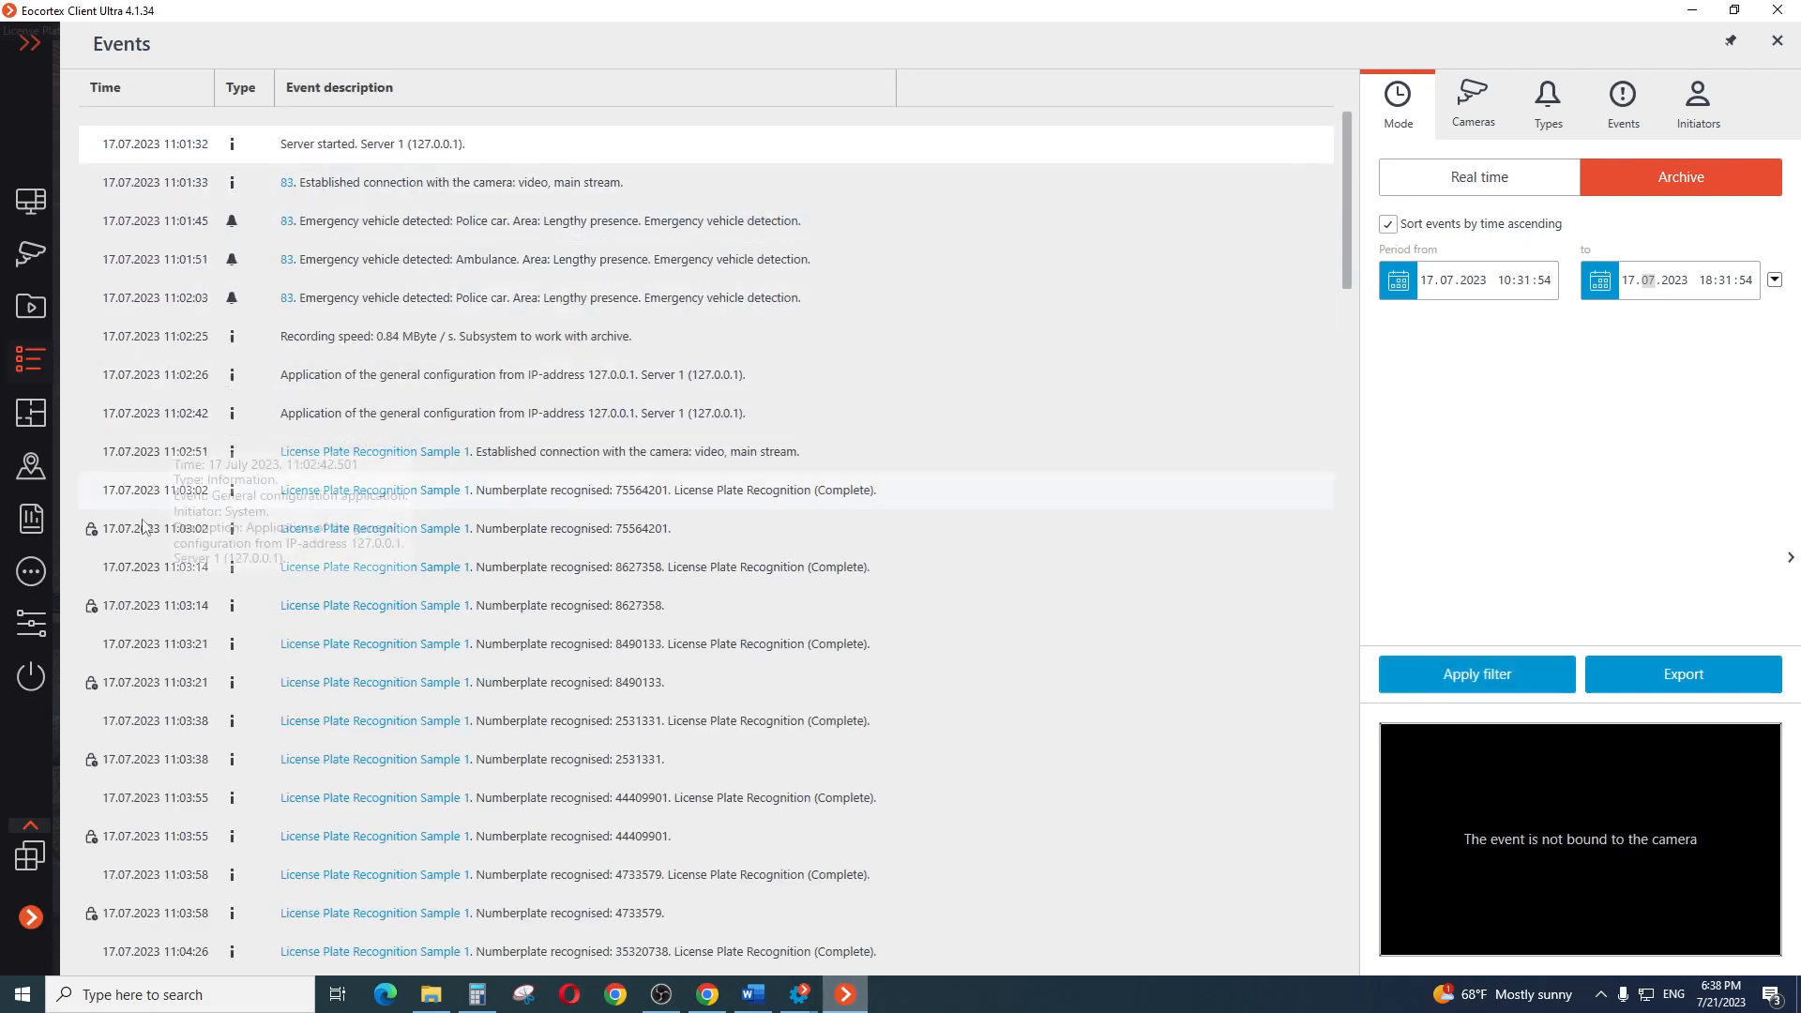
View the archive footage of several License Plate Recognition Sample 1 events from 17.07.2023 in the event log
click(581, 462)
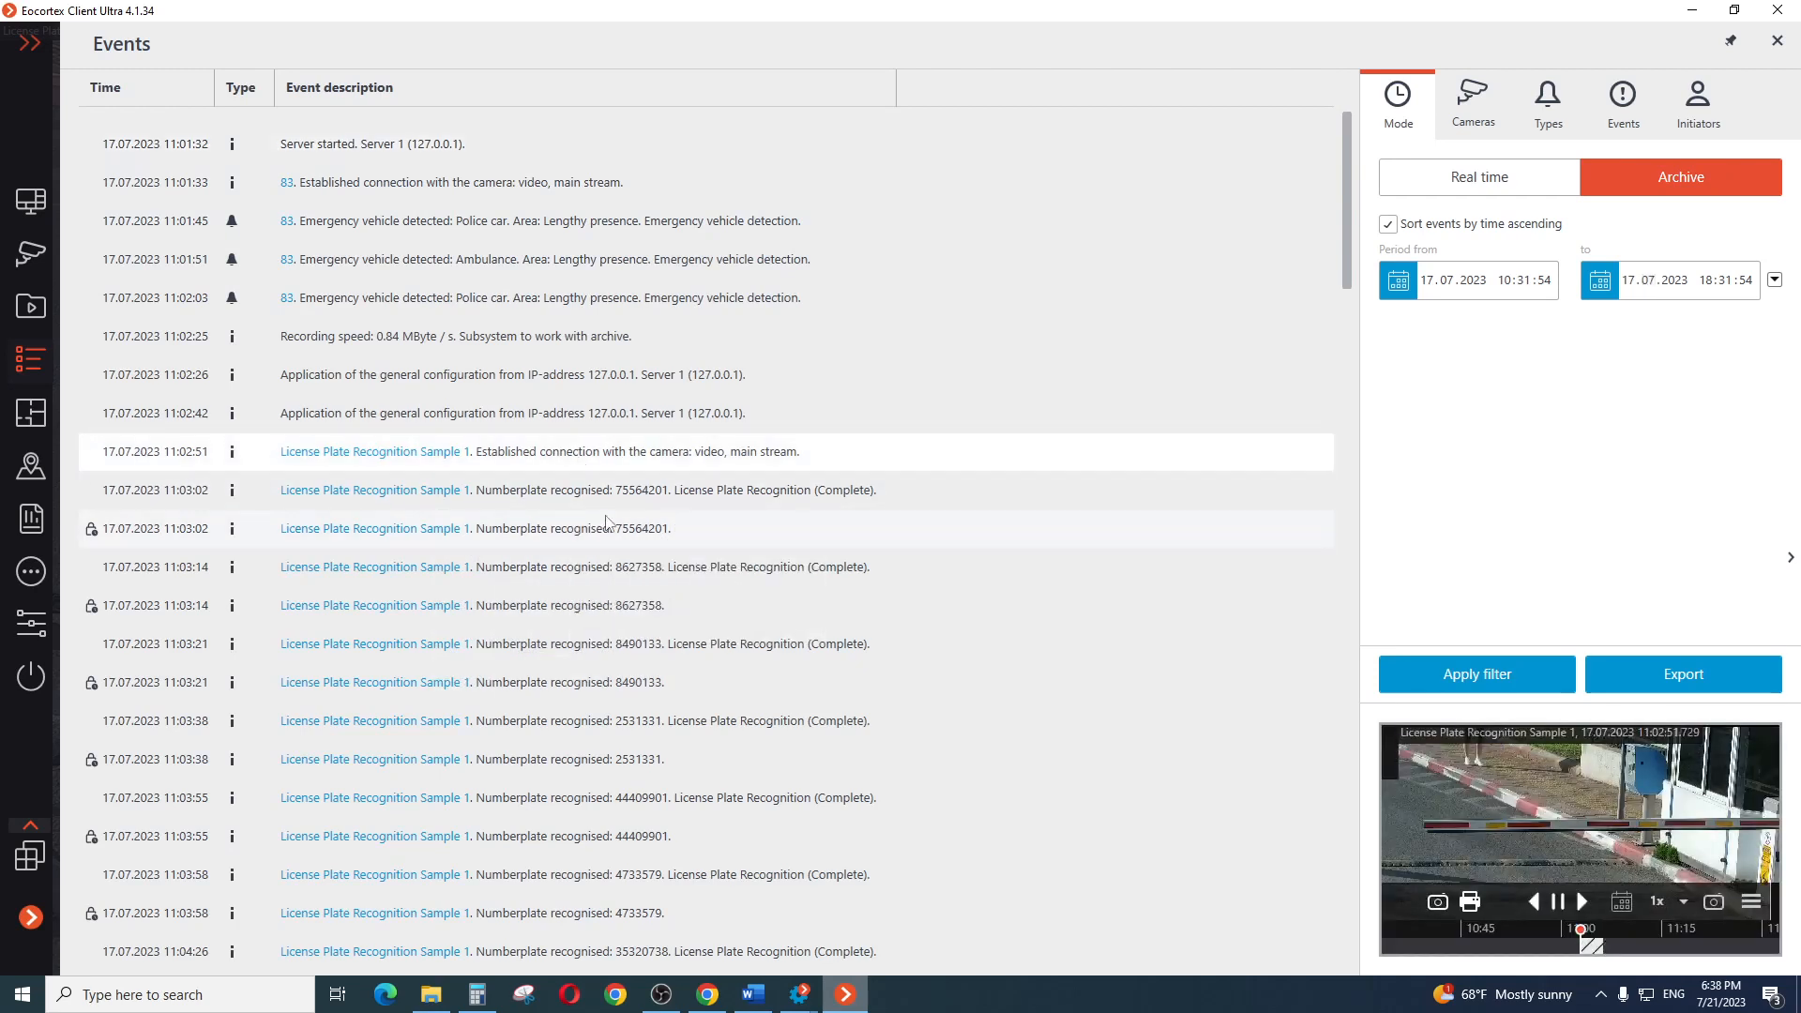
click(576, 529)
click(574, 574)
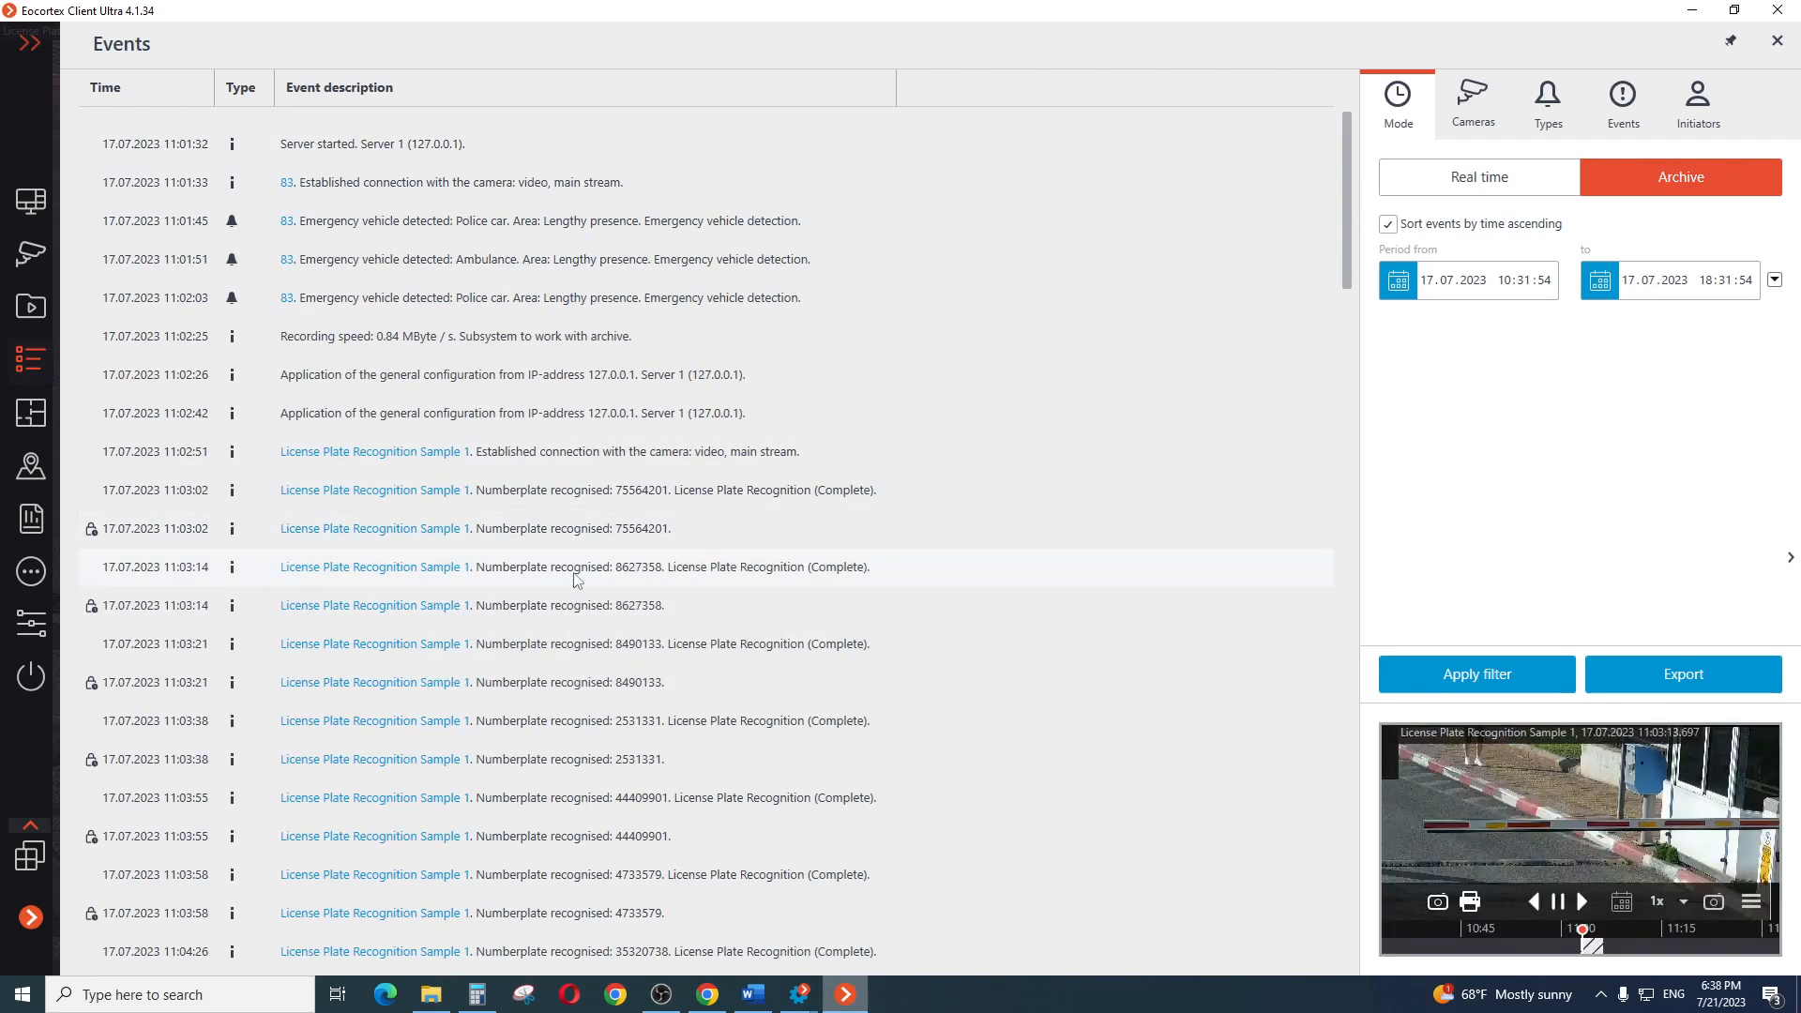
click(583, 644)
click(574, 739)
click(512, 805)
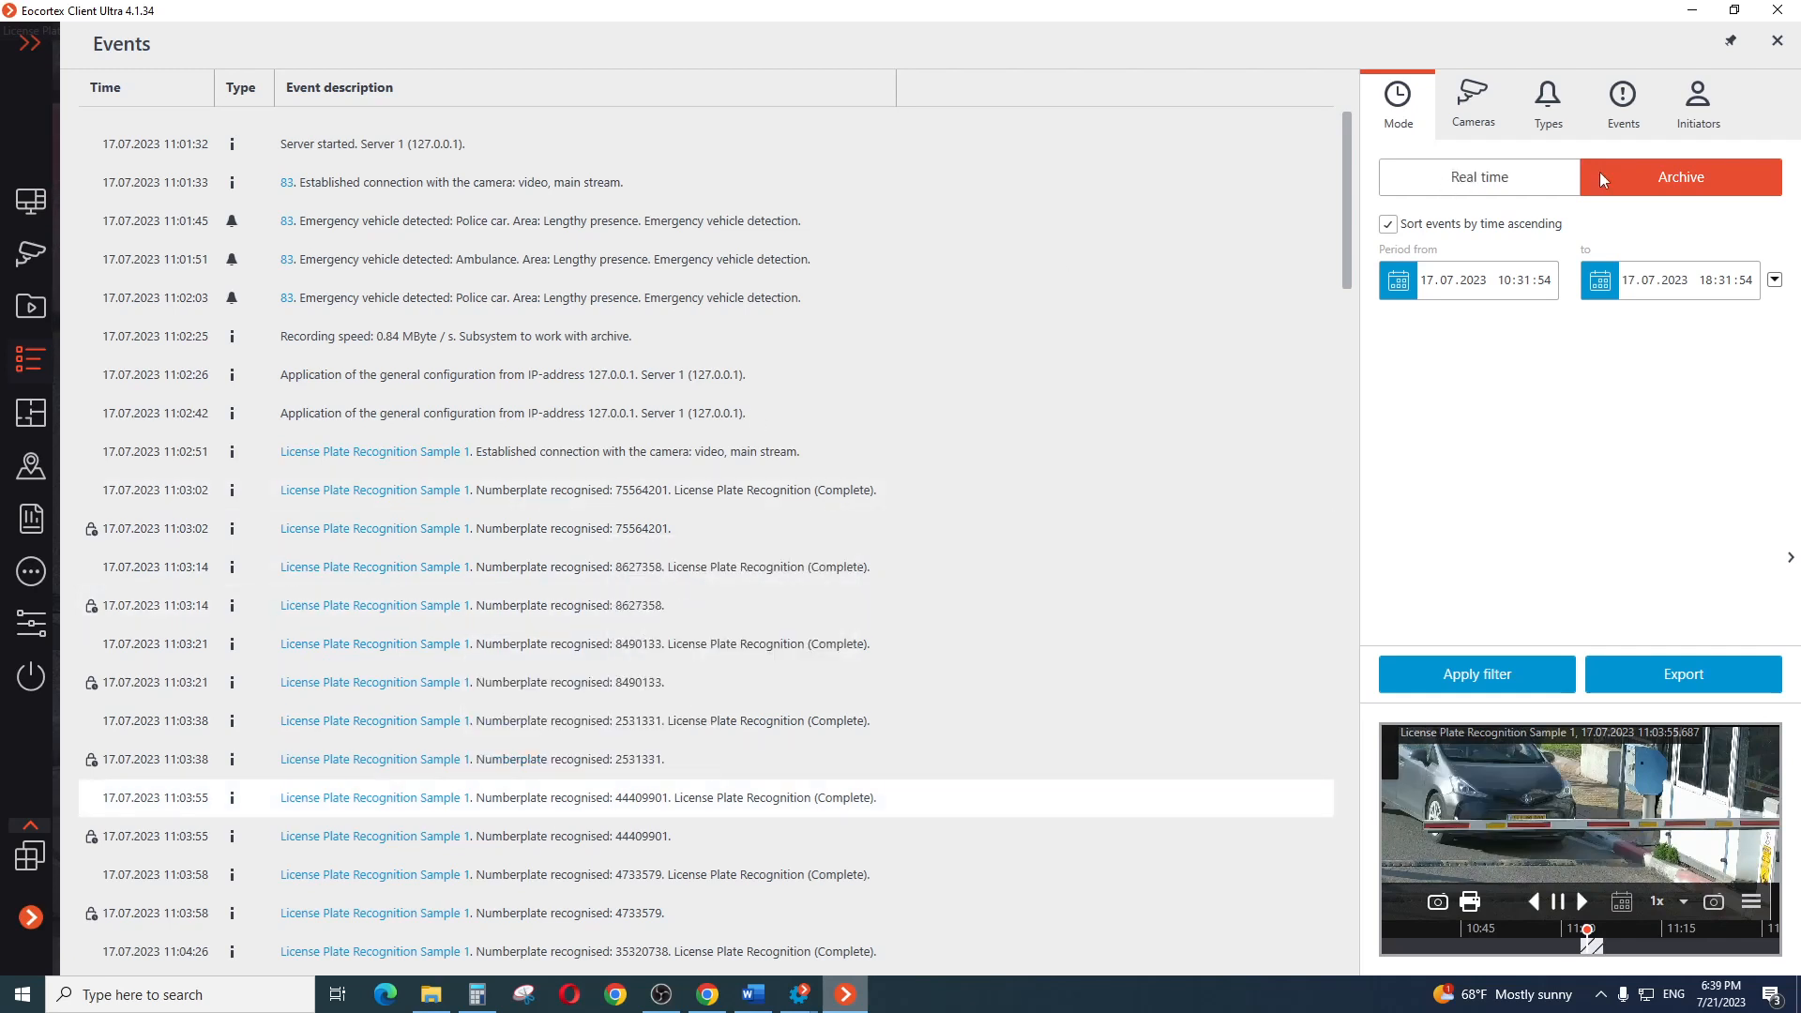